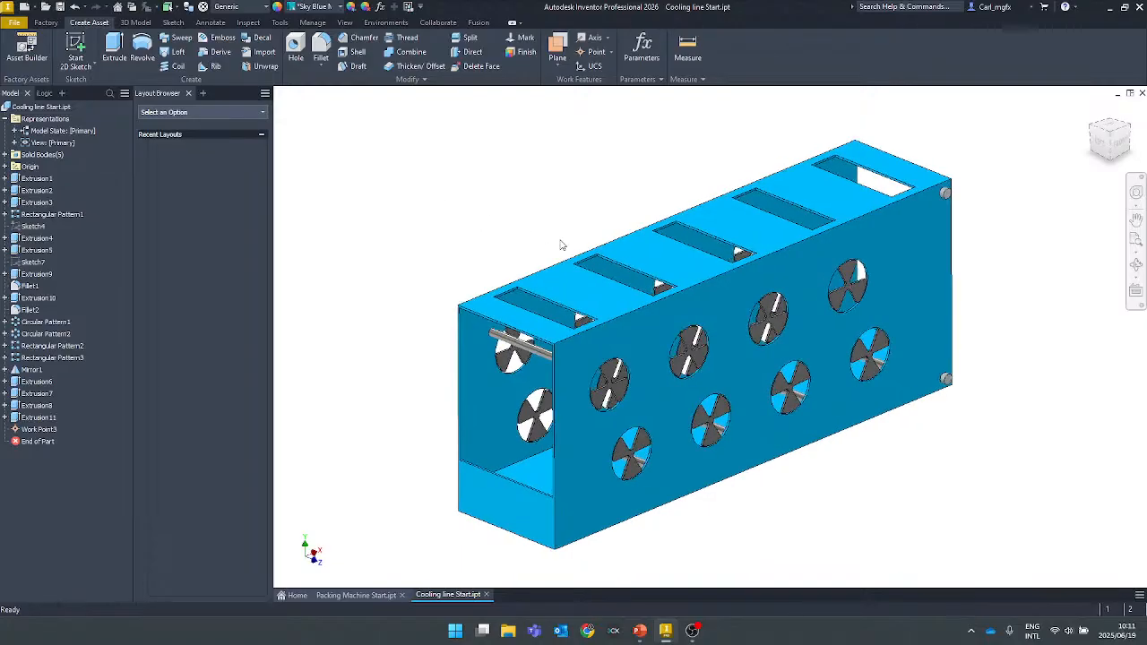
Open the parameter list of the cooling line part.
scroll(635, 385, "up", 5)
scroll(635, 385, "down", 3)
middle_click_drag(635, 385, 529, 331, "shift")
scroll(575, 370, "down", 6)
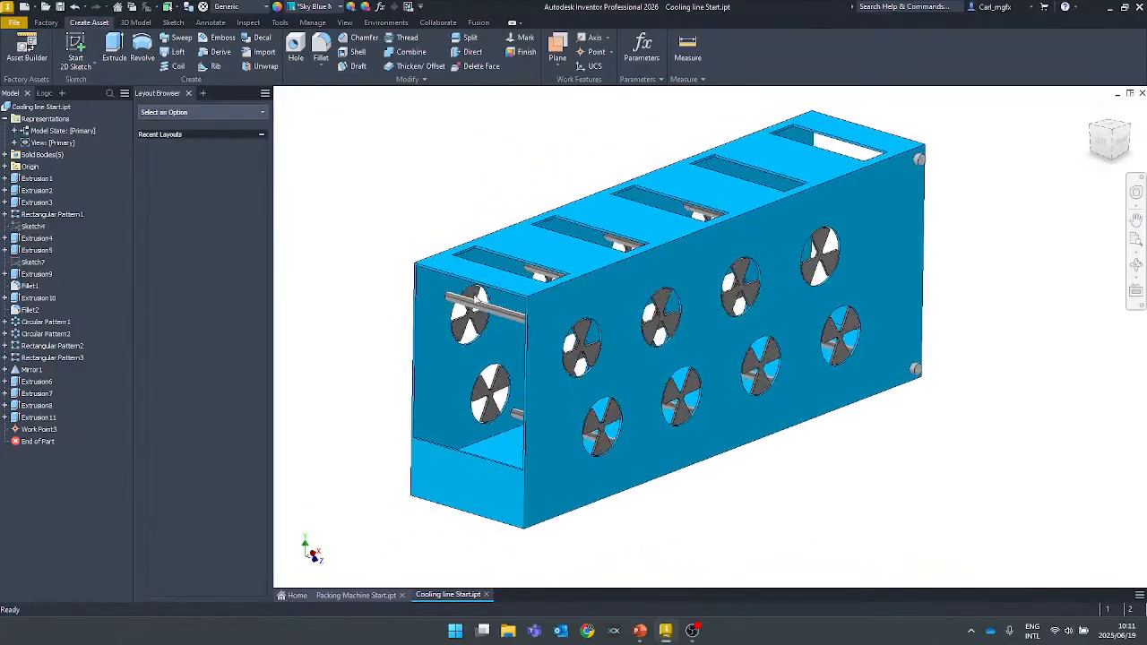
scroll(469, 277, "up", 2)
scroll(463, 273, "up", 1)
scroll(463, 273, "down", 2)
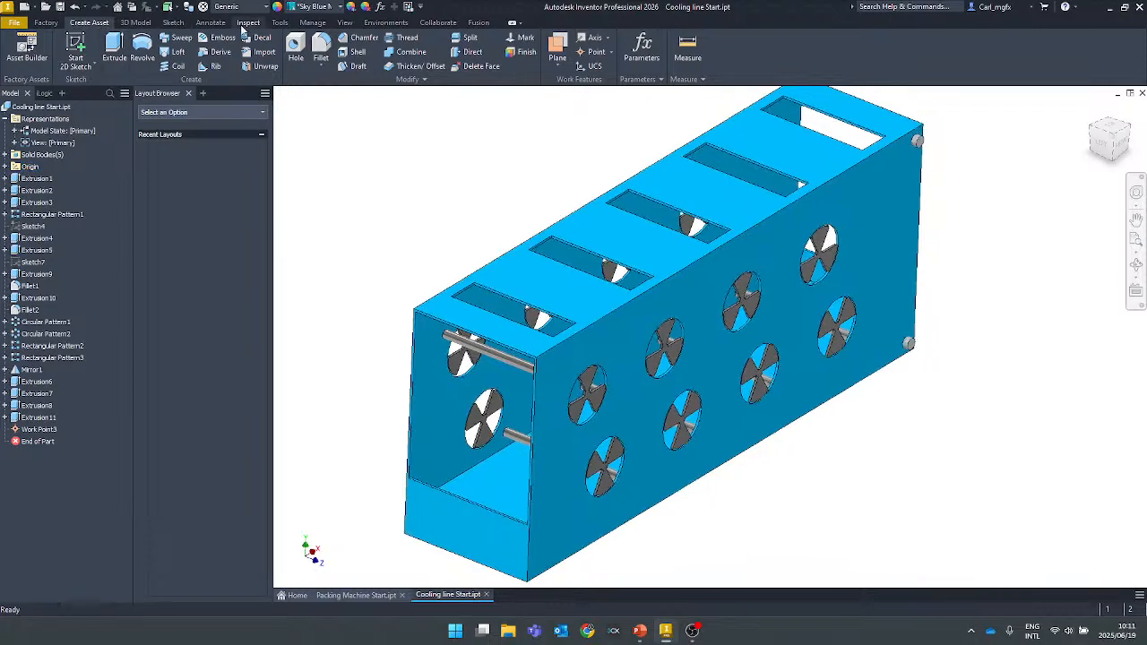
left_click(381, 7)
left_click_drag(318, 65, 567, 115)
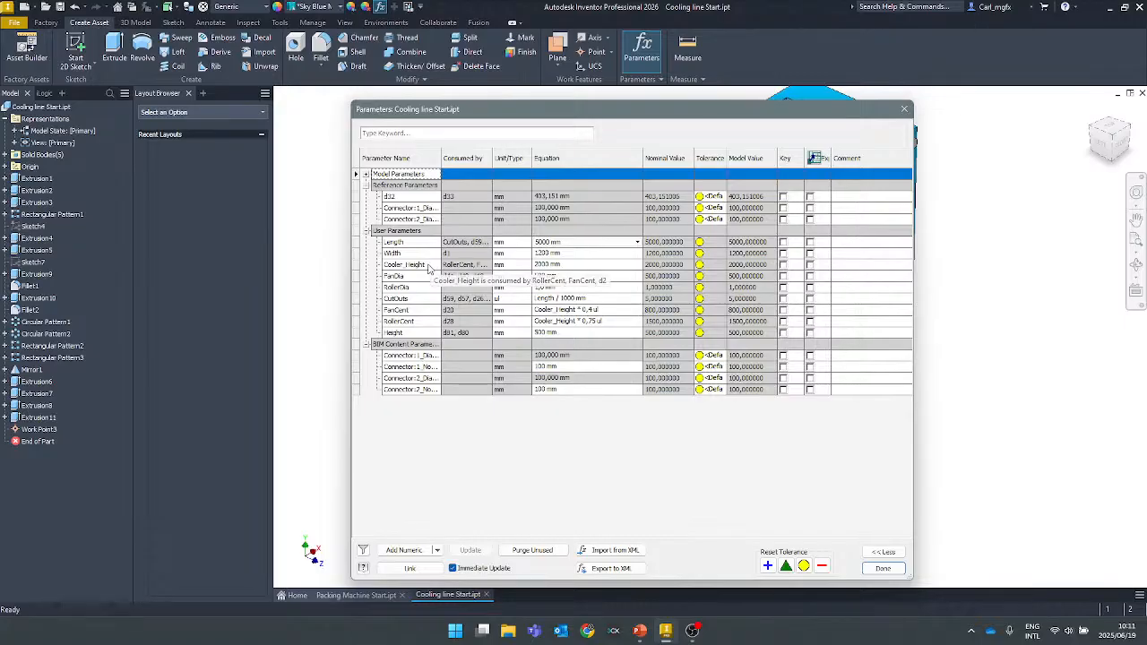
Examine the Cooler_Height and Height user parameters and compare them with the cooler body and its base.
left_click(423, 265)
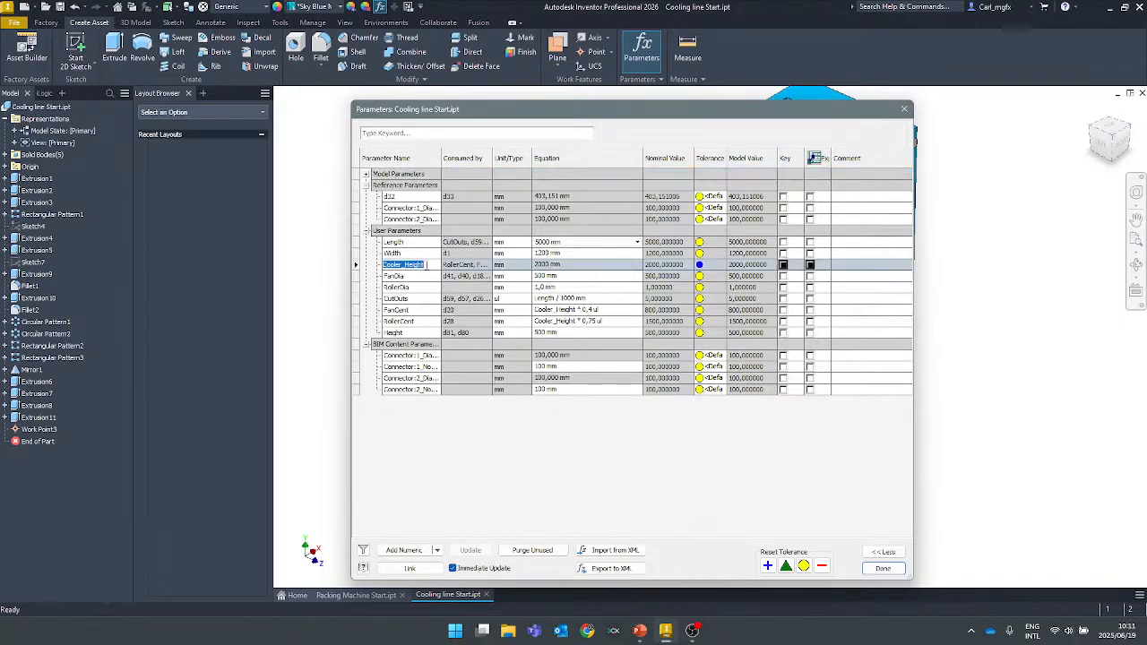
left_click(414, 333)
left_click_drag(503, 113, 728, 115)
scroll(463, 500, "up", 3)
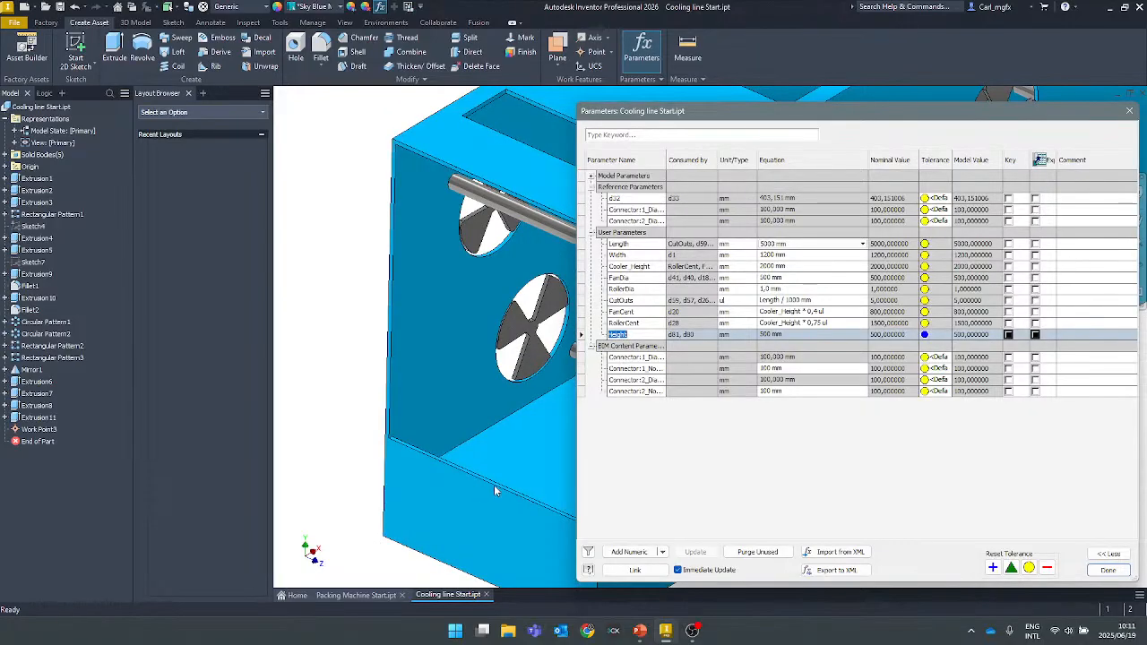
scroll(495, 485, "down", 3)
left_click_drag(717, 114, 568, 78)
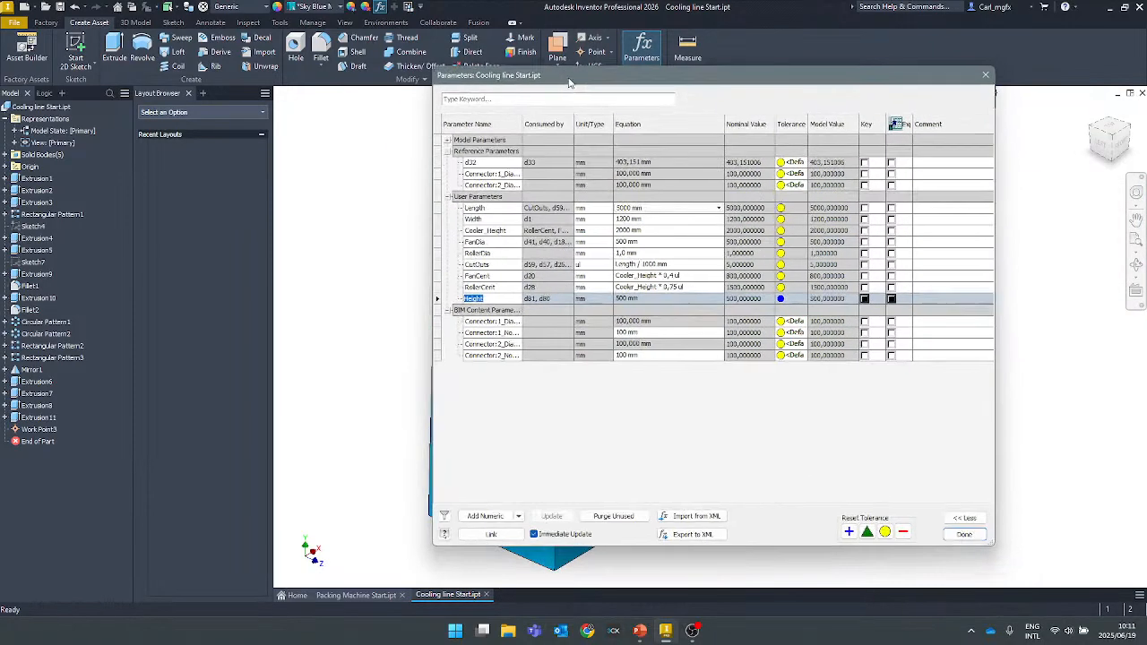
left_click(636, 299)
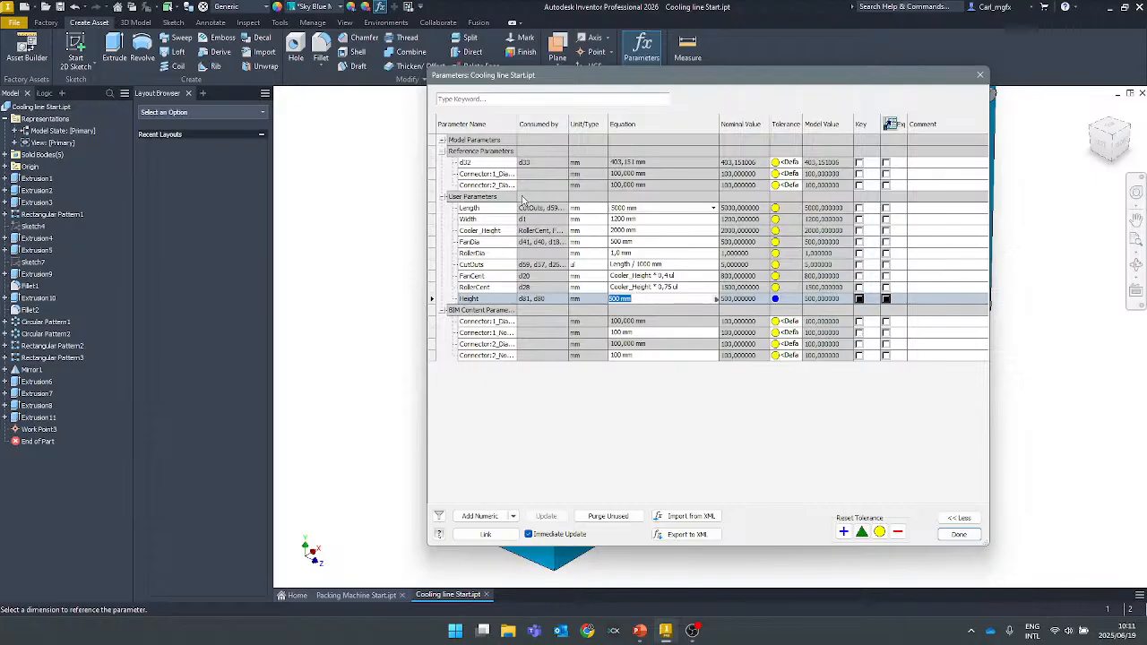
left_click_drag(545, 75, 828, 86)
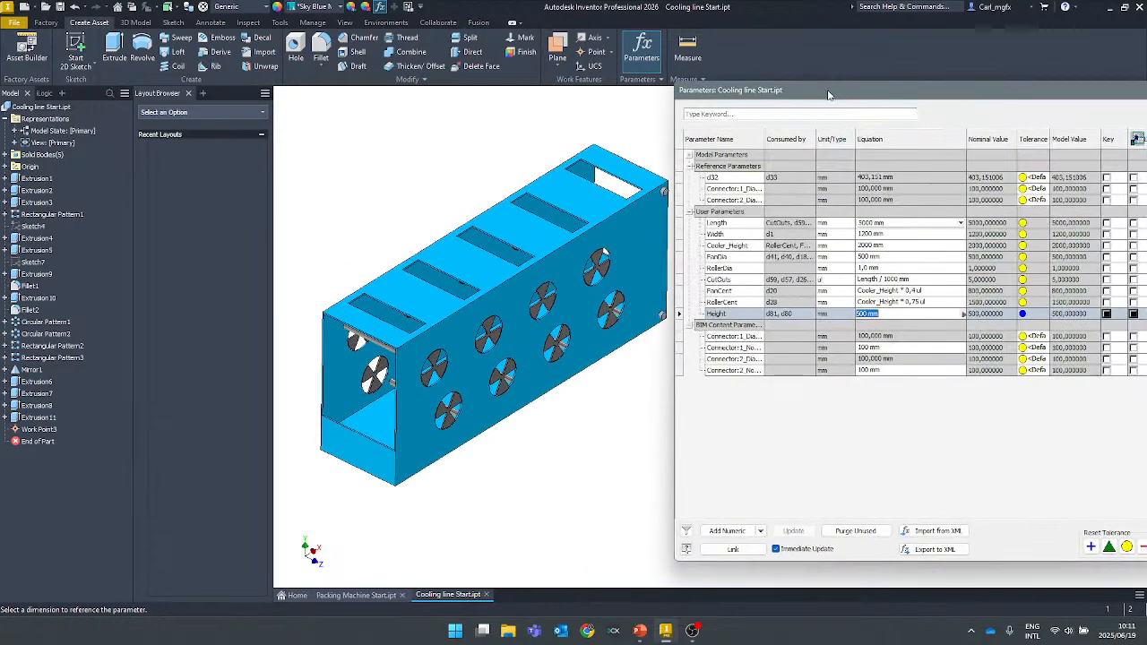
Test the Length user parameter at 10000 mm and at 15000 mm.
left_click(960, 224)
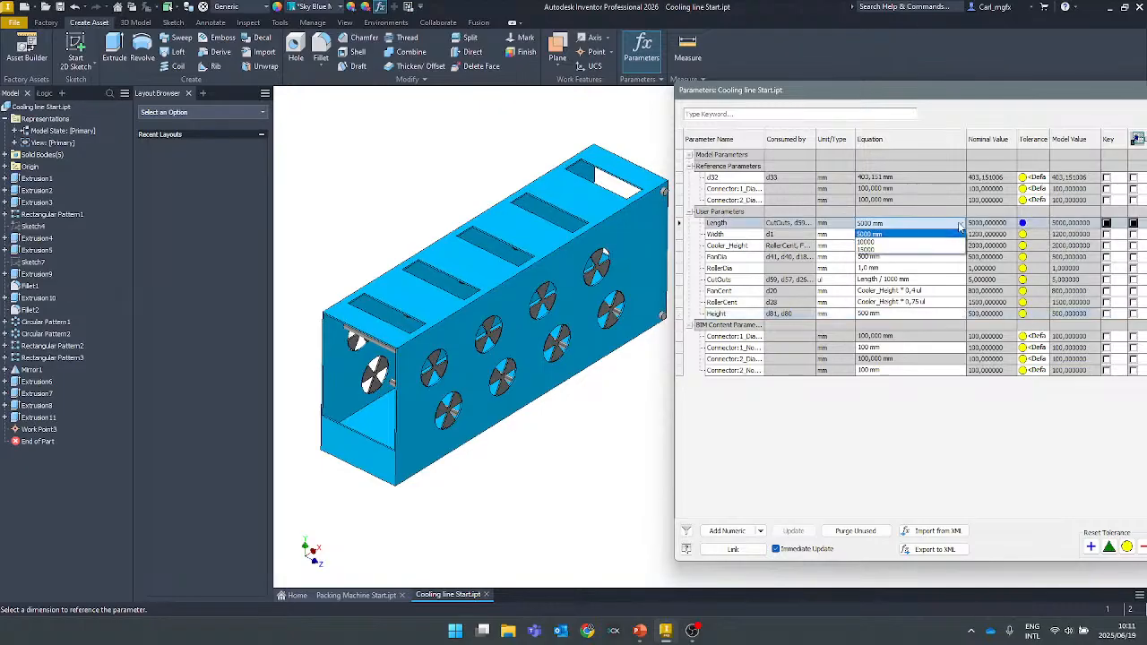
left_click(887, 243)
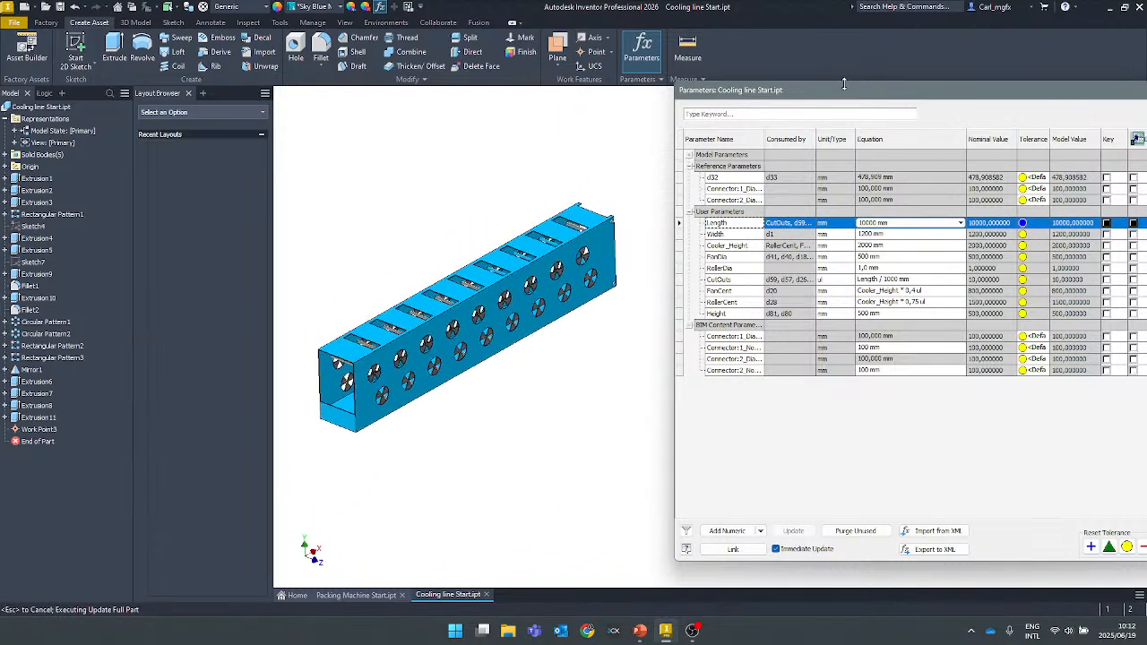
left_click_drag(843, 83, 775, 297)
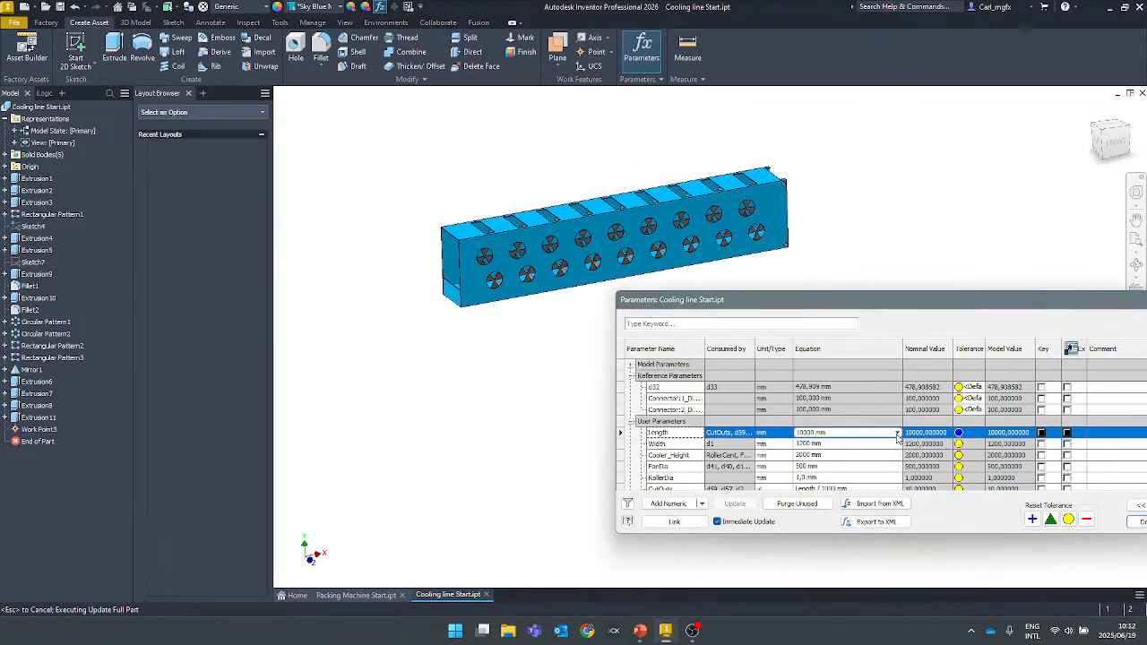
left_click(897, 433)
left_click(853, 457)
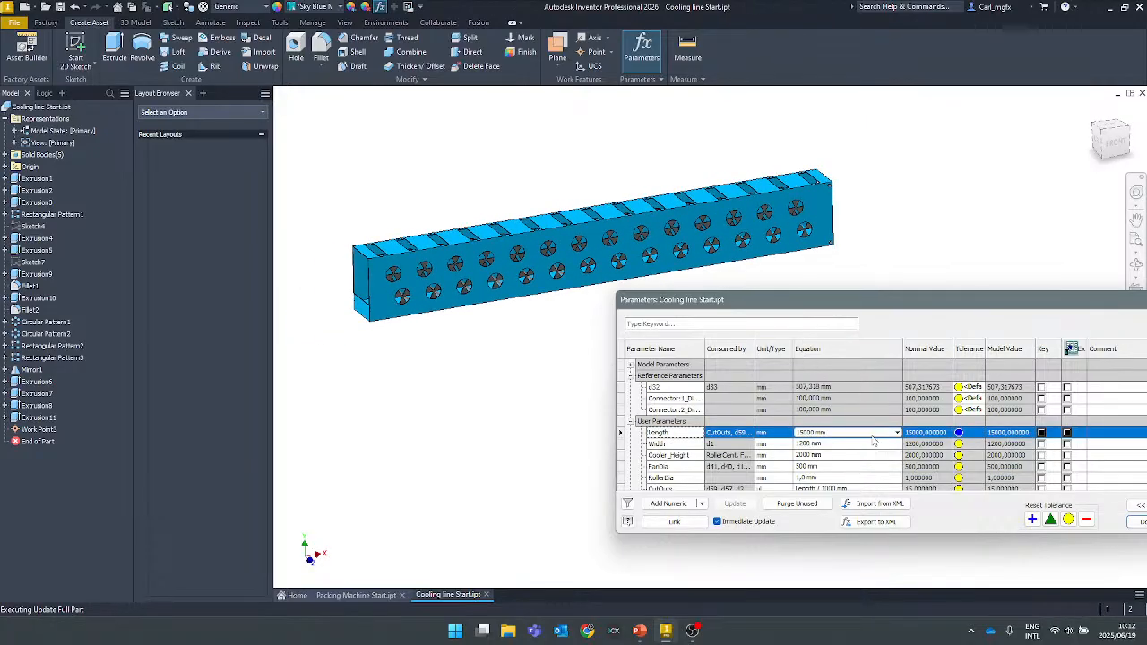
Set the Length user parameter back to 5000 mm.
left_click(873, 436)
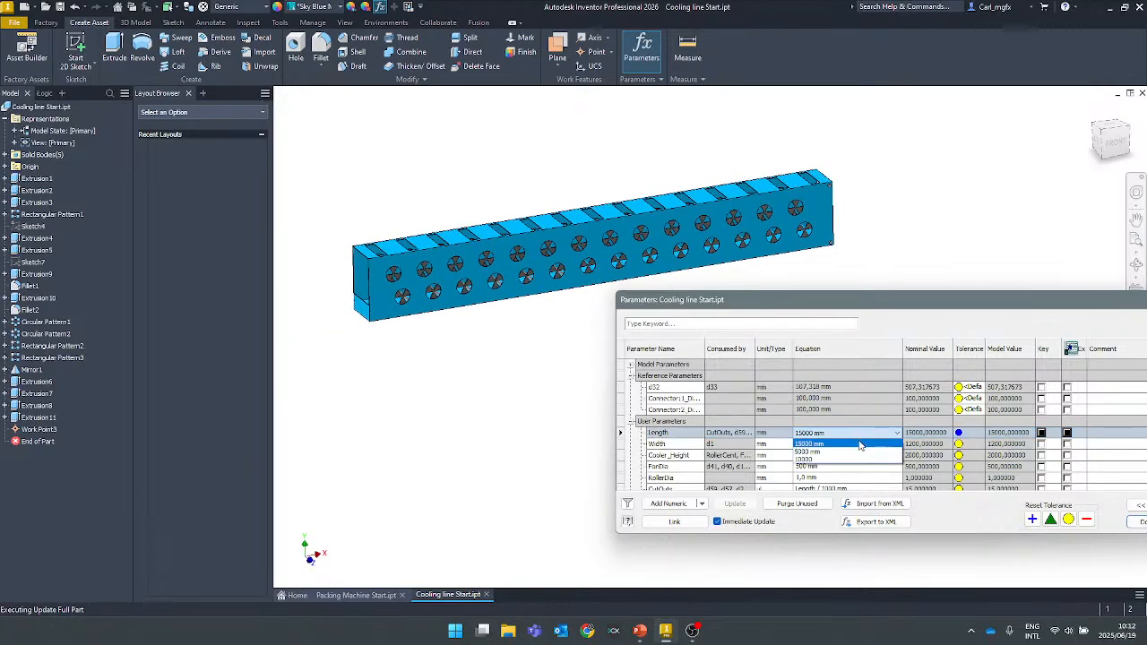
left_click(828, 453)
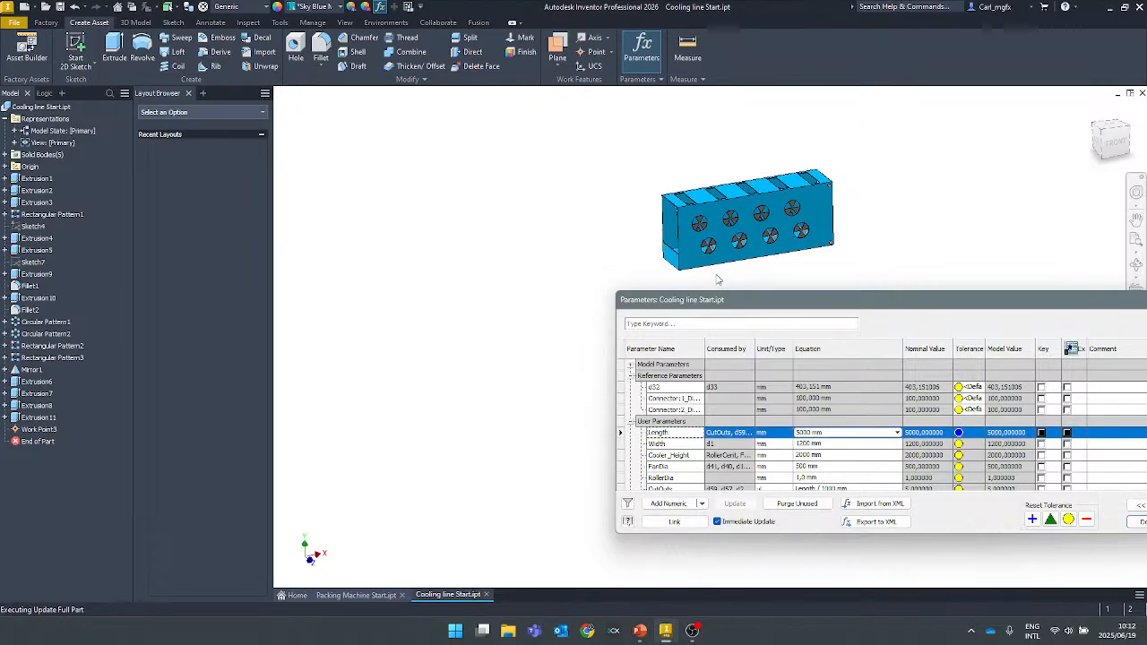
middle_click_drag(713, 238, 575, 201)
scroll(665, 224, "down", 2)
scroll(575, 201, "down", 1)
left_click_drag(777, 303, 678, 323)
middle_click_drag(556, 227, 581, 237, "shift")
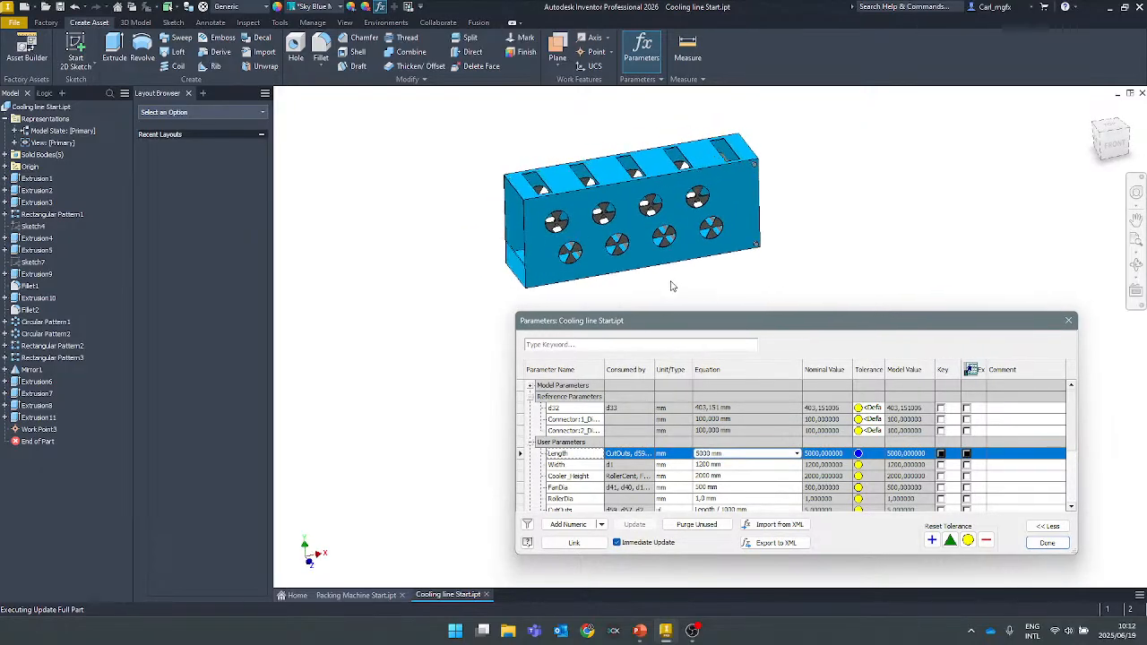
Try a value of 600 mm for the FanDia user parameter.
left_click_drag(683, 325, 680, 230)
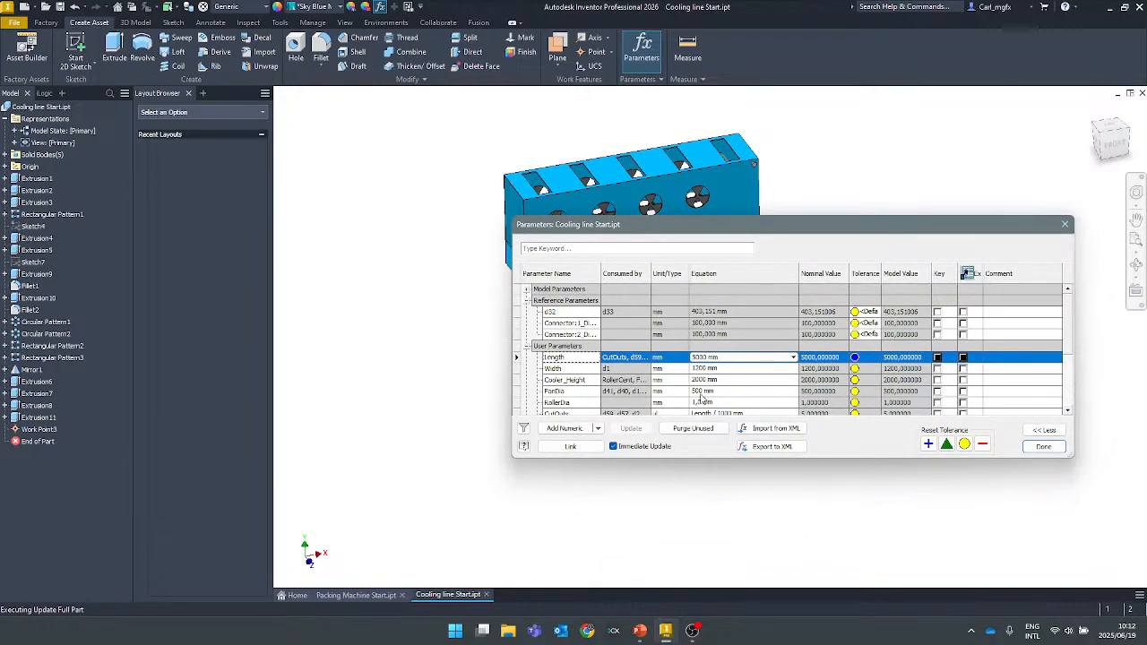
left_click(721, 389)
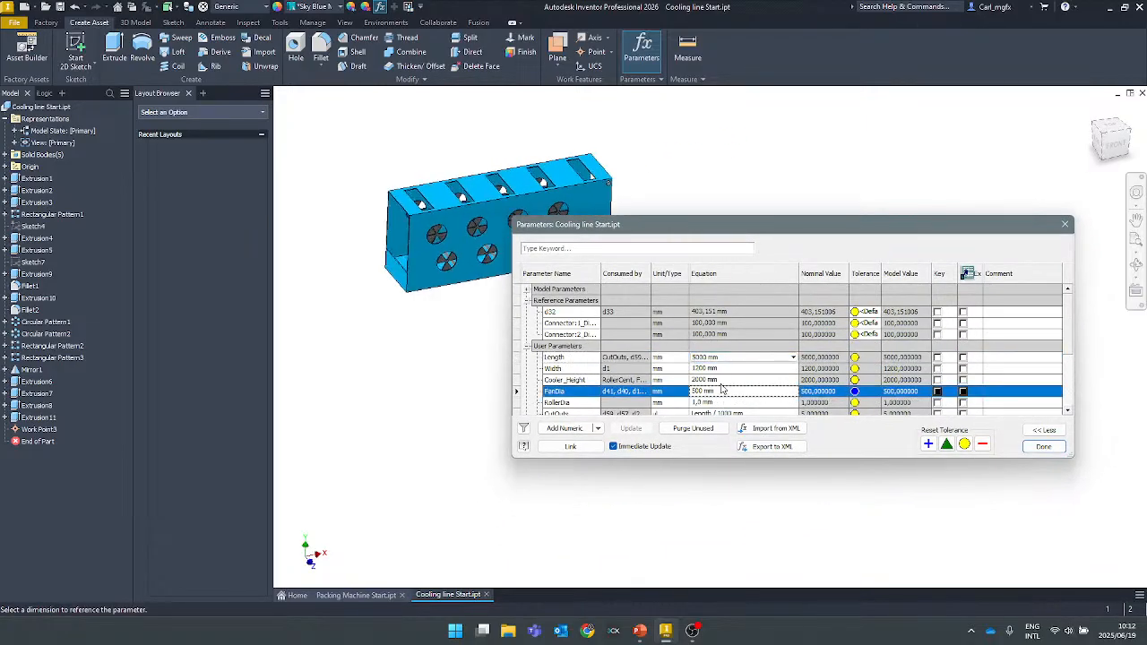
left_click(722, 389)
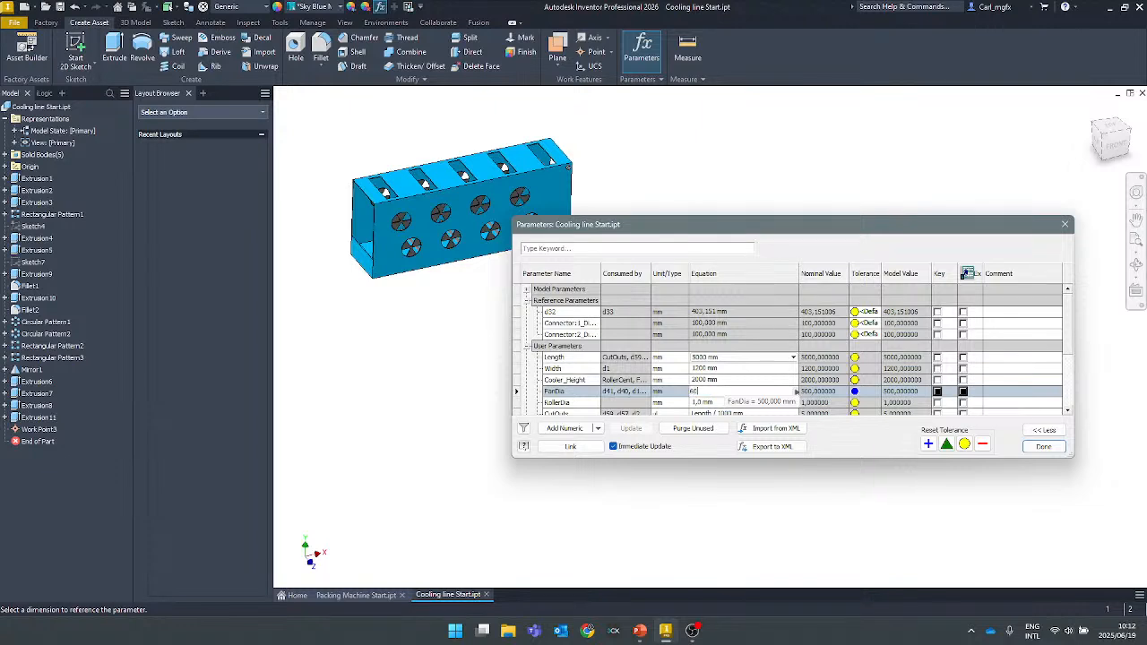
key("Return")
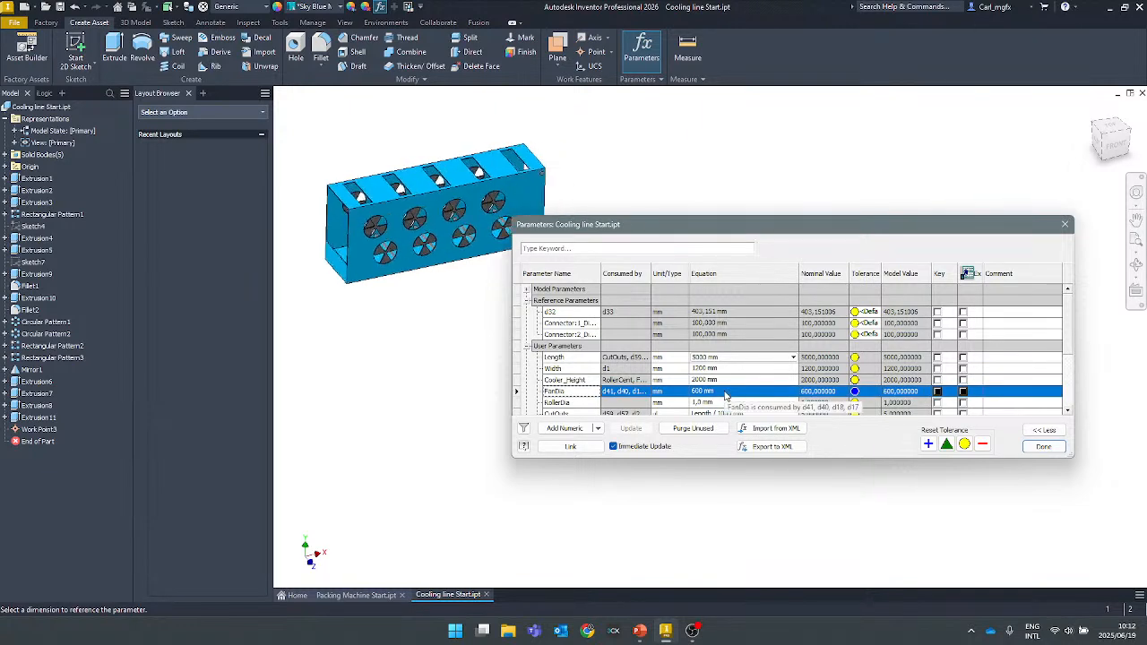
Return the FanDia user parameter to 500 mm.
left_click(725, 391)
type("500")
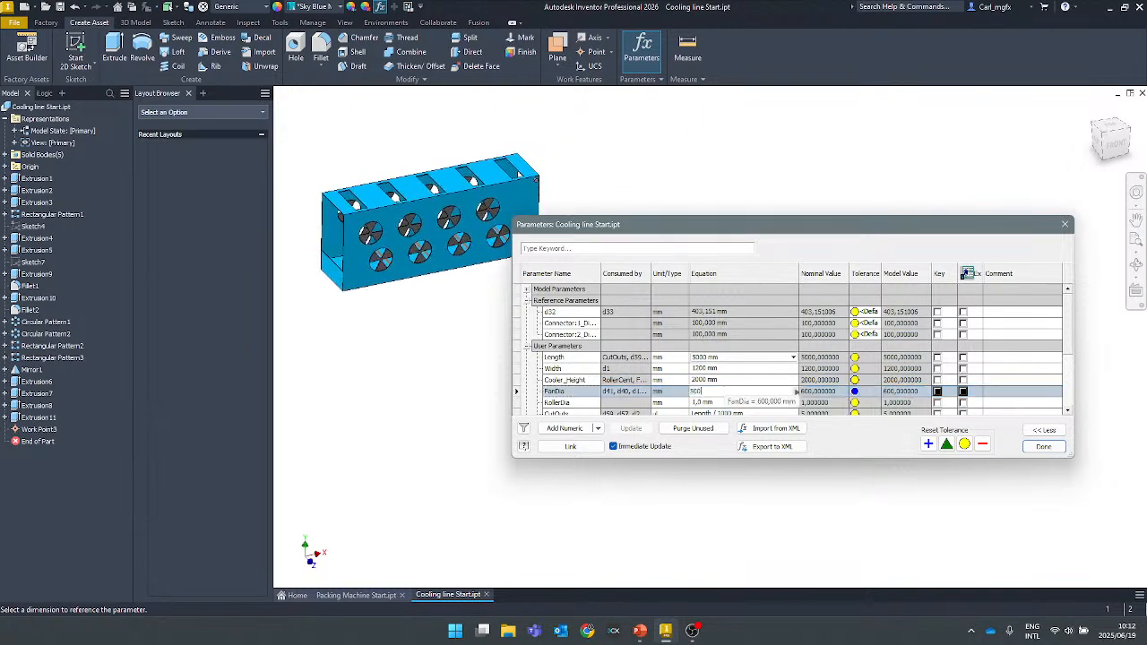
key("Return")
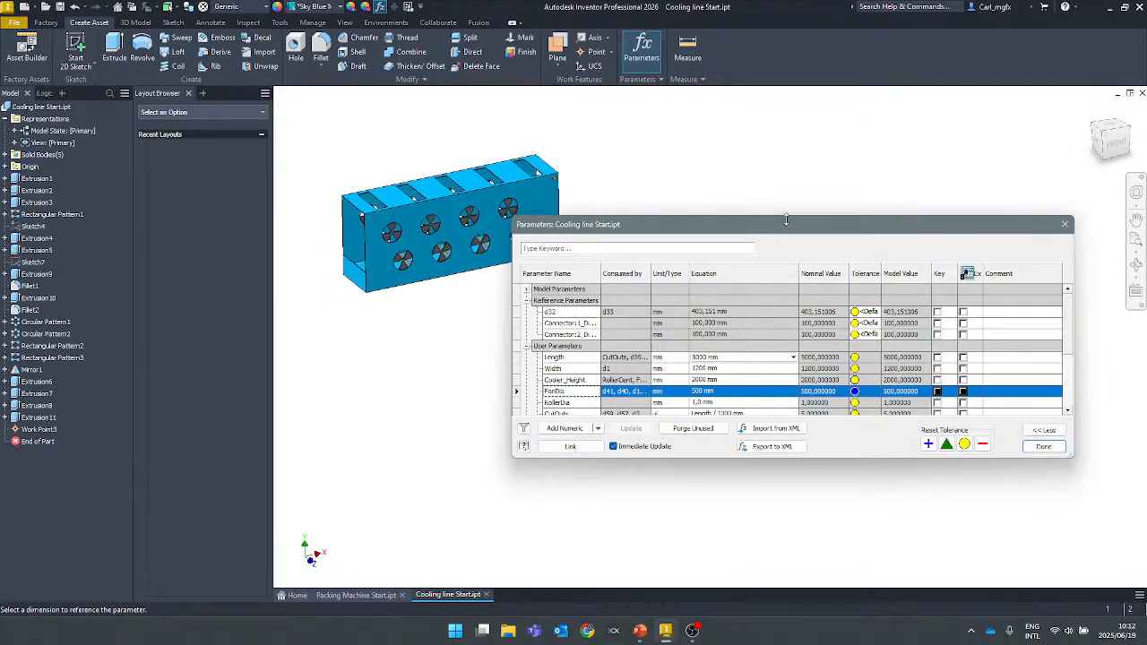
Resize the Parameters dialog beside the model so that all user parameters are listed.
left_click_drag(768, 226, 783, 291)
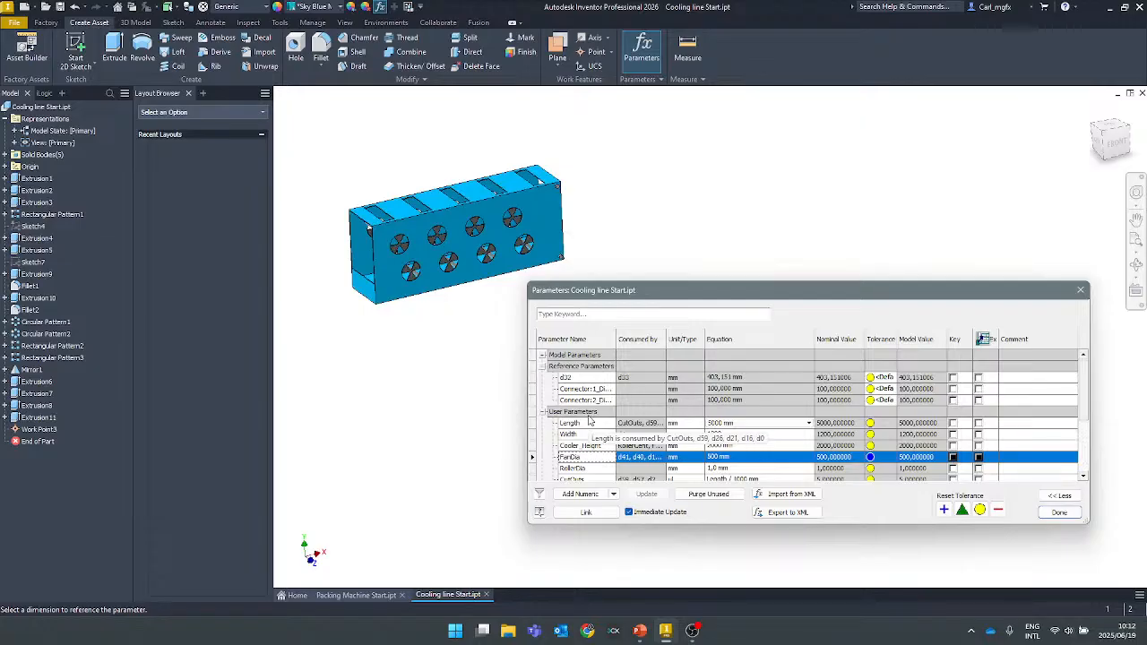
left_click_drag(734, 299, 740, 293)
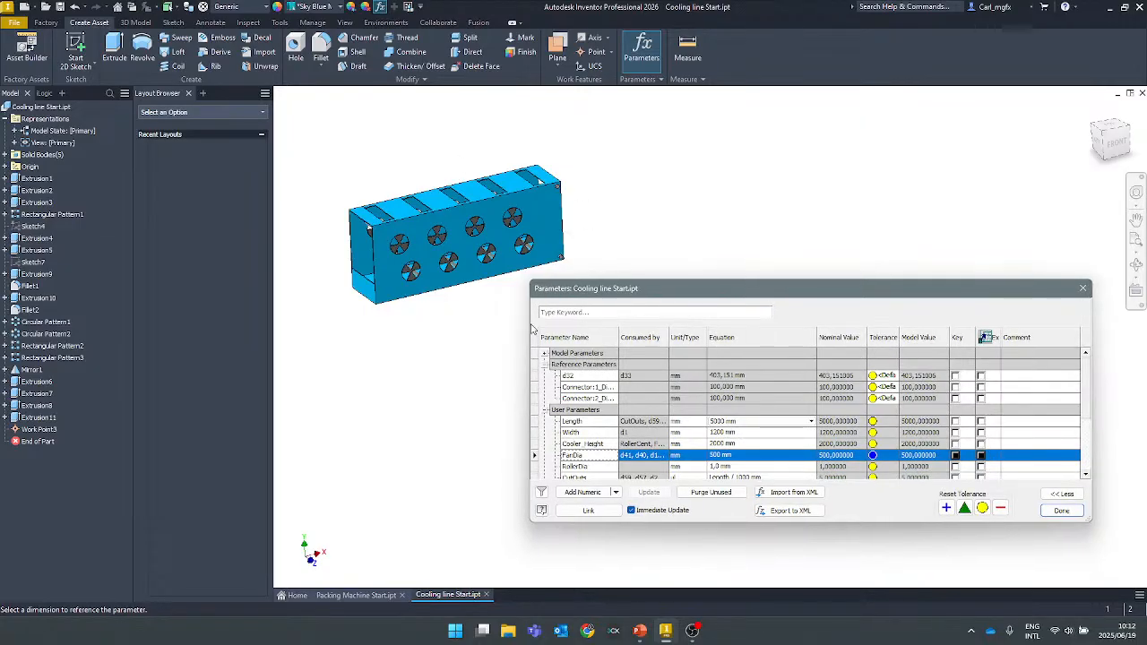
left_click_drag(534, 285, 635, 144)
middle_click_drag(577, 201, 539, 287, "shift")
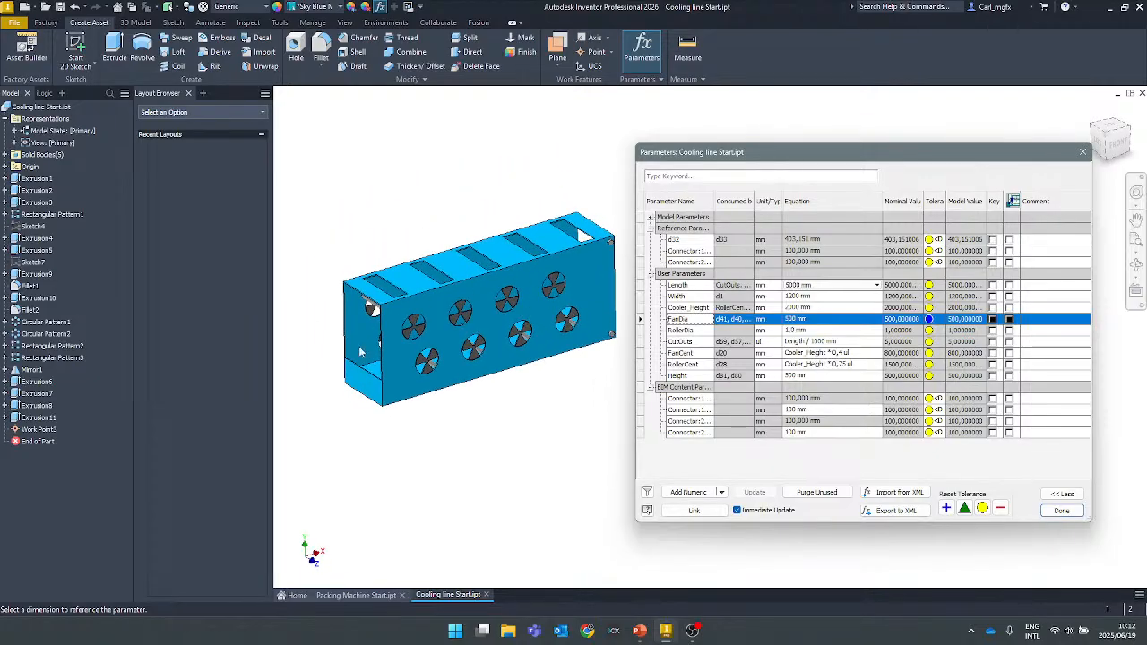
scroll(595, 327, "down", 1)
scroll(618, 328, "up", 1)
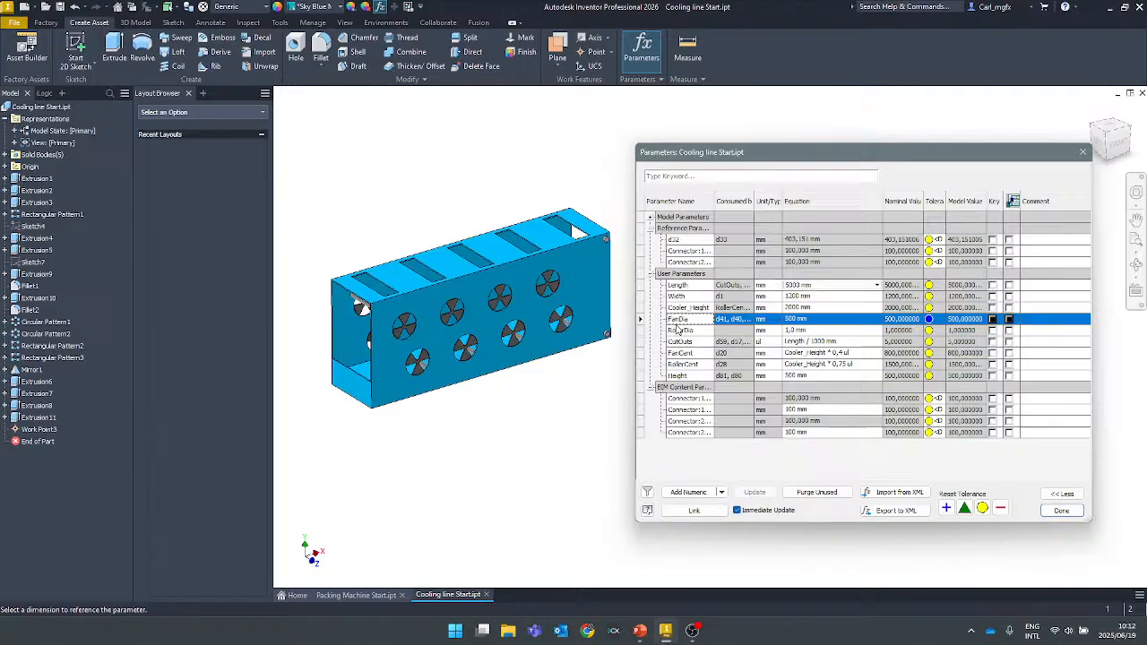
Set the FanDia user parameter to 600 mm.
left_click(801, 318)
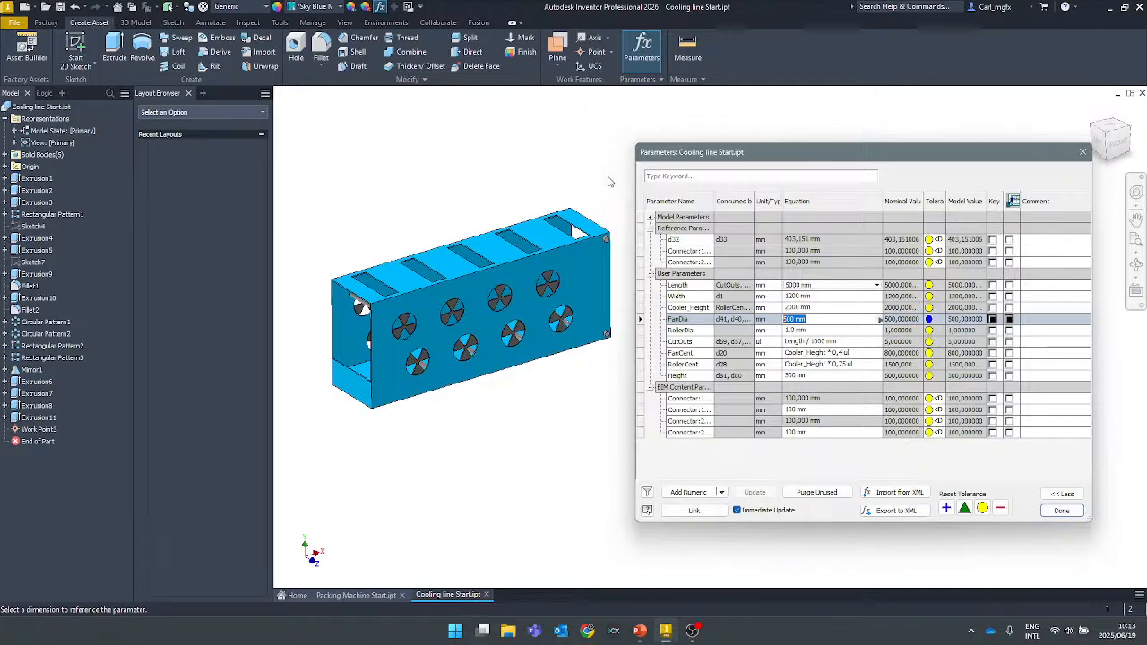
left_click_drag(751, 157, 765, 153)
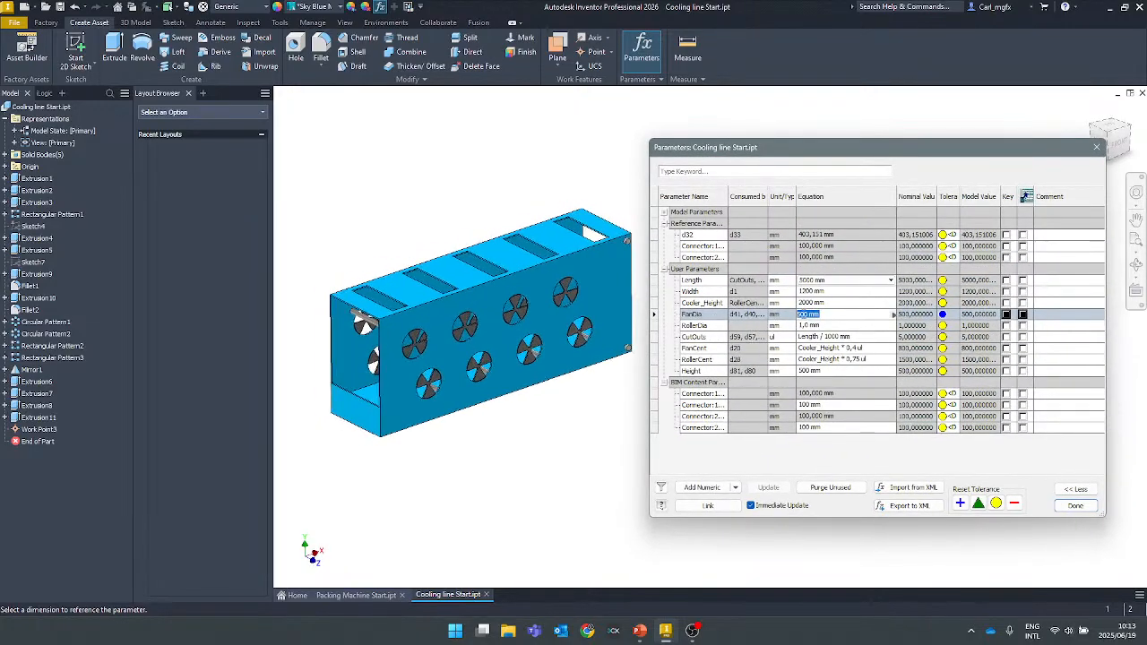
left_click(809, 315)
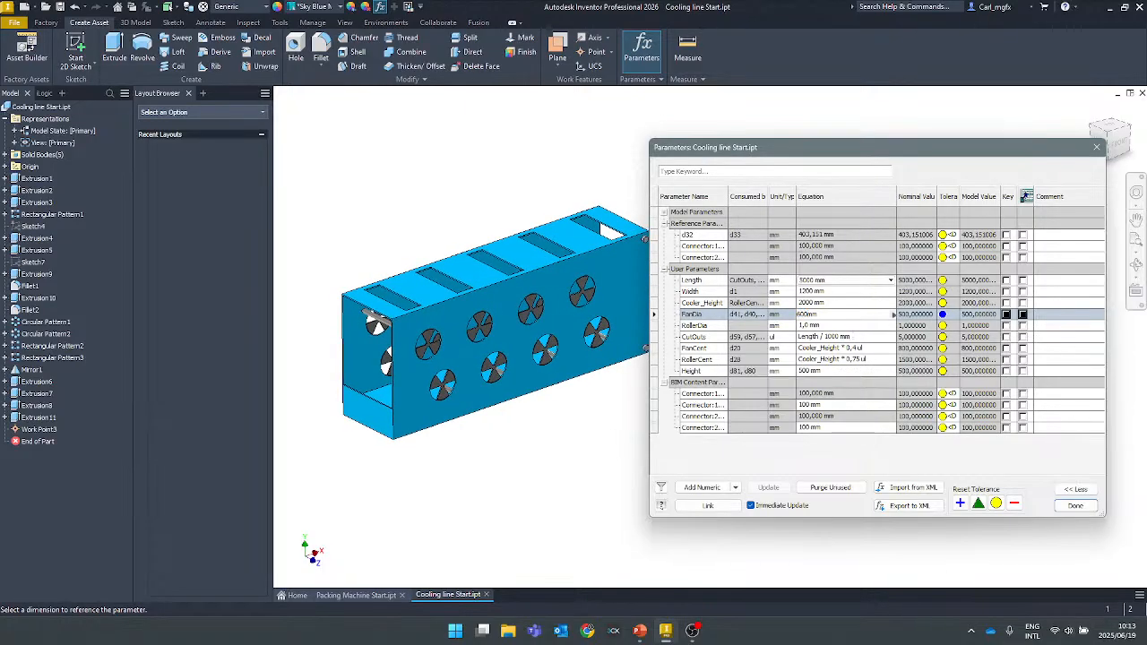
type("600mm")
key("Return")
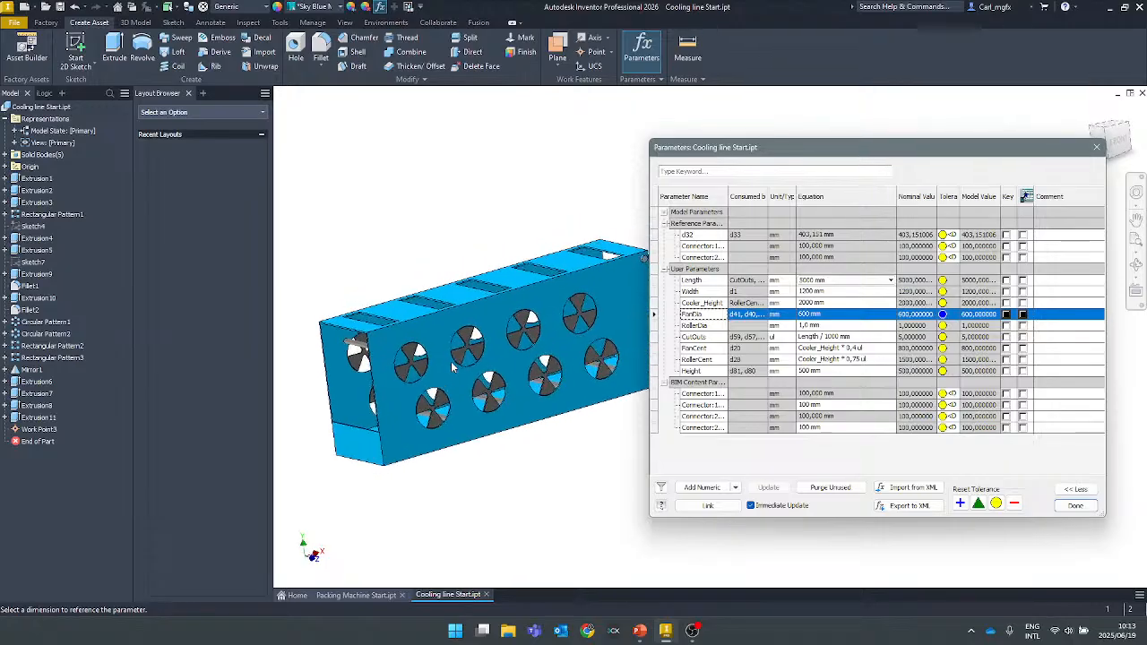
right_click(867, 315)
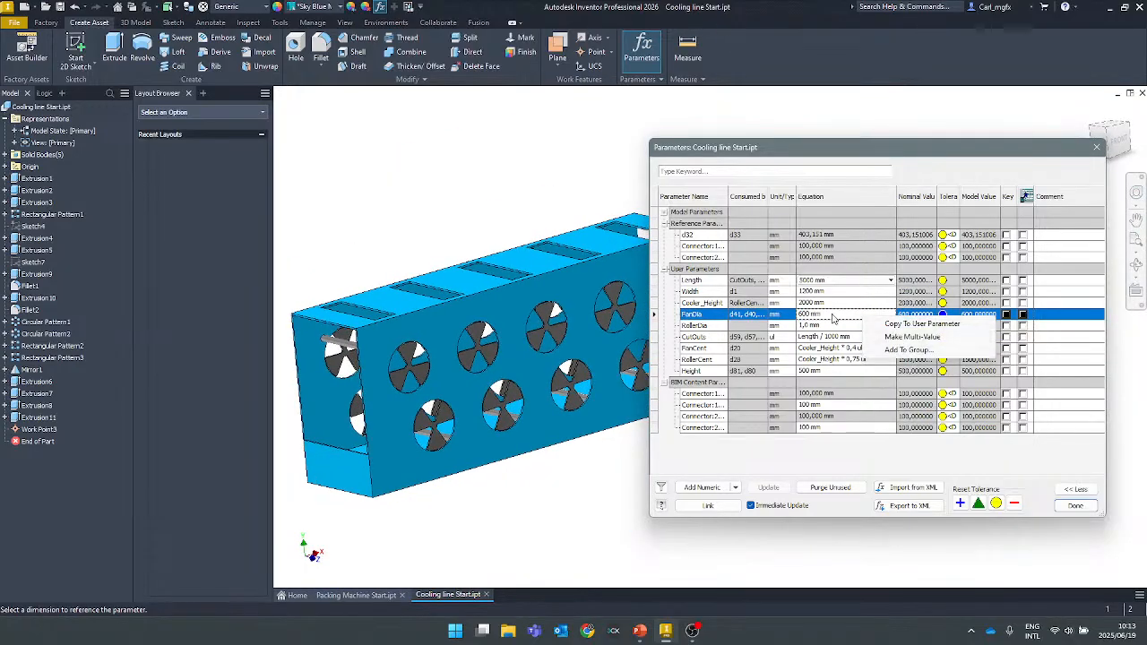
left_click(834, 314)
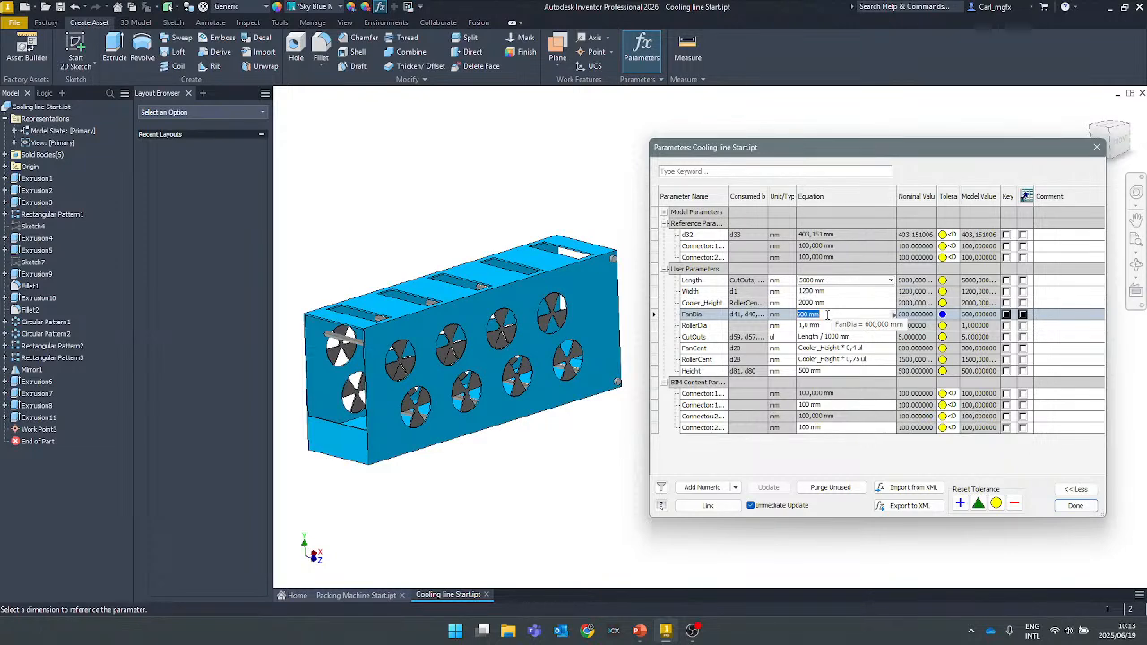
left_click_drag(827, 315, 786, 319)
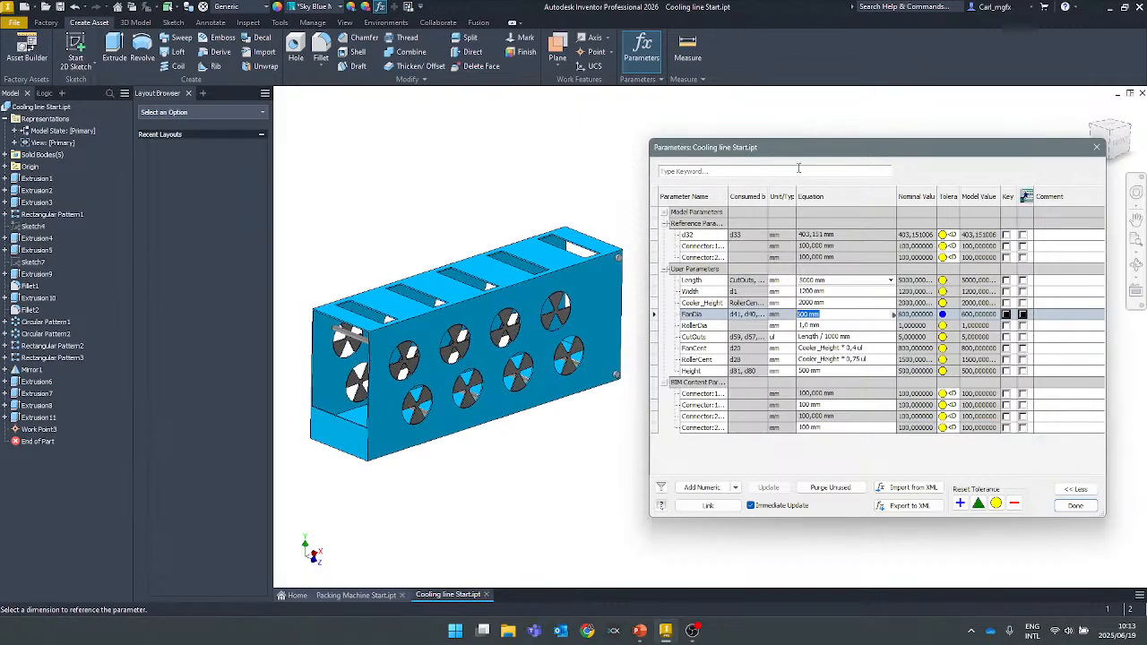
Close the parameter list and examine the cooling line model with its fans.
left_click(1076, 506)
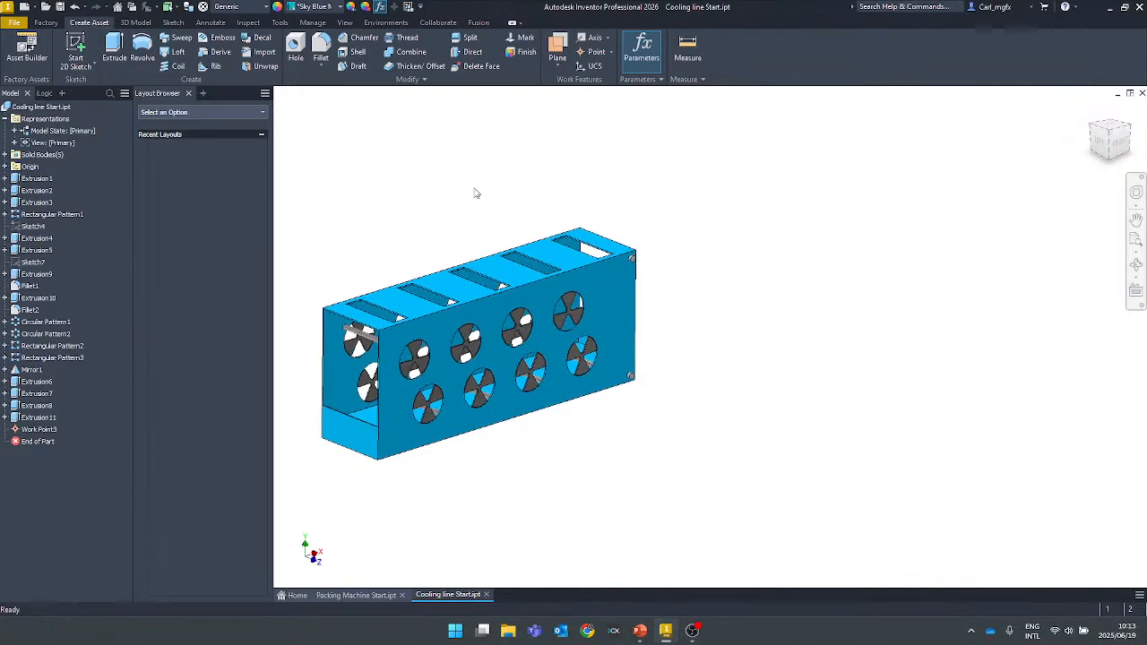
middle_click_drag(476, 234, 486, 184, "shift")
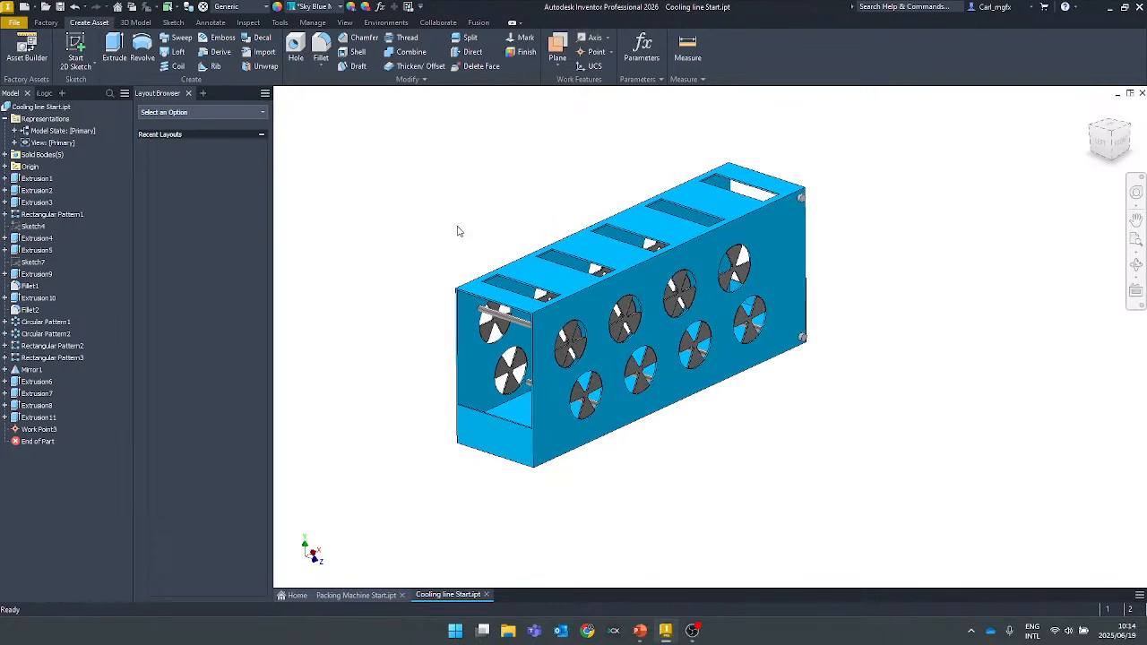
middle_click_drag(460, 282, 492, 250)
scroll(494, 254, "down", 1)
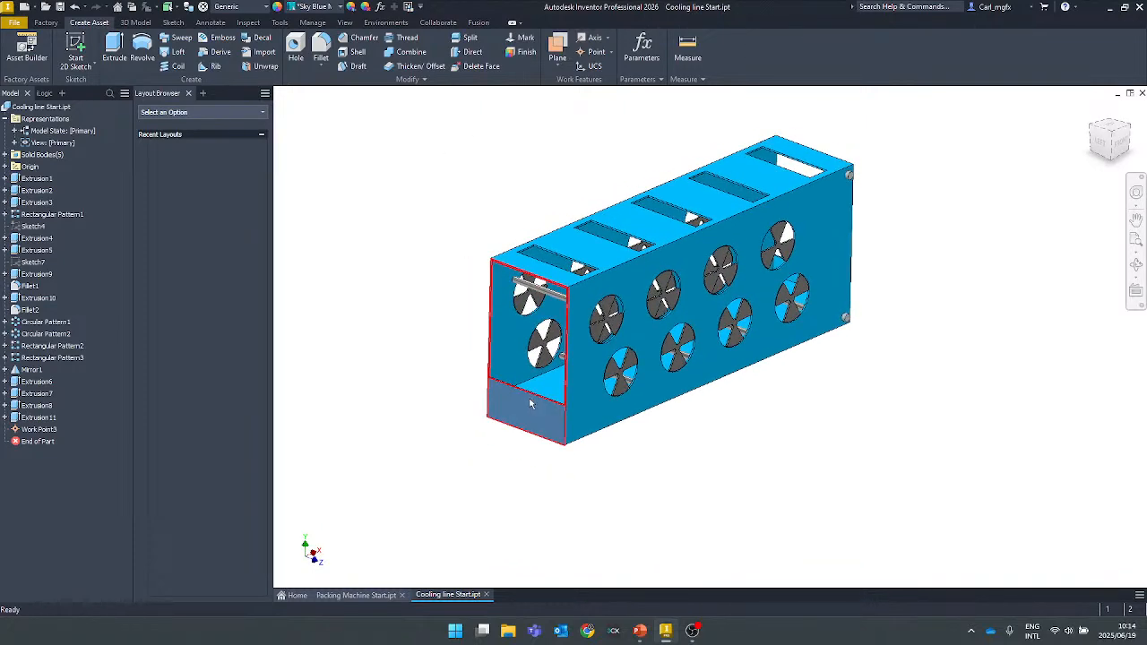
Inspect the roller ends at the upper and lower corners of the cooling line's open end and the overall housing.
scroll(445, 190, "down", 2)
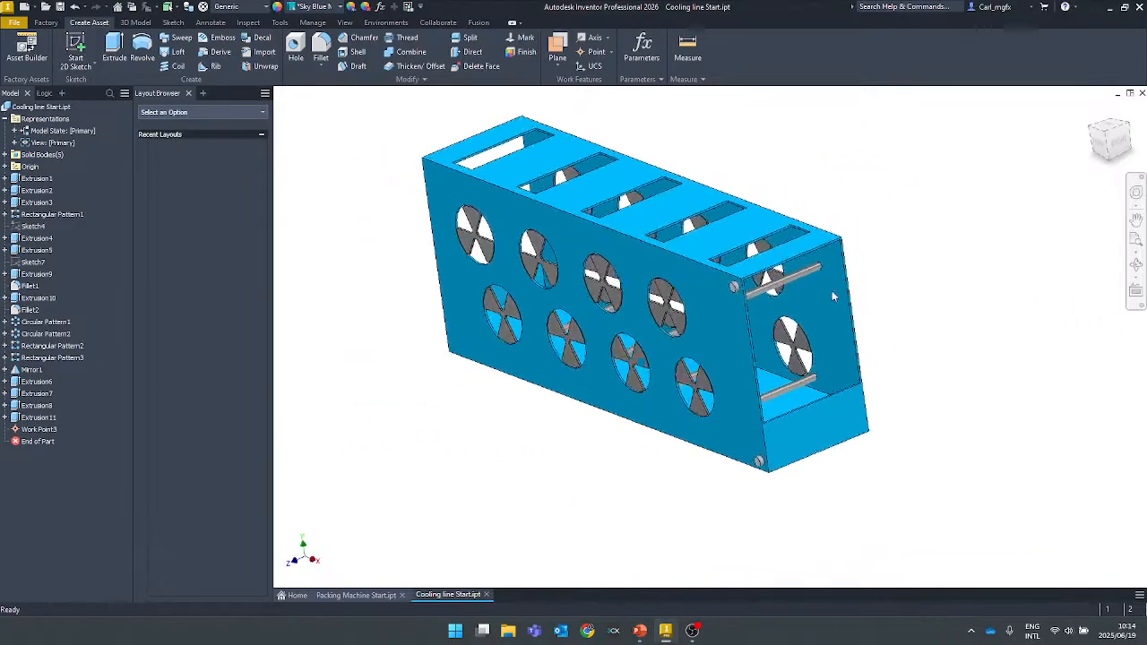
scroll(743, 287, "down", 4)
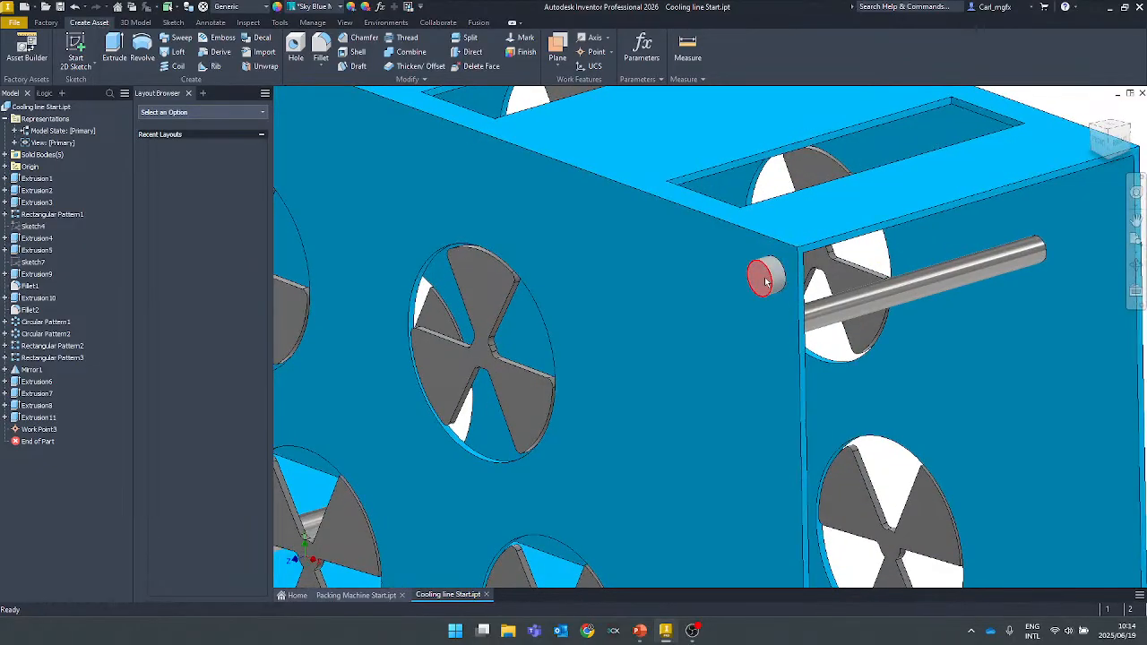
scroll(767, 274, "down", 3)
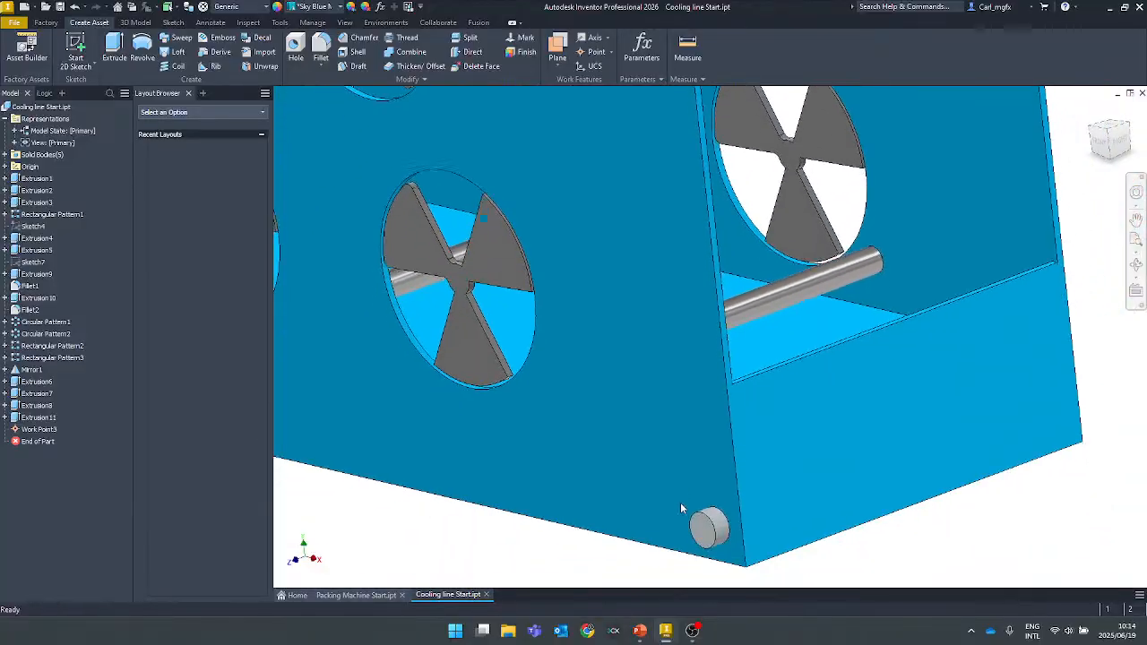
scroll(726, 462, "down", 4)
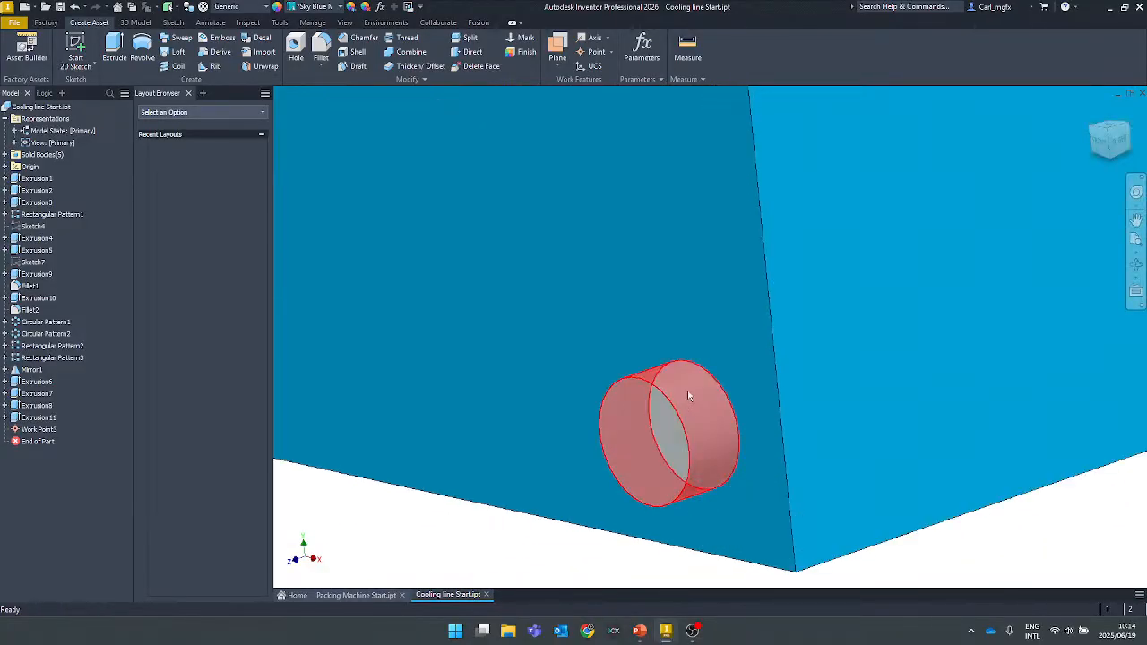
scroll(695, 394, "up", 5)
scroll(664, 396, "up", 3)
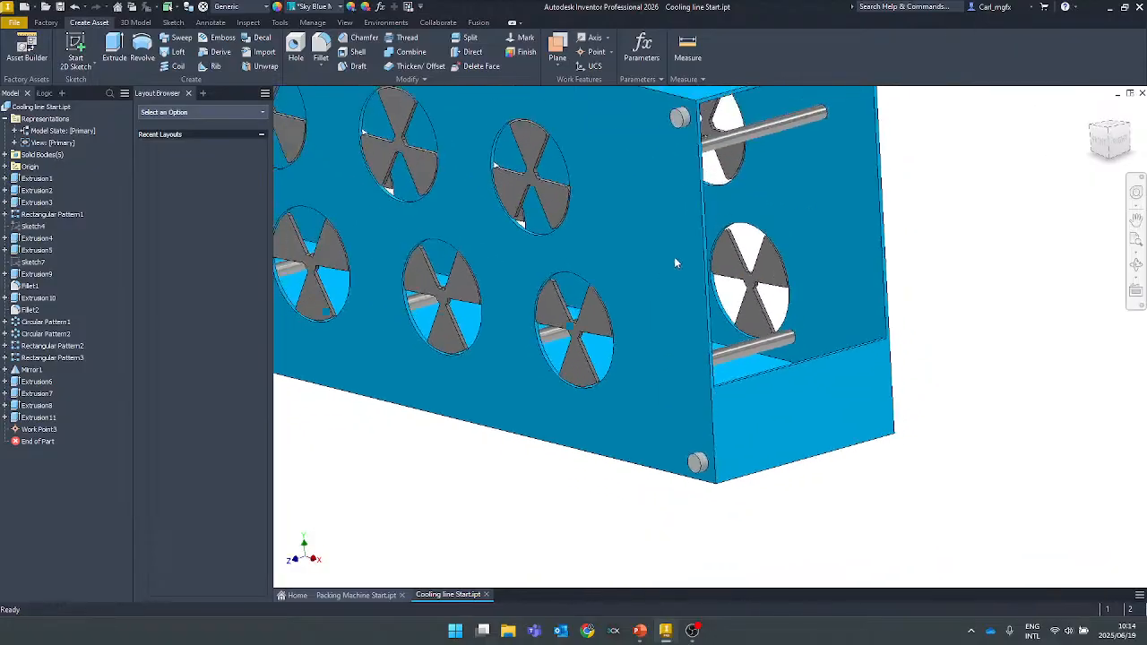
middle_click_drag(674, 256, 809, 437, "shift")
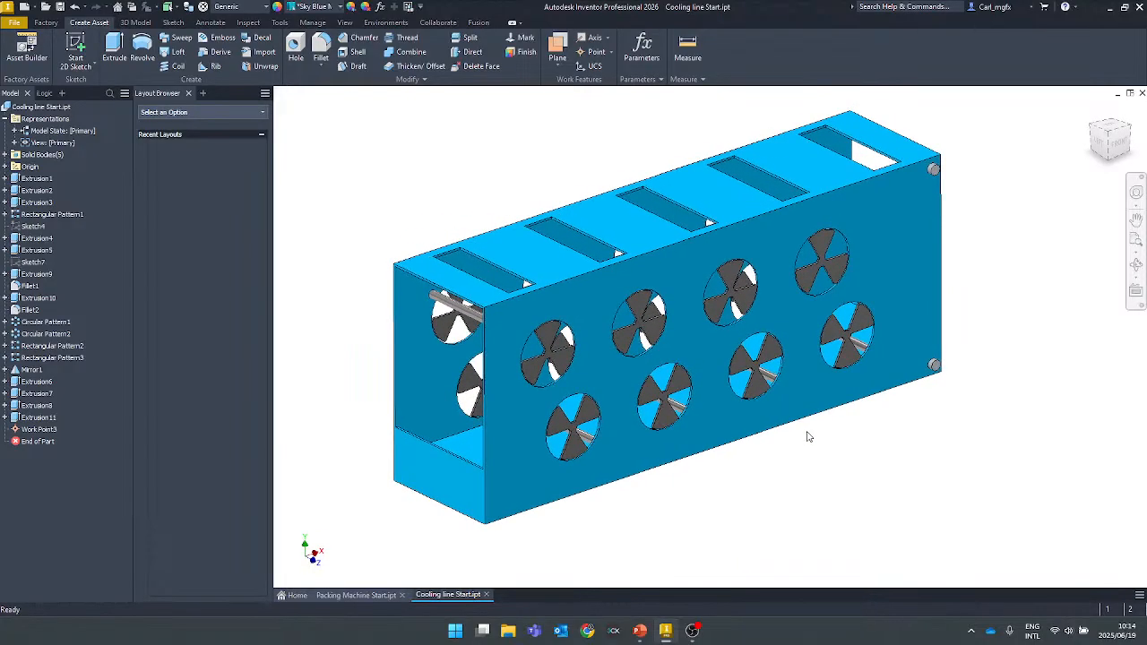
scroll(947, 248, "down", 2)
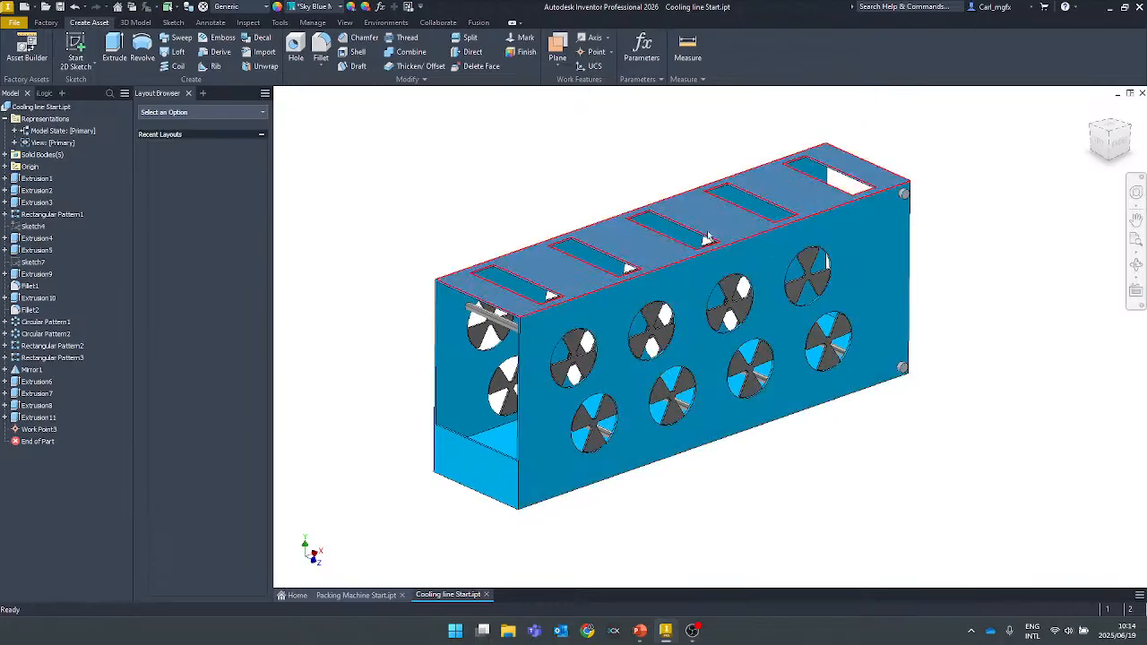
middle_click_drag(717, 202, 682, 164, "shift")
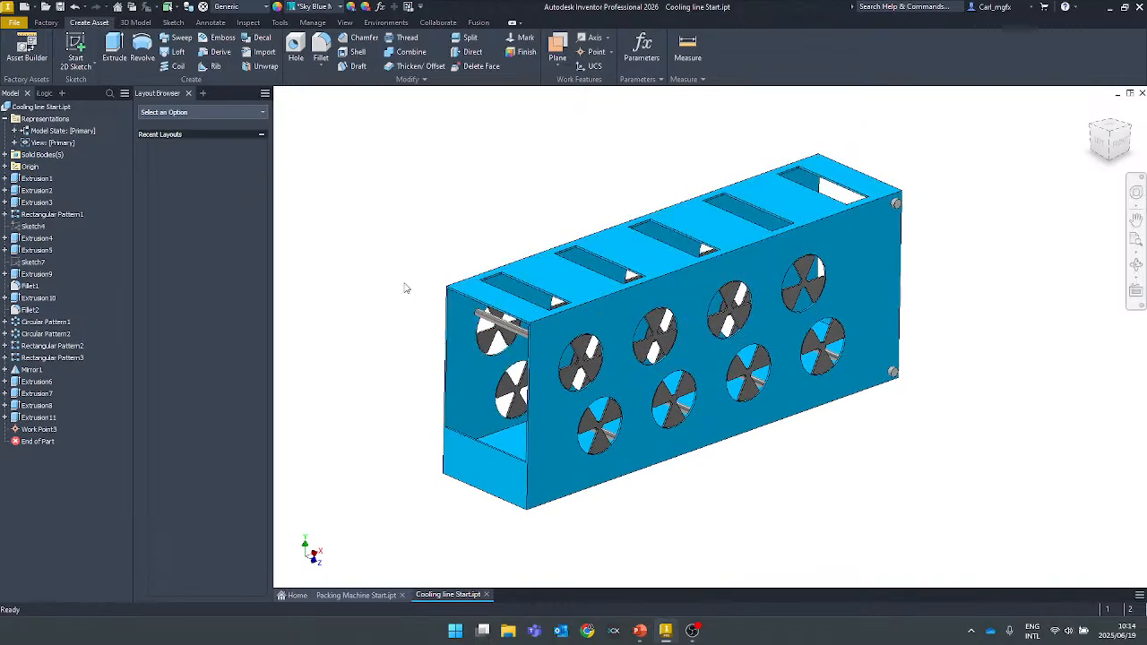
Switch to the running PowerPoint slide show and advance to the Setup (Asset Builder) slide.
key("alt+Tab")
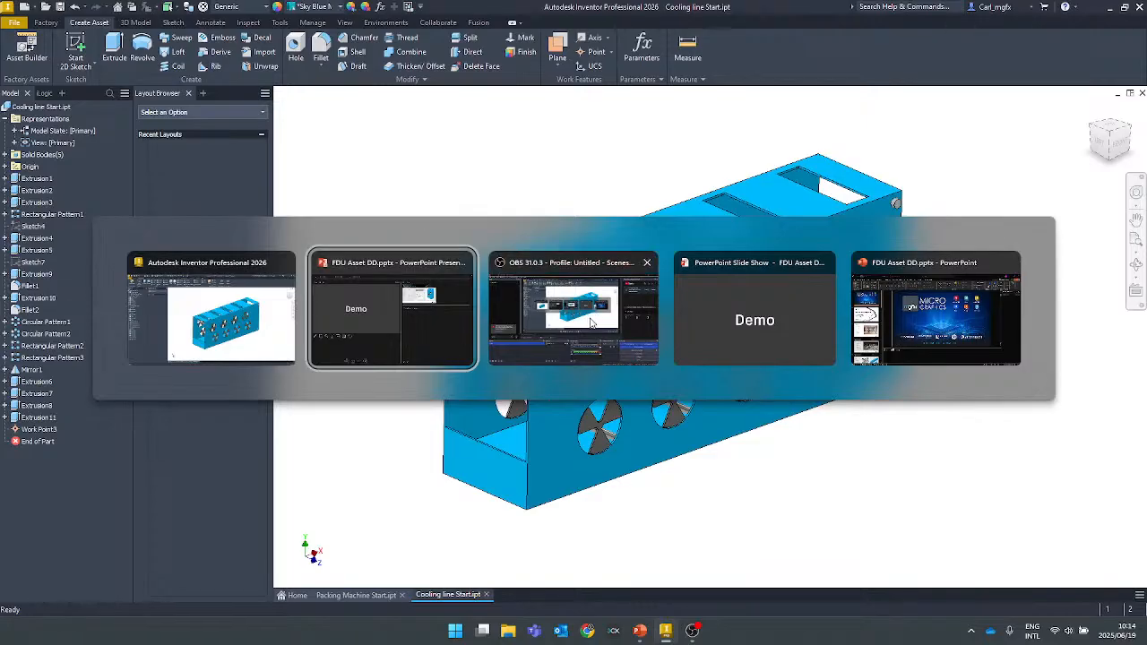
left_click(824, 327)
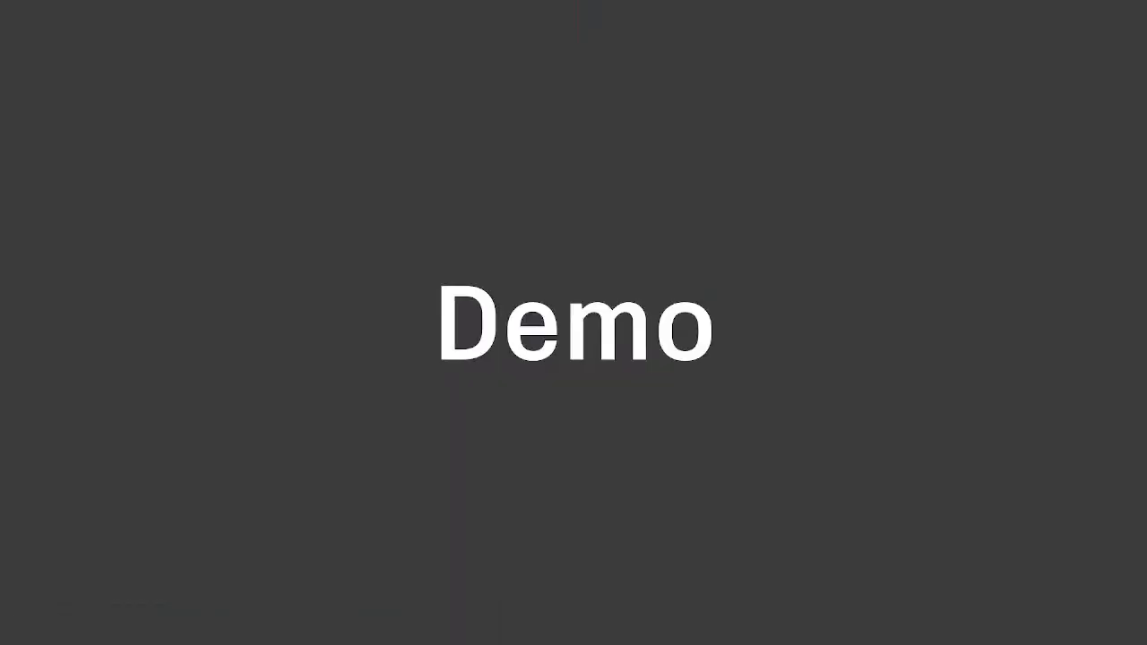
key("Right")
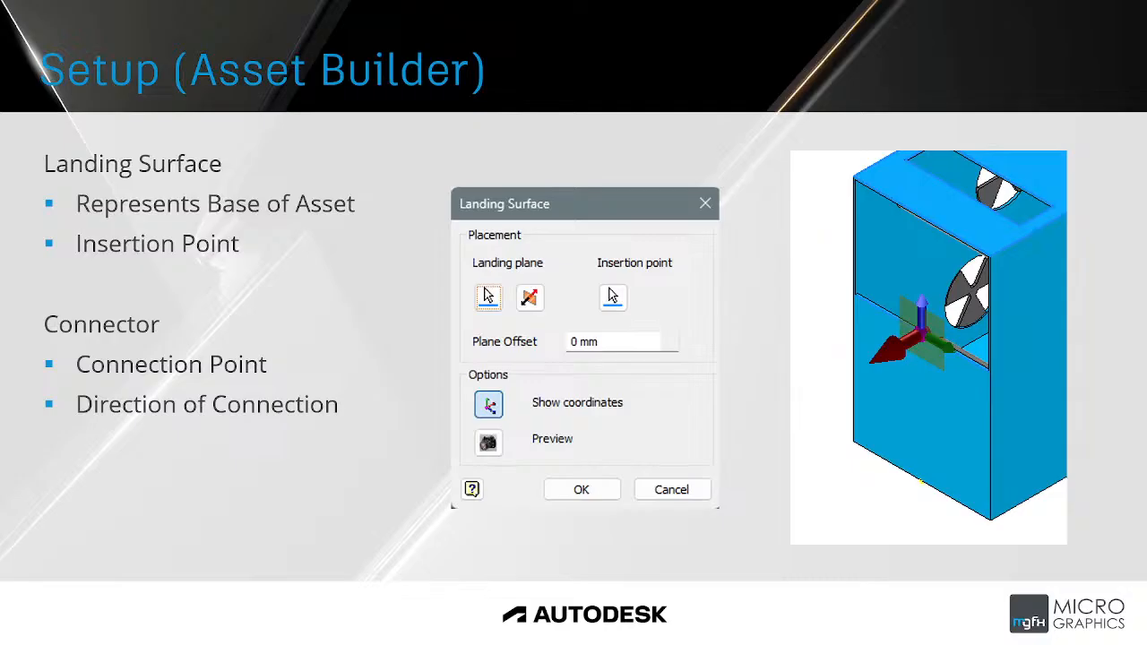
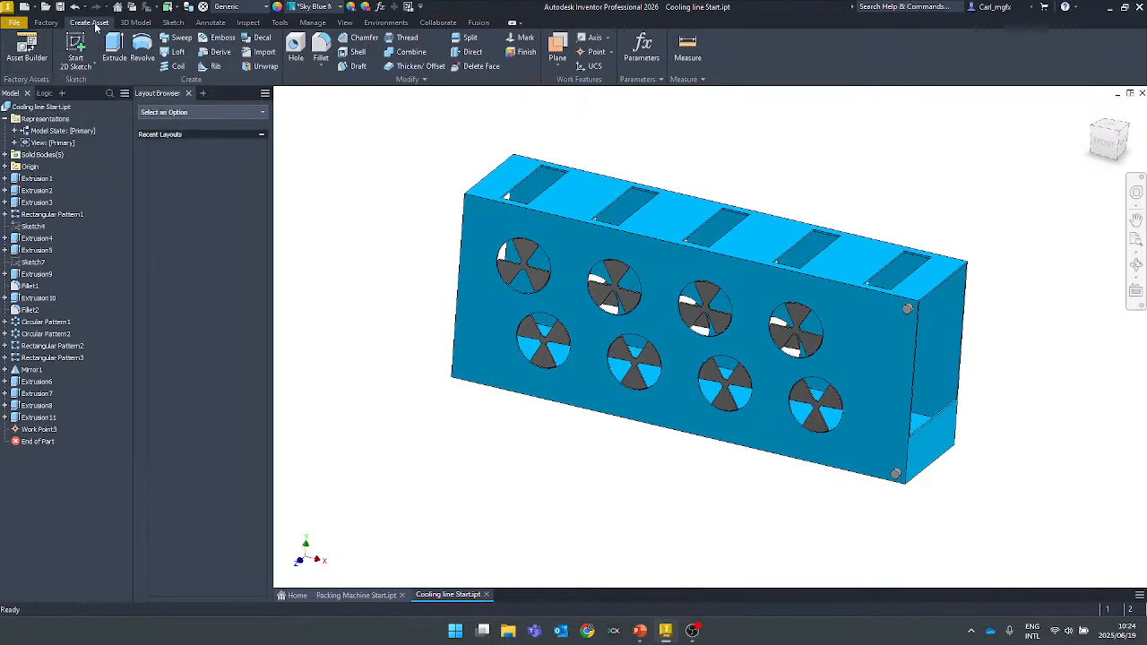
Open the cooling line part in the Asset Builder environment.
left_click(49, 24)
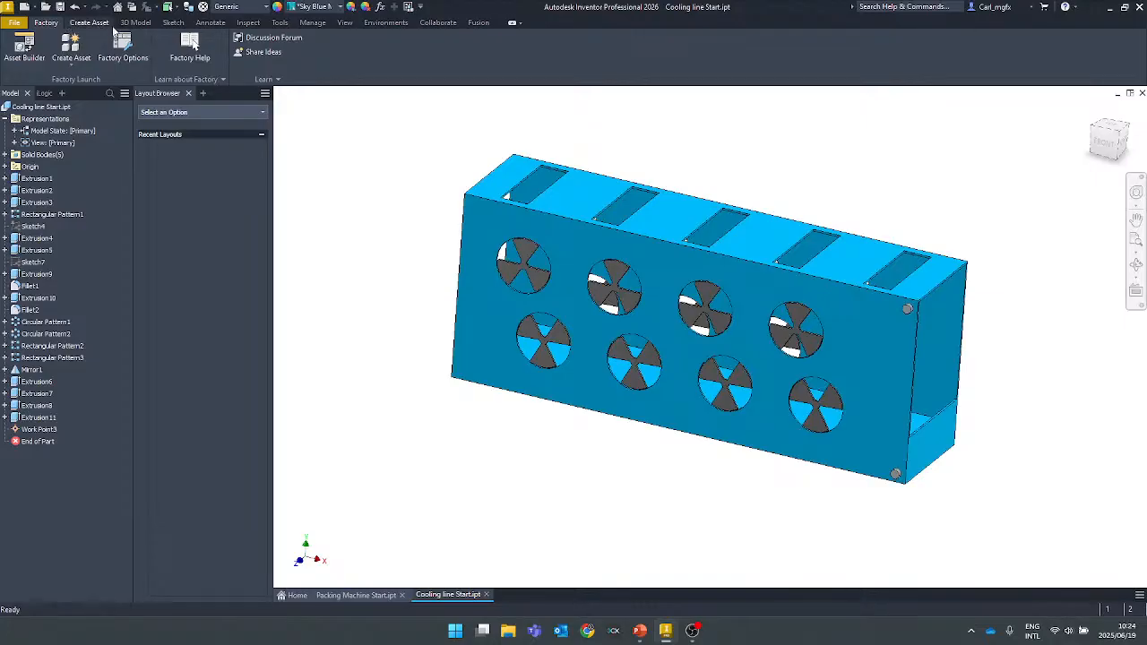
left_click(138, 25)
middle_click_drag(661, 447, 578, 462, "shift")
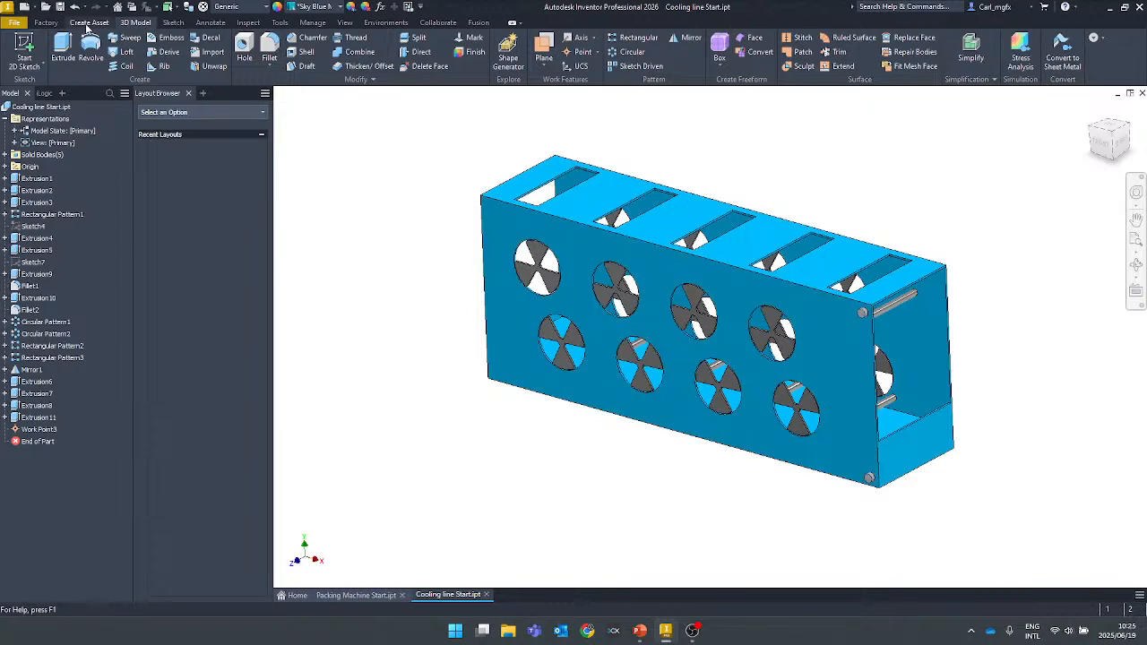
left_click(88, 25)
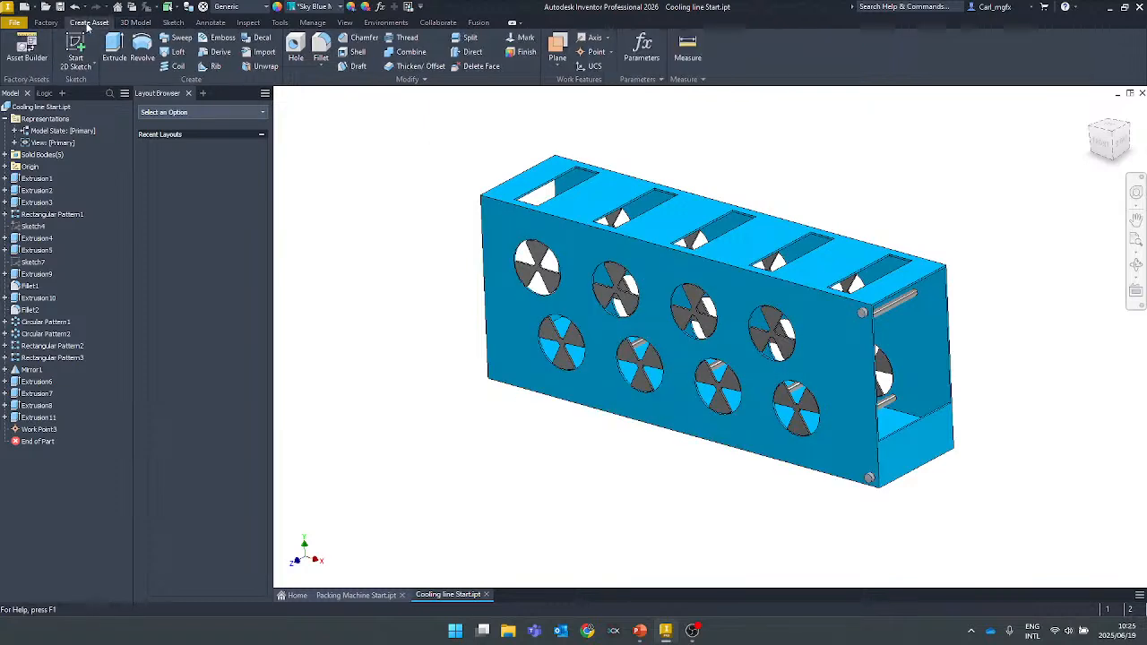
left_click(28, 51)
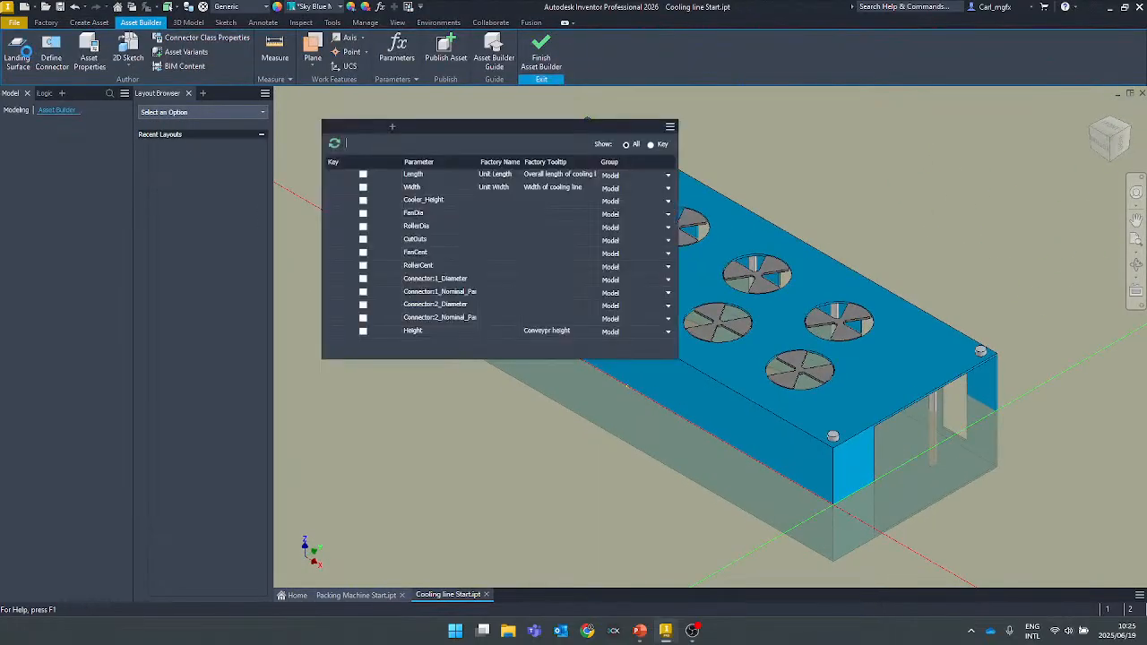
Set the factory name of the Cooler_Height parameter to Unit Height in the key parameters list.
left_click_drag(451, 132, 504, 133)
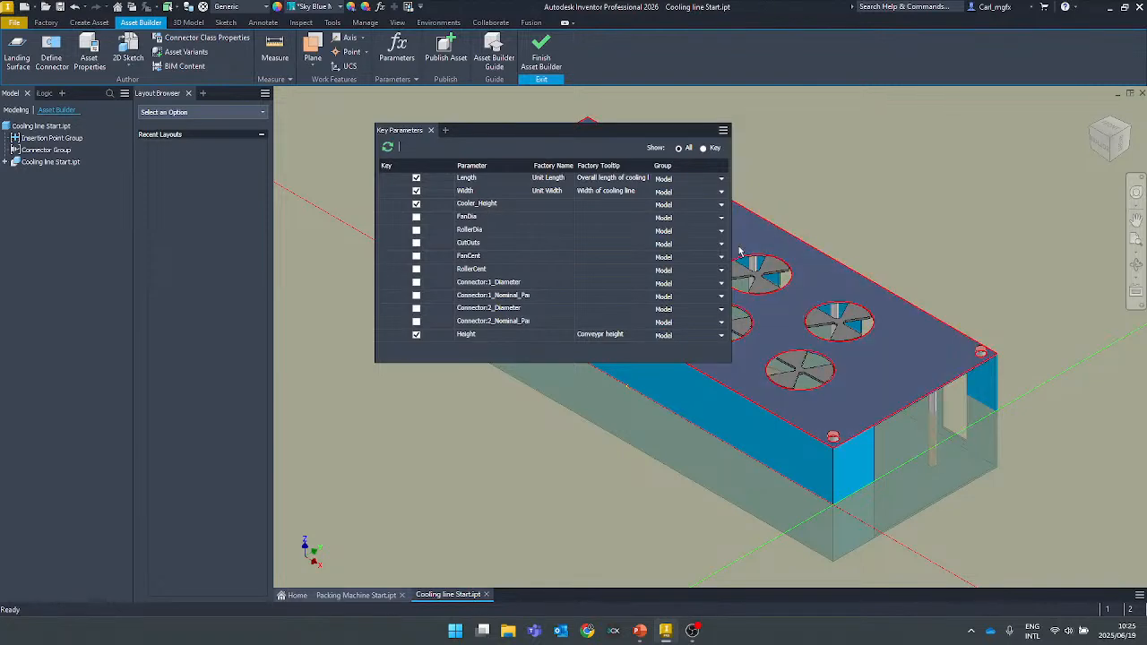
middle_click_drag(811, 332, 807, 433, "shift")
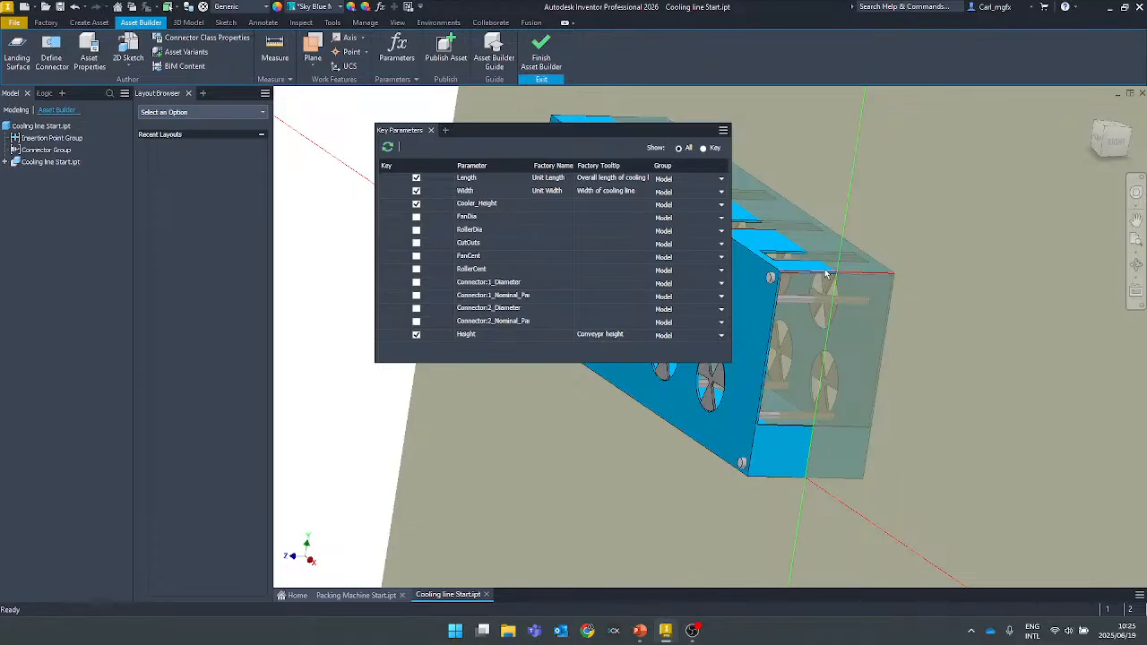
double_click(552, 205)
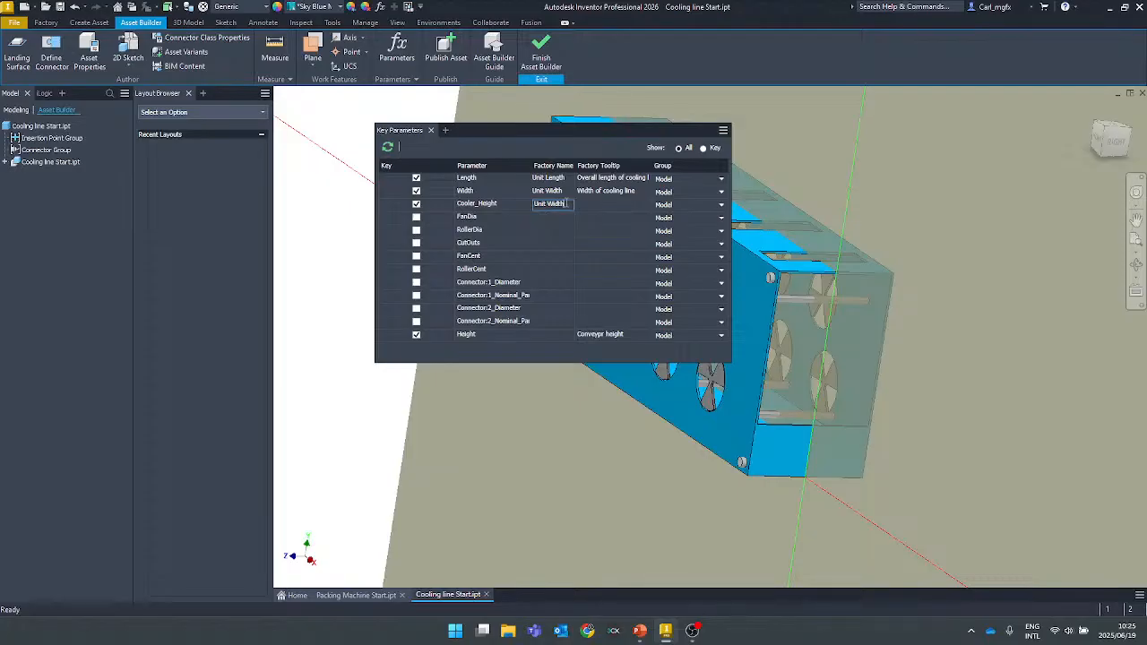
left_click_drag(561, 204, 527, 208)
left_click(562, 350)
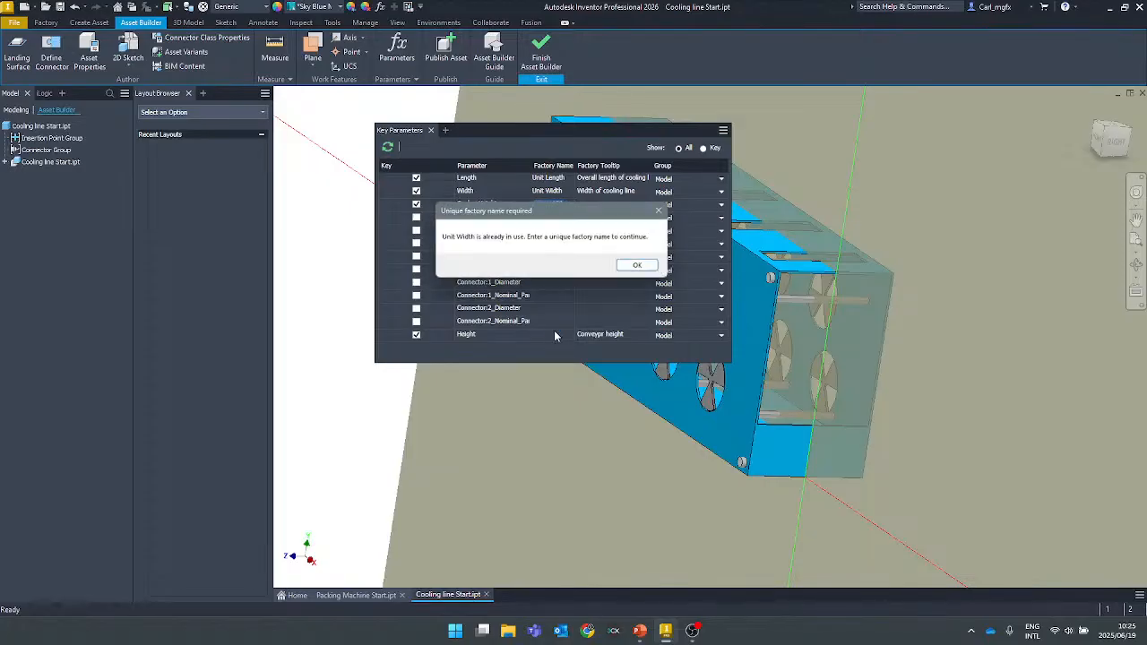
left_click(642, 266)
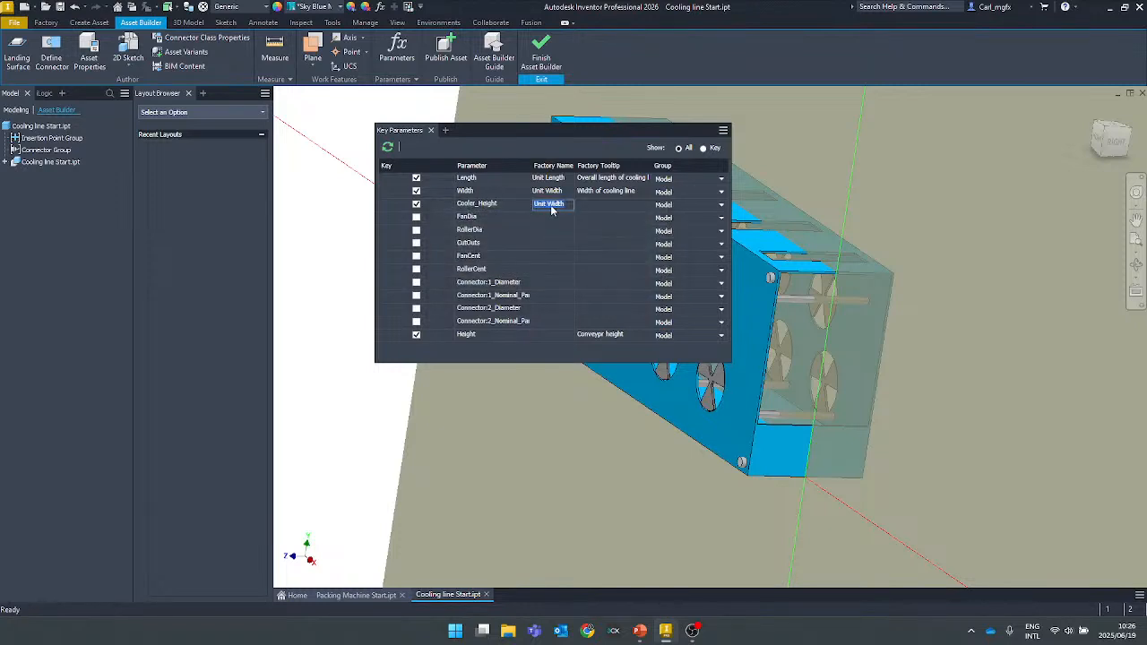
left_click(552, 207)
Set the Height parameter's factory name to Conveyor Height and close the key parameters list.
left_click(543, 336)
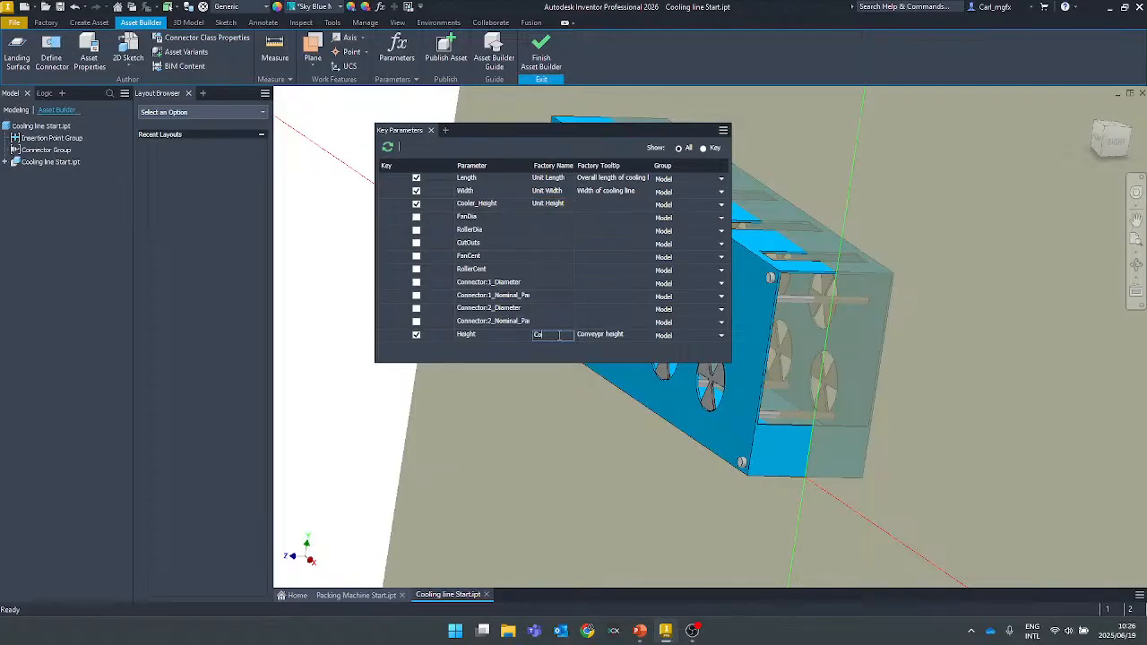
type("Conveyor Height")
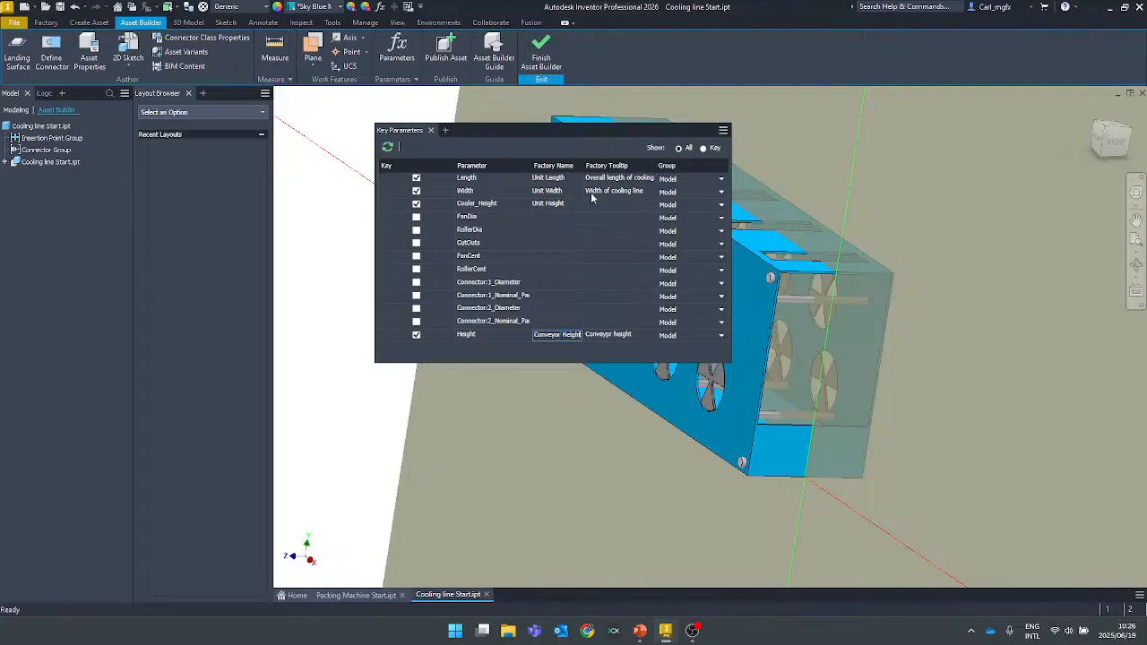
left_click(600, 156)
left_click_drag(592, 136, 610, 132)
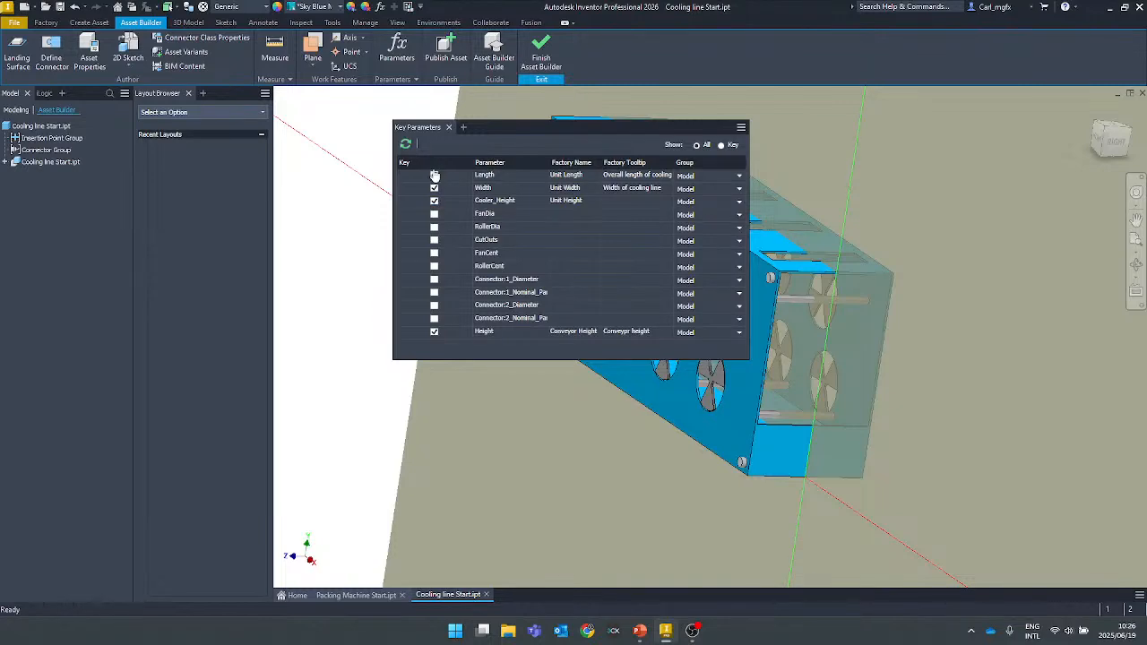
left_click_drag(503, 129, 419, 308)
left_click(365, 308)
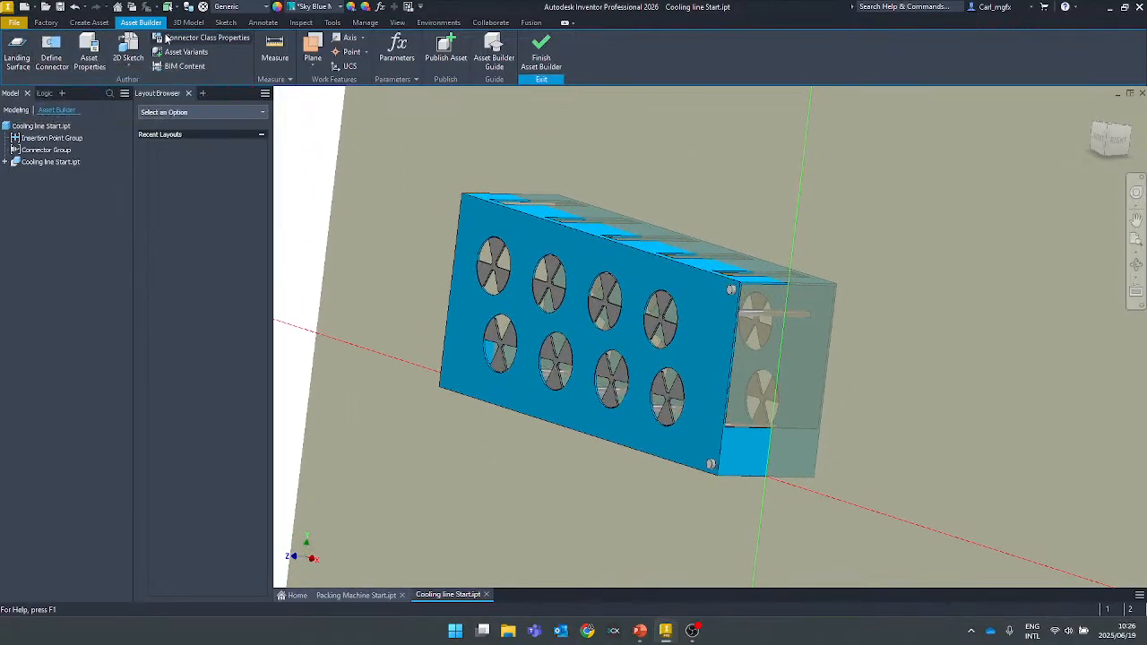
Start a landing surface beneath the cooling line's base and try both flip directions, ending with the blue axis pointing up.
left_click(18, 54)
middle_click_drag(294, 172, 606, 384, "shift")
left_click(602, 395)
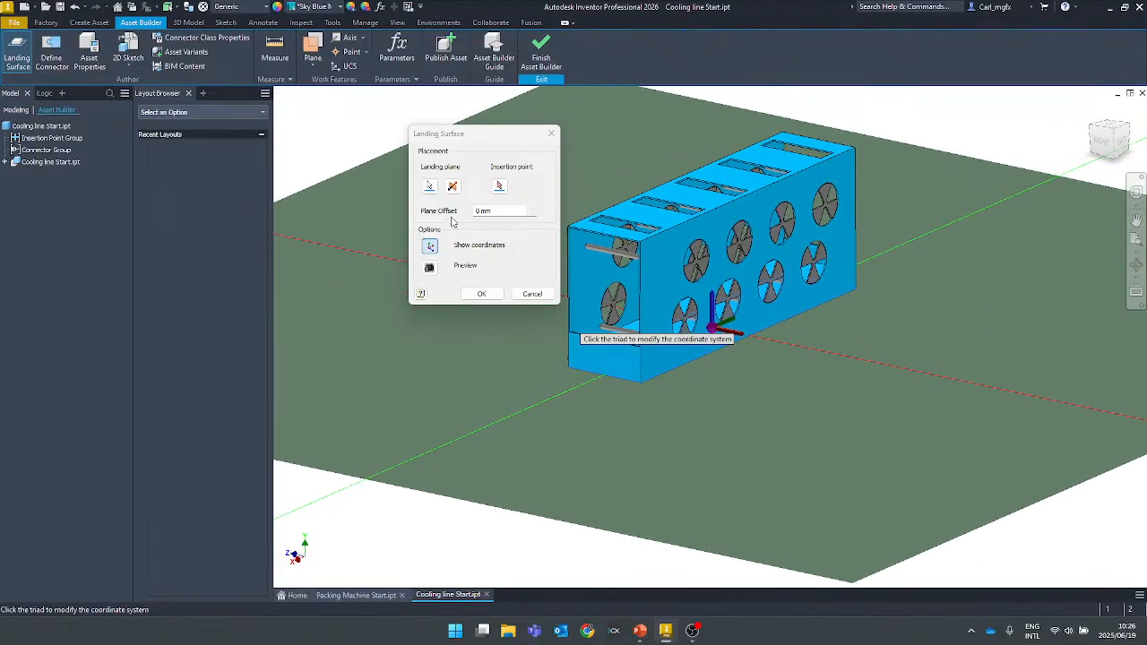
left_click(484, 210)
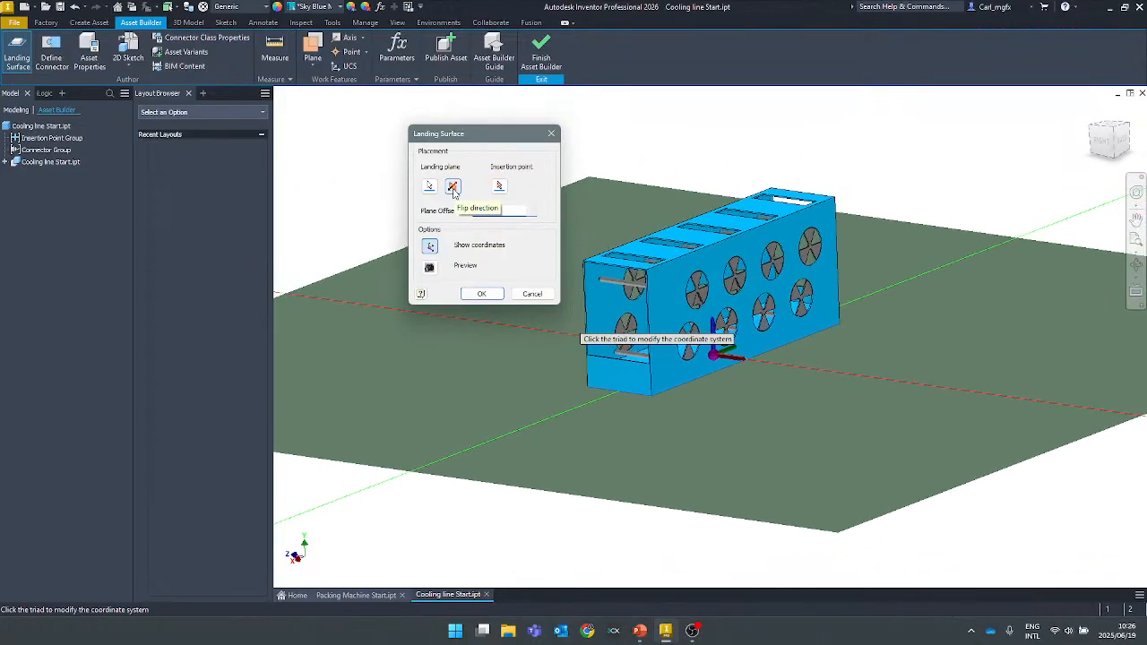
left_click(453, 190)
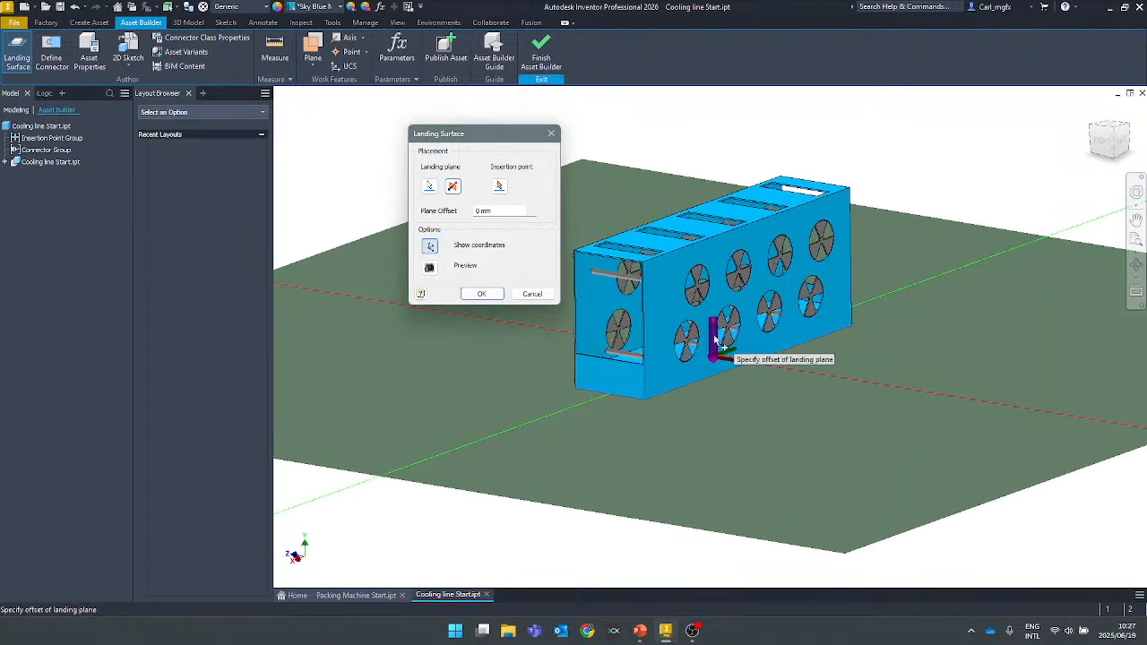
left_click(453, 188)
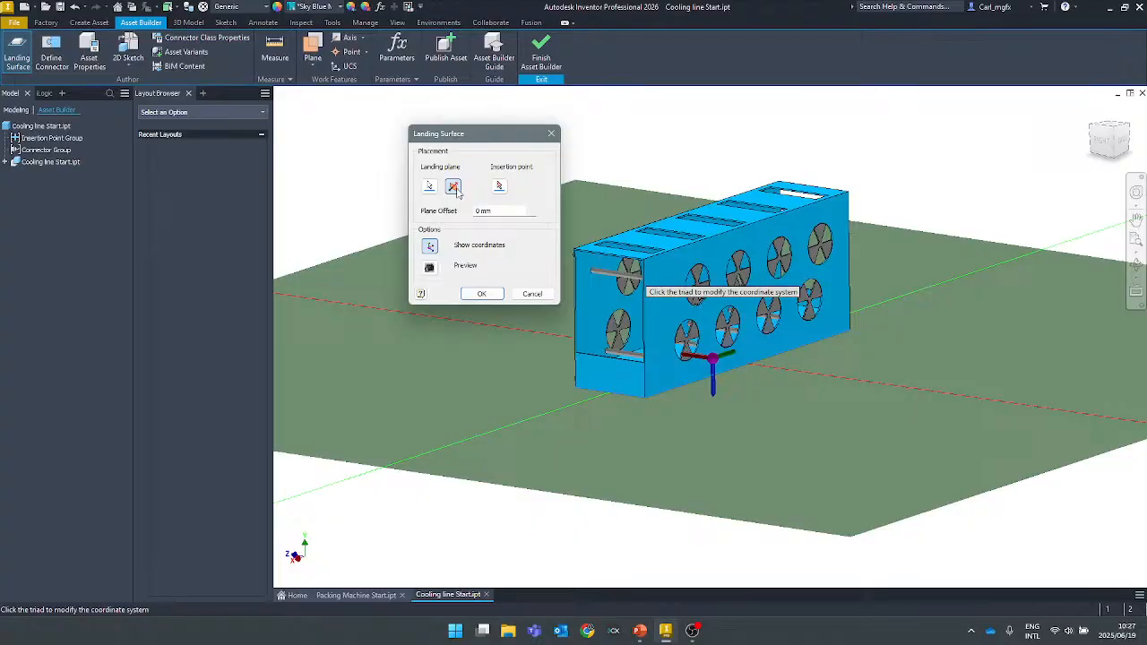
left_click(453, 188)
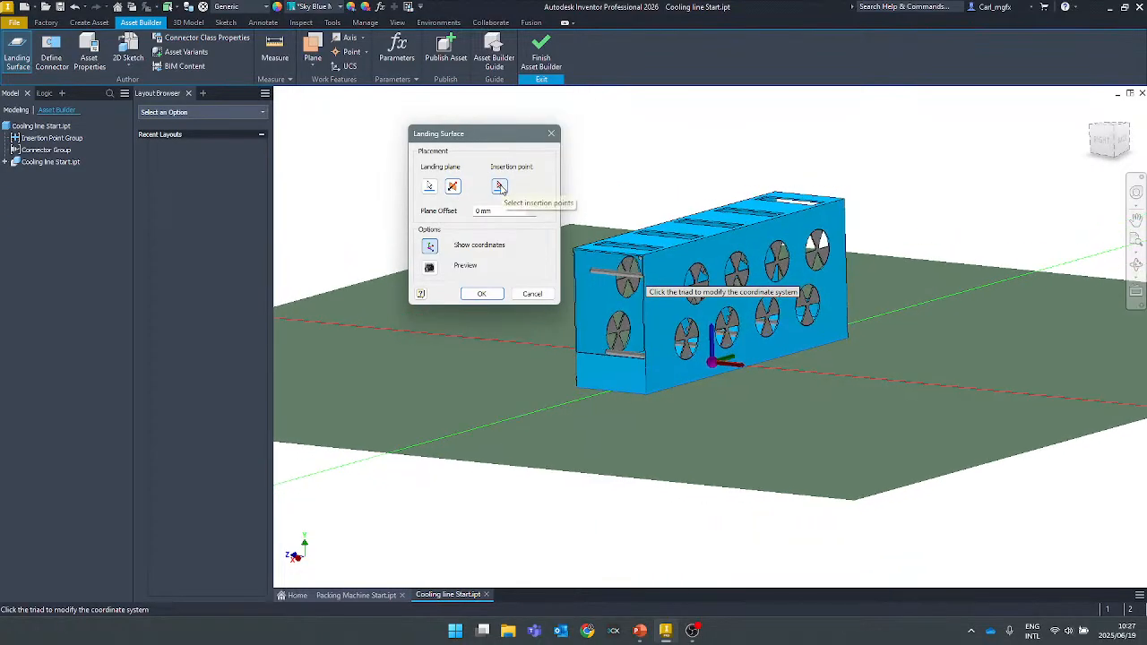
Check the lower edge of the open end for an insertion point and accept the landing surface with a 0 mm plane offset.
left_click(500, 187)
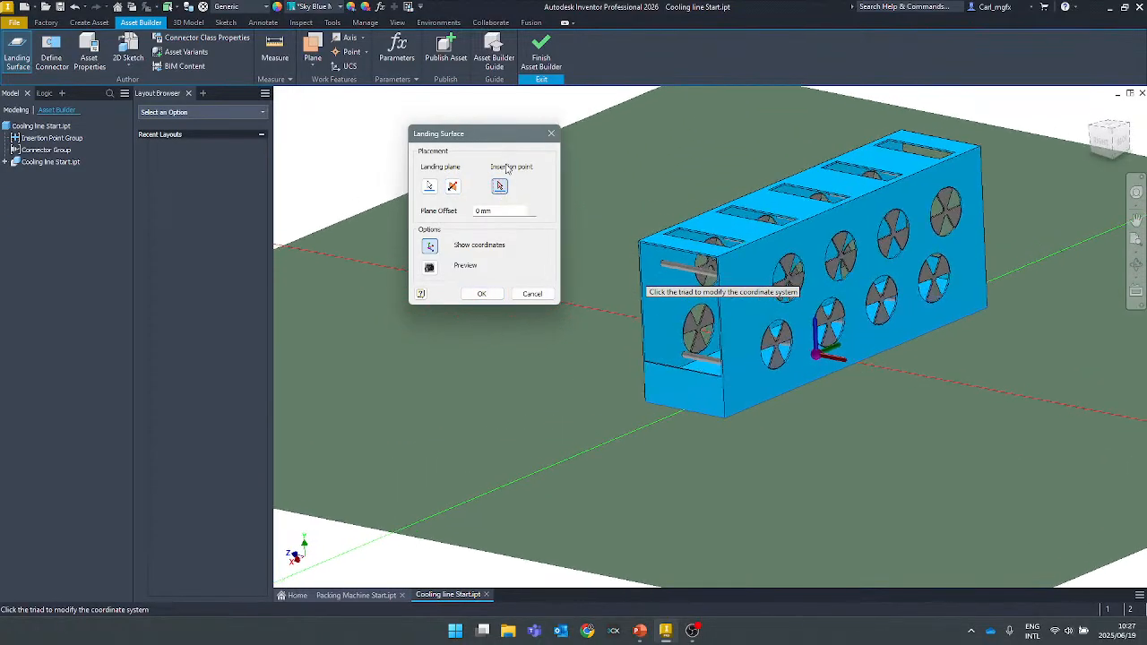
left_click(501, 188)
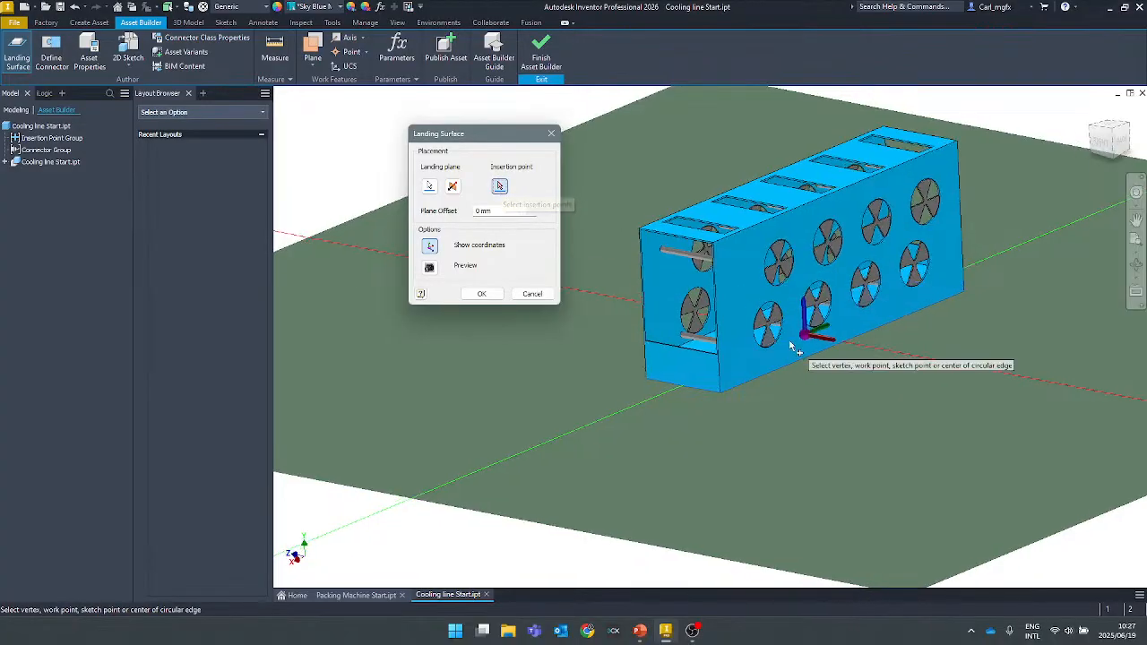
scroll(792, 342, "up", 3)
scroll(822, 333, "down", 3)
middle_click_drag(825, 329, 778, 397, "shift")
scroll(670, 392, "up", 4)
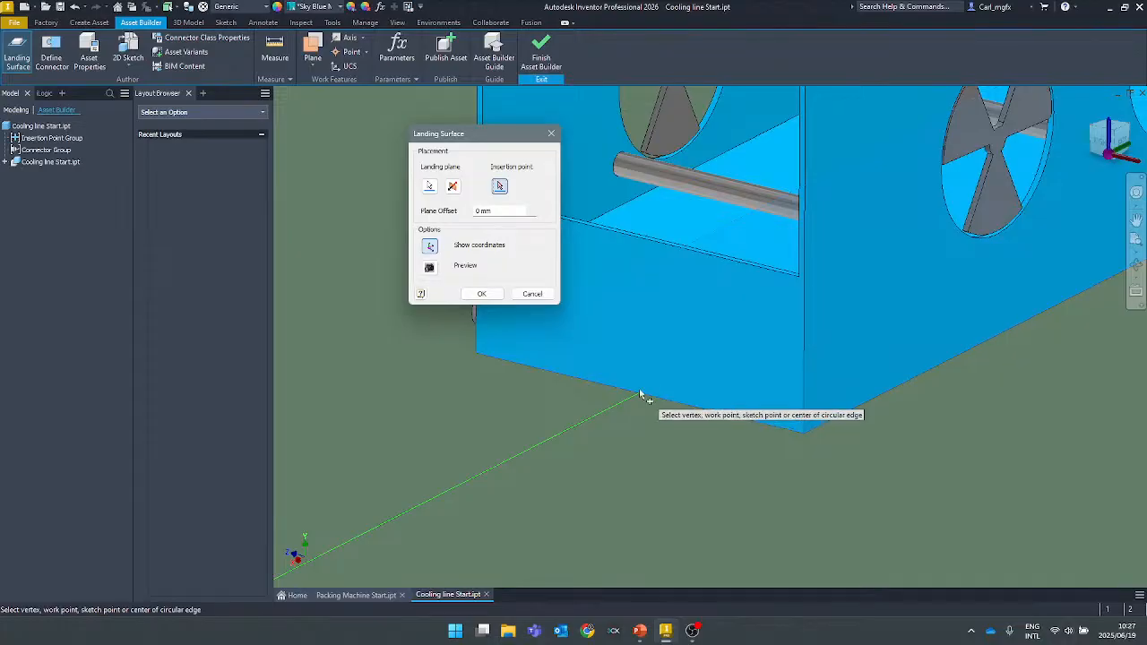
scroll(638, 388, "down", 3)
mouse_move(639, 389)
middle_mouse_down("shift")
mouse_move(732, 470)
mouse_move(708, 492)
mouse_move(628, 455)
mouse_move(640, 461)
mouse_move(653, 543)
mouse_move(647, 369)
middle_mouse_up("shift")
scroll(698, 454, "up", 5)
scroll(694, 454, "down", 3)
scroll(695, 458, "down", 5)
scroll(641, 462, "up", 5)
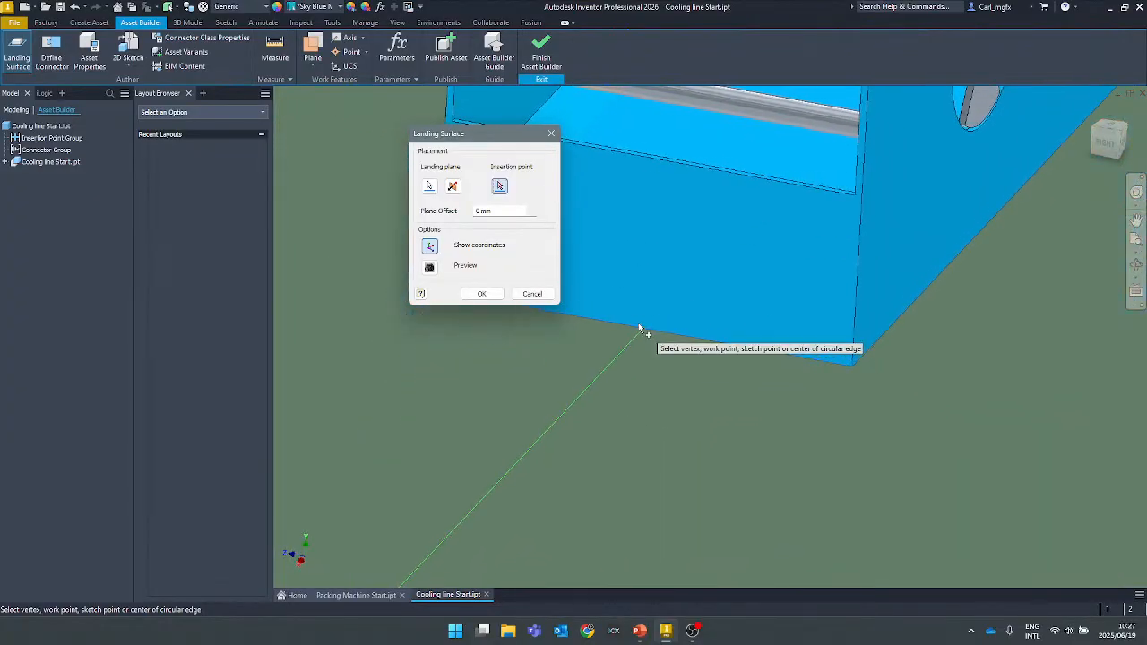
left_click(486, 298)
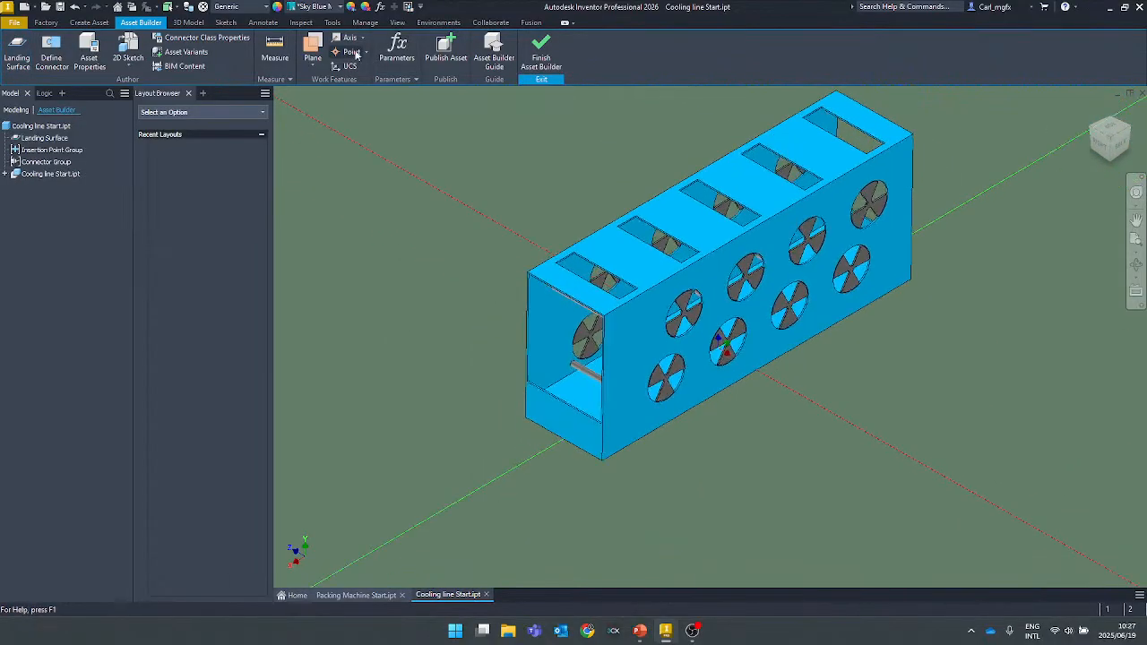
Leave the asset builder environment and create a work point at the midpoint of the lower edge of the cooling line's open end.
left_click(541, 53)
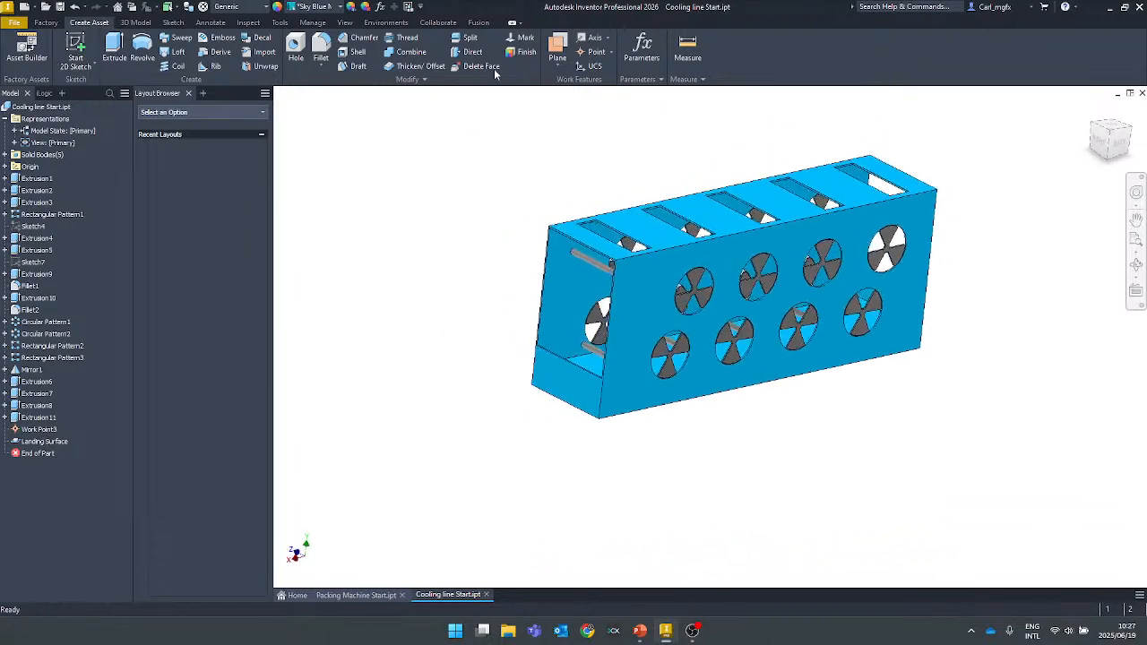
left_click(586, 52)
scroll(574, 395, "down", 5)
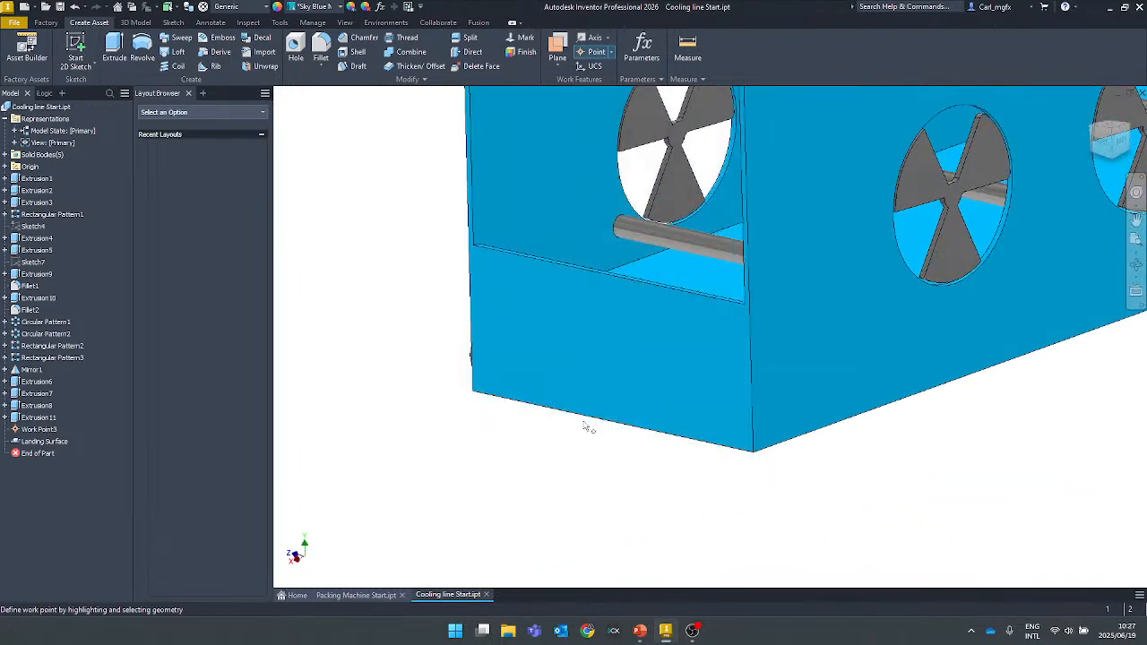
left_click(608, 426)
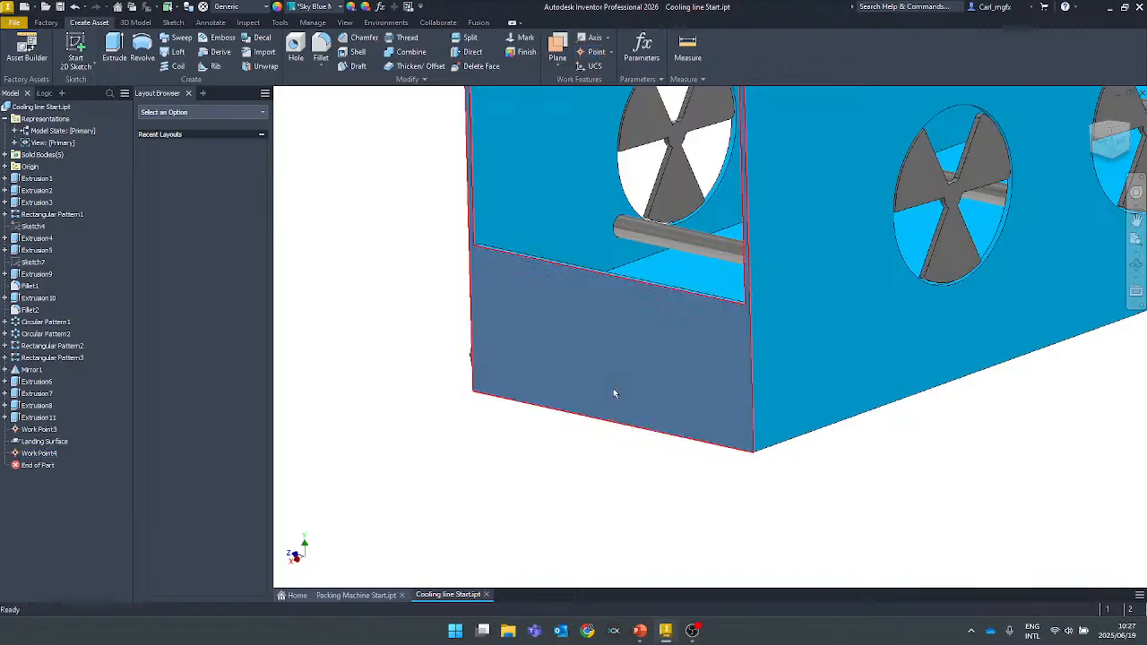
Return to the asset builder and set the landing surface's insertion point to the new work point, keeping a 0 mm plane offset.
left_click(27, 50)
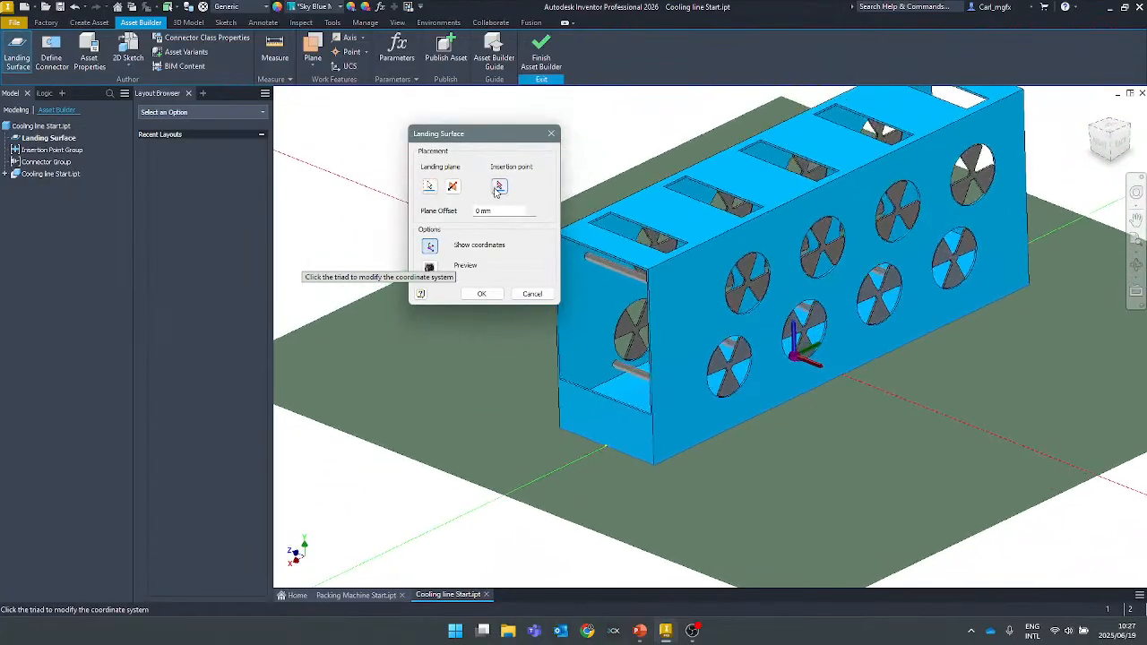
left_click(607, 446)
scroll(627, 444, "up", 5)
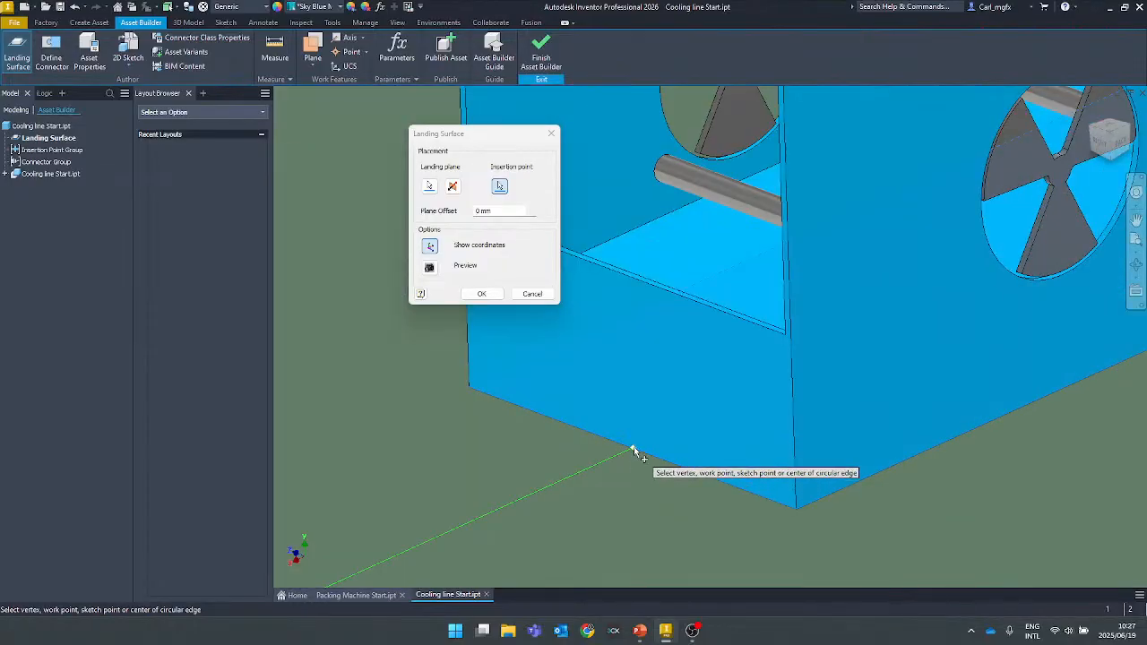
scroll(582, 363, "down", 6)
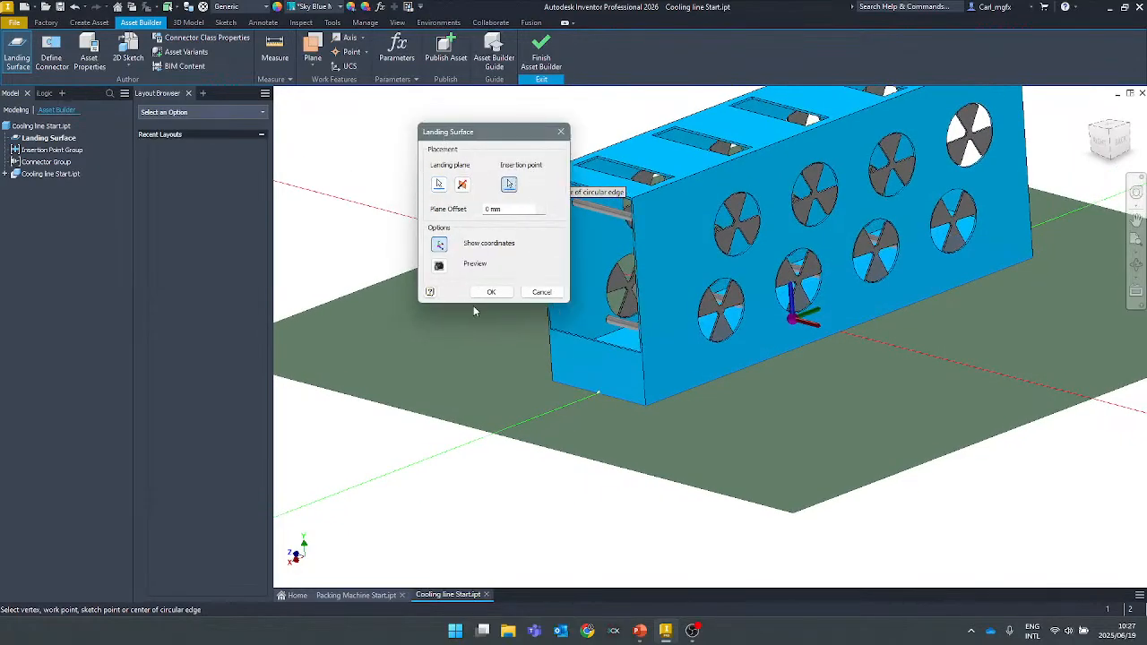
left_click(498, 293)
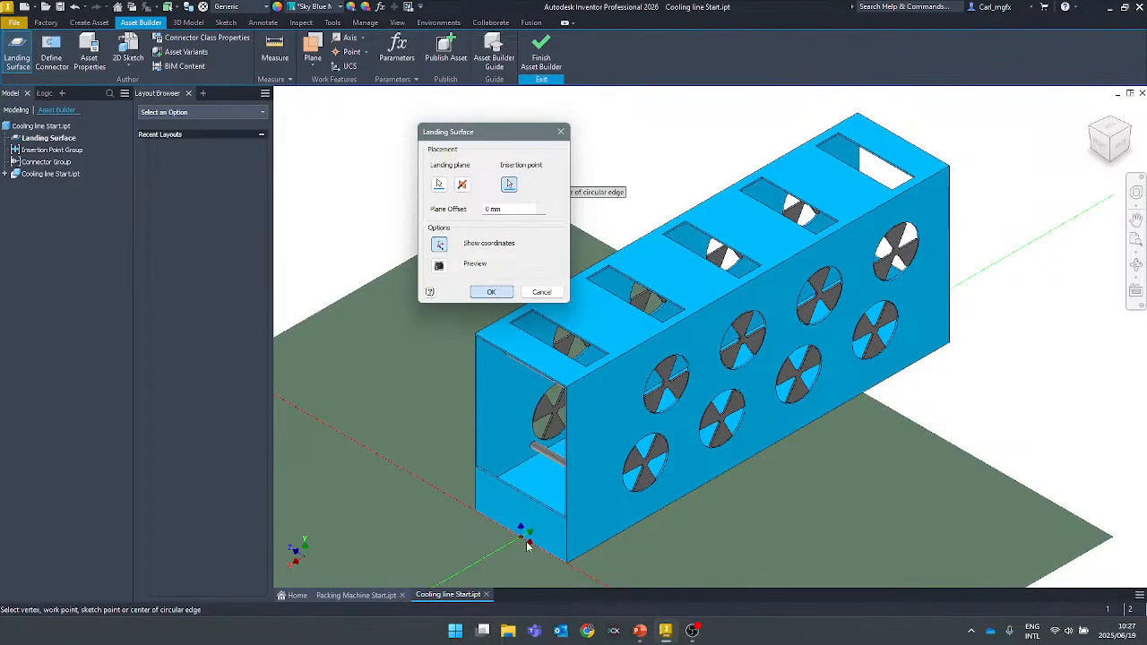
scroll(527, 546, "up", 4)
middle_click_drag(527, 544, 576, 456)
scroll(554, 491, "down", 5)
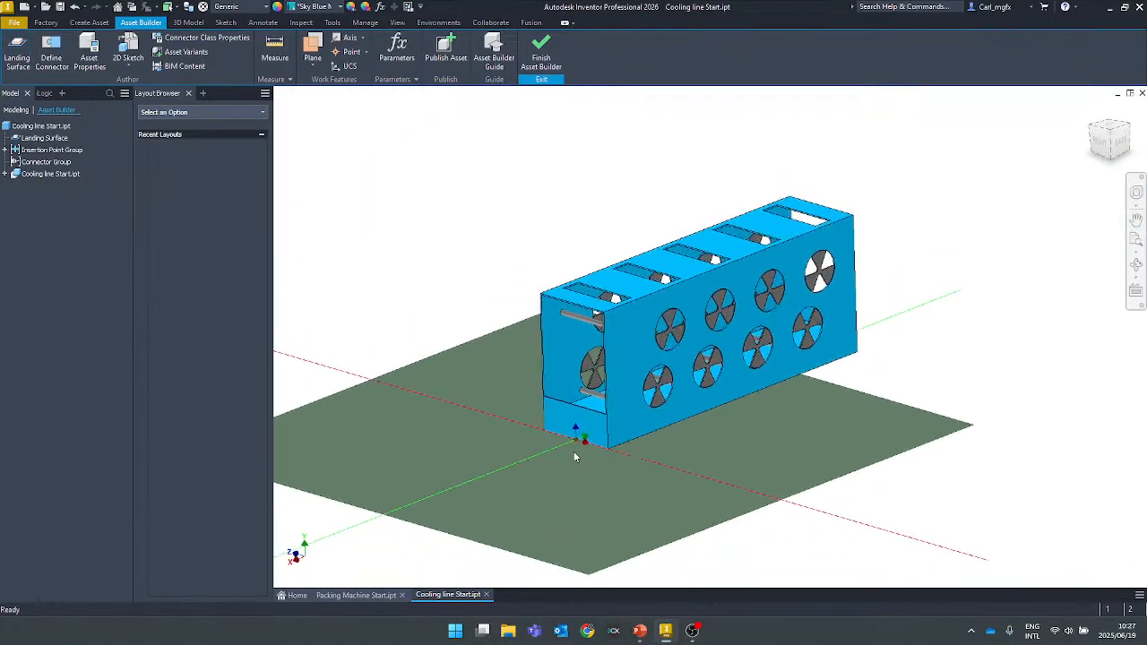
Start a connector and place its contact point at the midpoint of the conveyor floor edge at the open end with the insertion point.
left_click(47, 50)
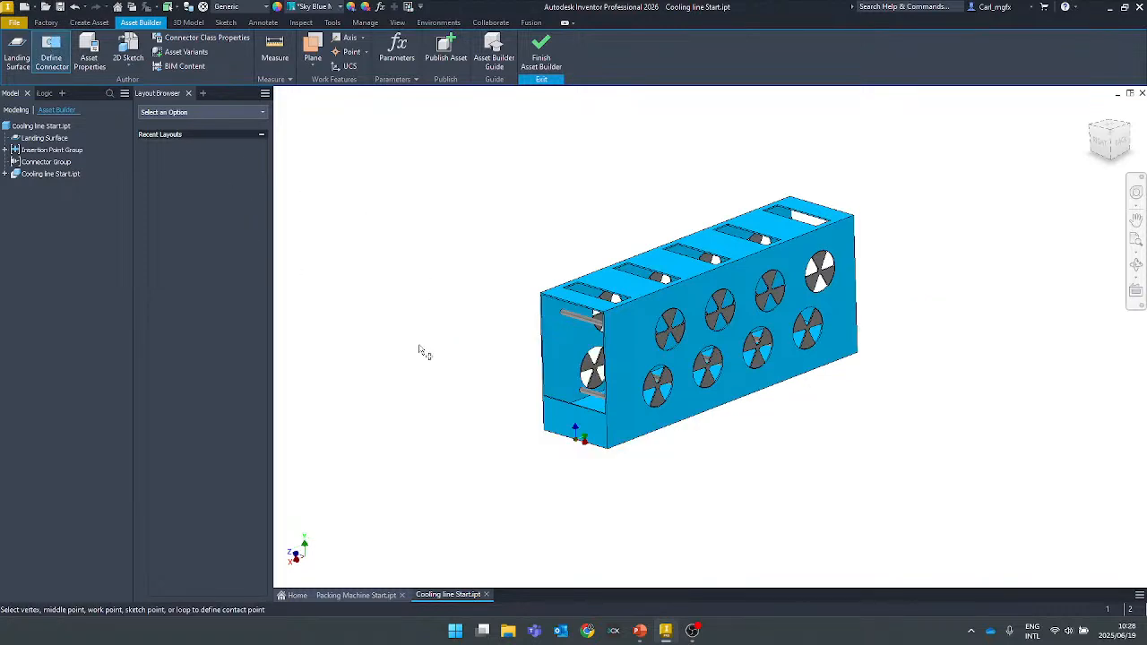
scroll(570, 401, "up", 5)
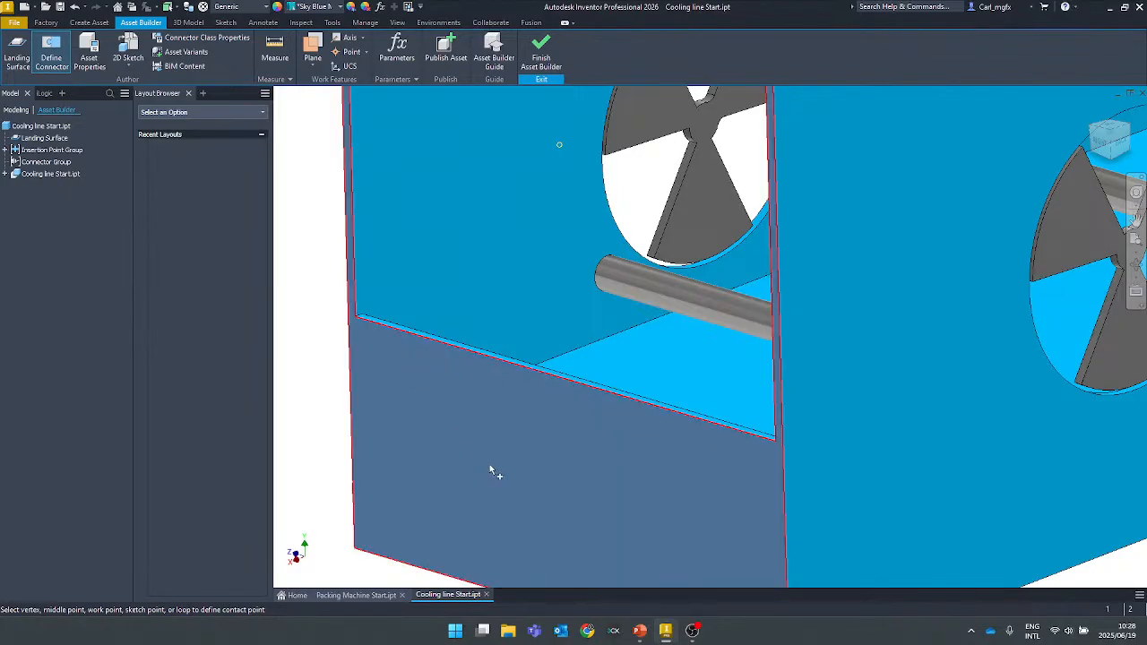
middle_click_drag(489, 465, 496, 446, "shift")
middle_click_drag(570, 378, 604, 343, "shift")
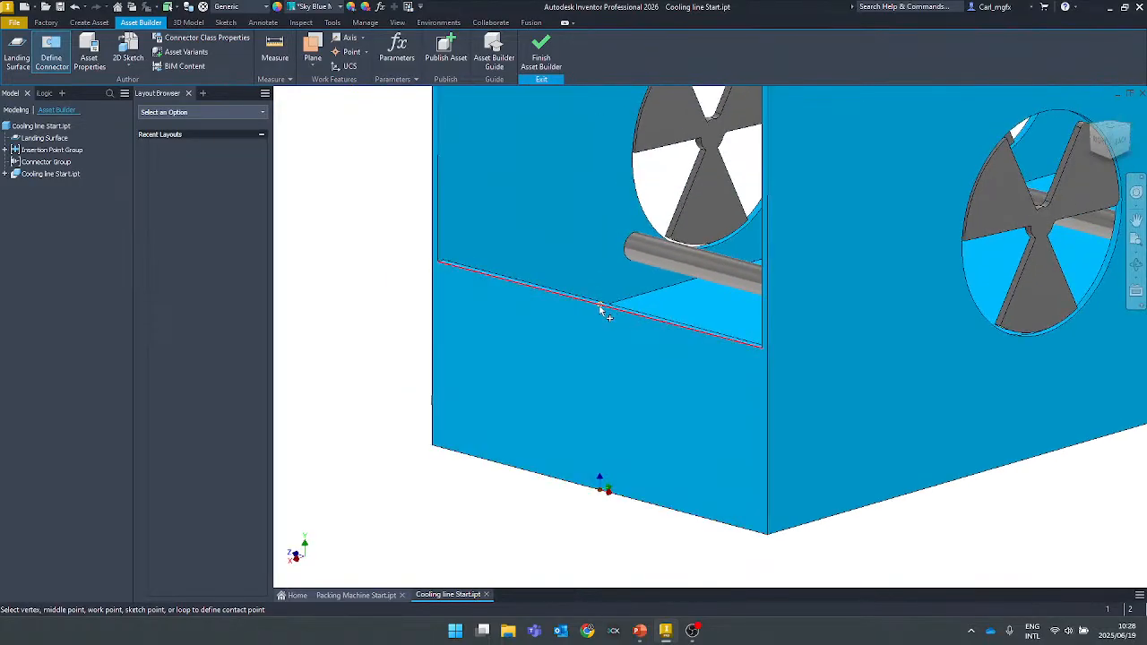
middle_click_drag(547, 328, 695, 310, "shift")
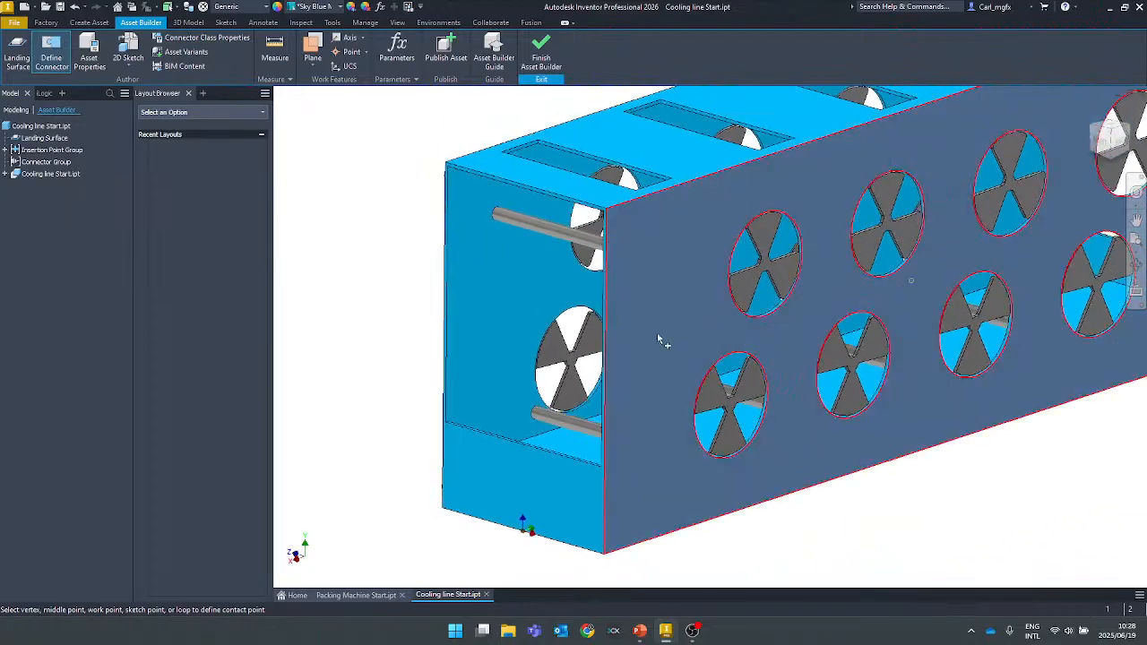
left_click(525, 451)
scroll(524, 448, "up", 4)
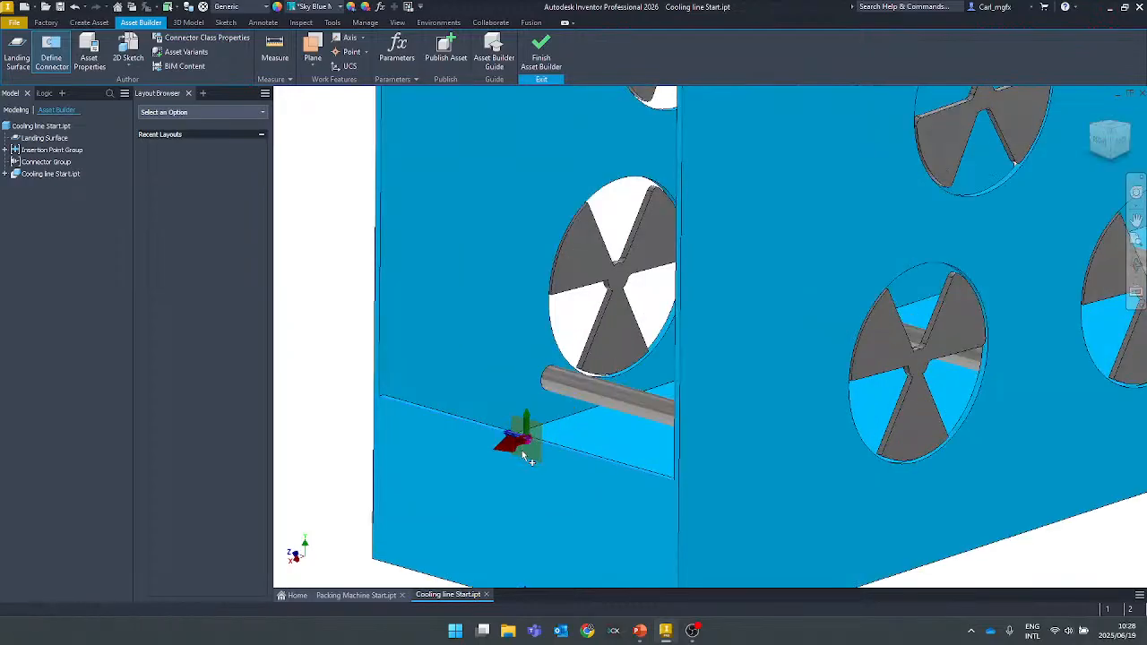
Examine the connector's triad directions and set its up direction using the conveyor floor face.
scroll(524, 443, "down", 2)
middle_click_drag(524, 441, 550, 376)
scroll(550, 375, "up", 4)
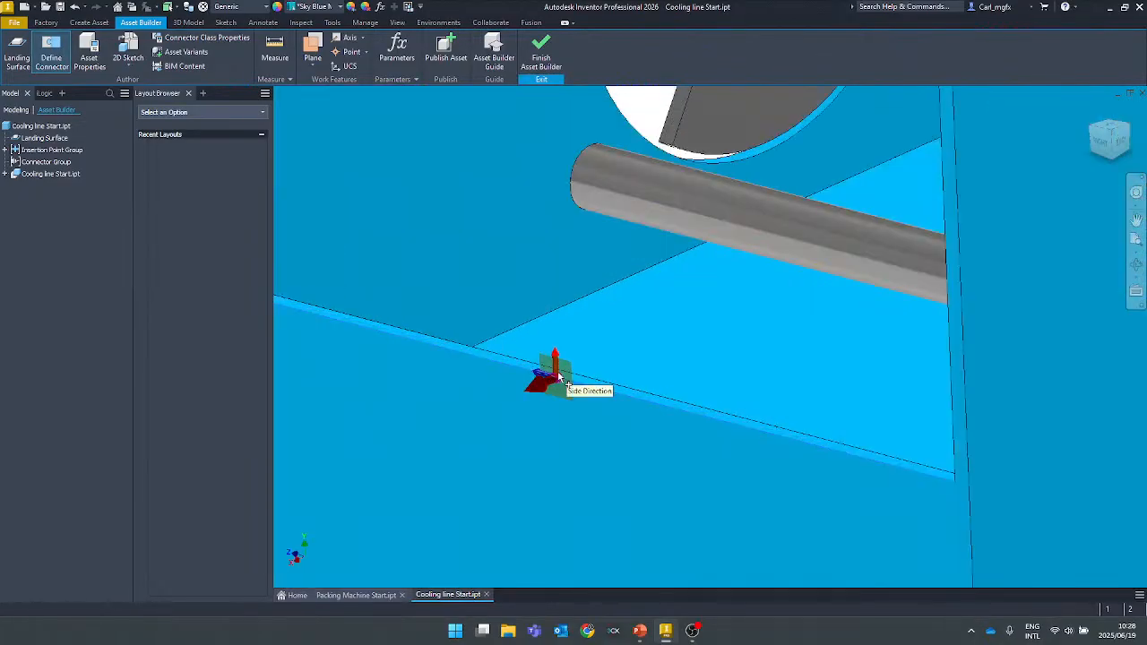
scroll(556, 381, "down", 4)
scroll(557, 381, "up", 3)
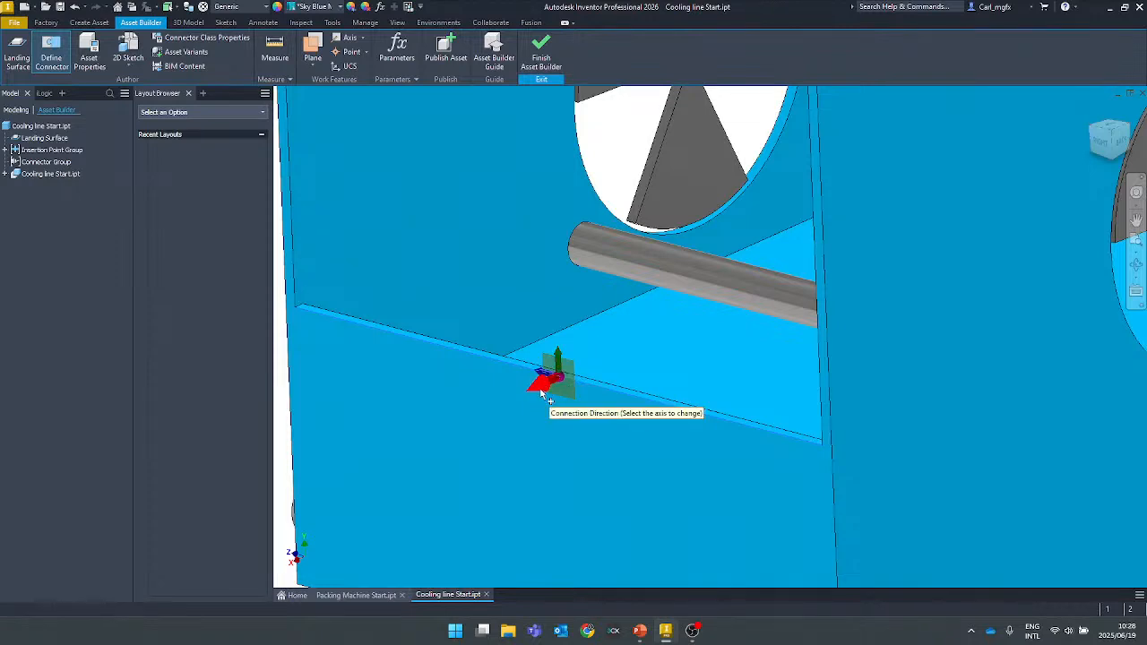
middle_click_drag(541, 394, 562, 386, "shift")
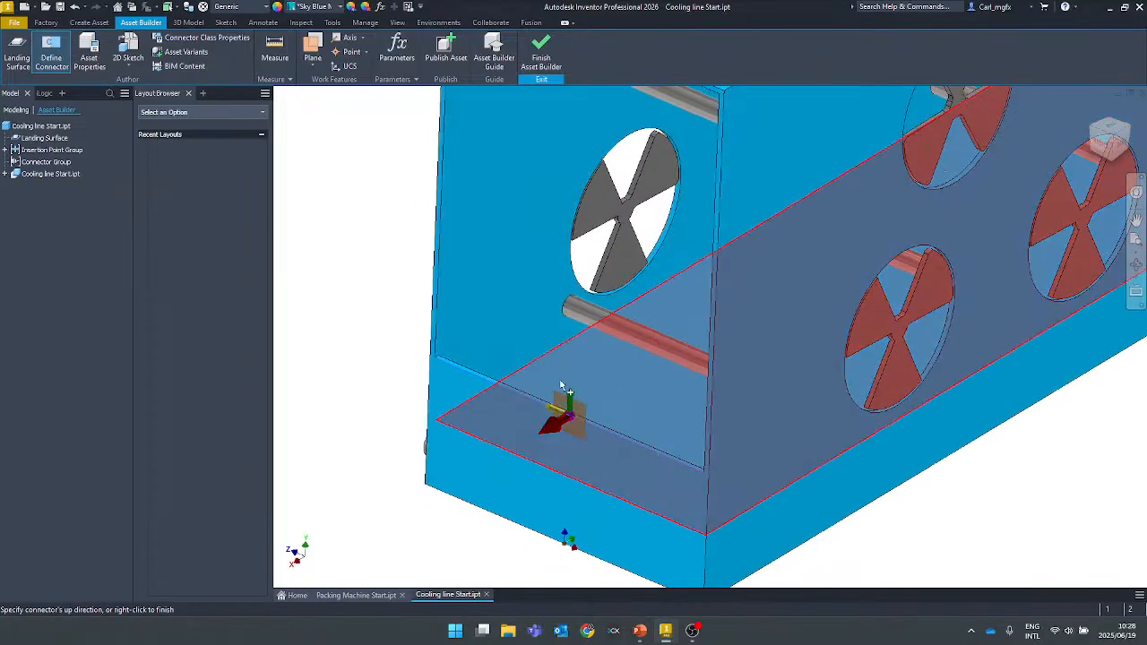
left_click(627, 390)
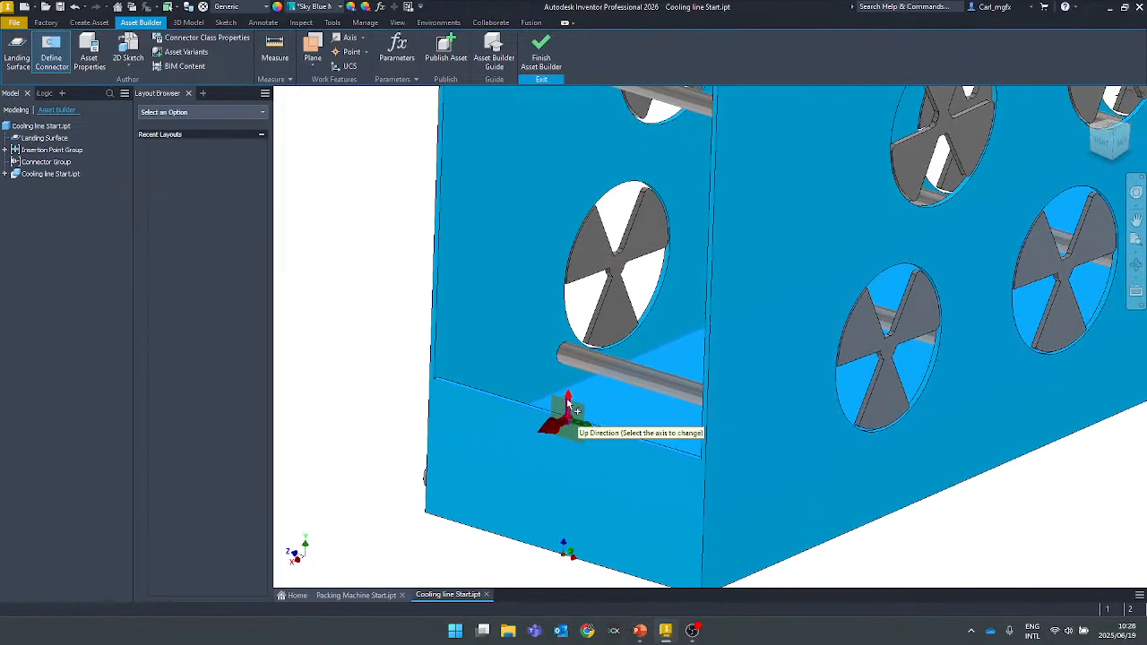
Set the connector's up direction from the cooling line's top face and accept the connector.
mouse_move(573, 406)
middle_mouse_down("shift")
mouse_move(609, 390)
mouse_move(575, 402)
middle_mouse_up("shift")
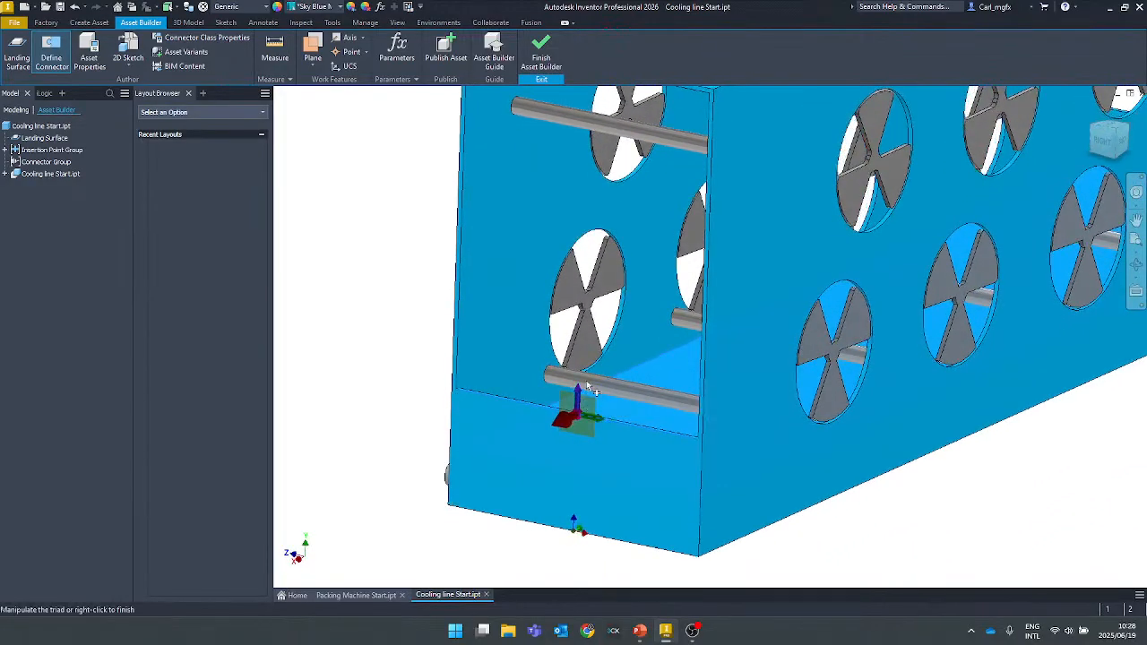
scroll(589, 404, "down", 5)
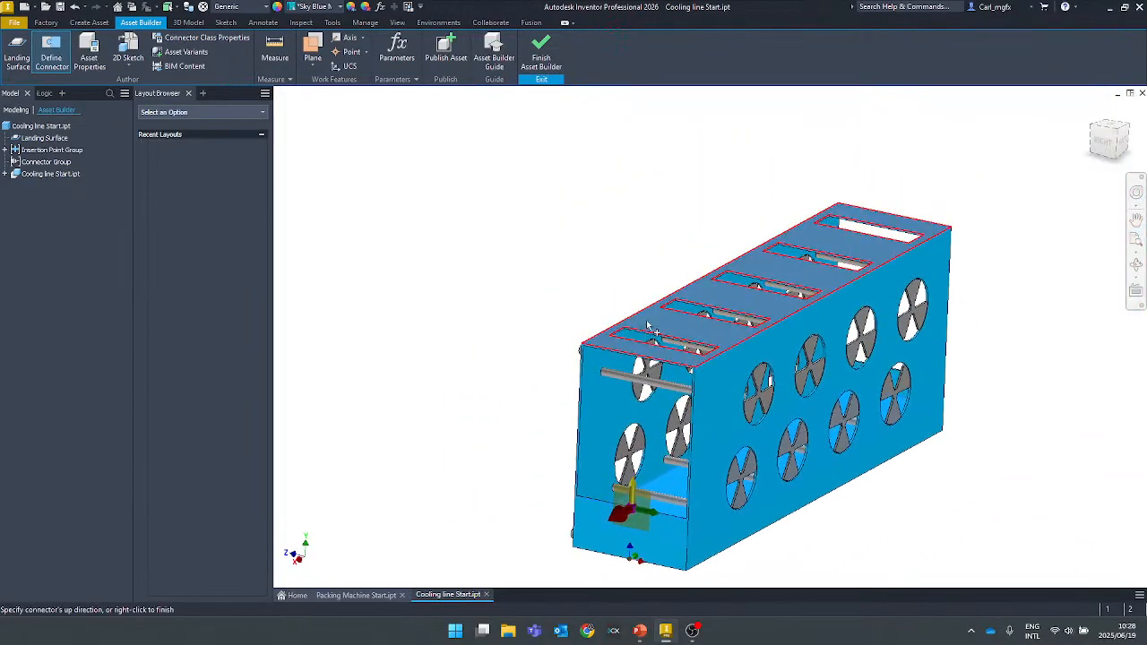
left_click(648, 326)
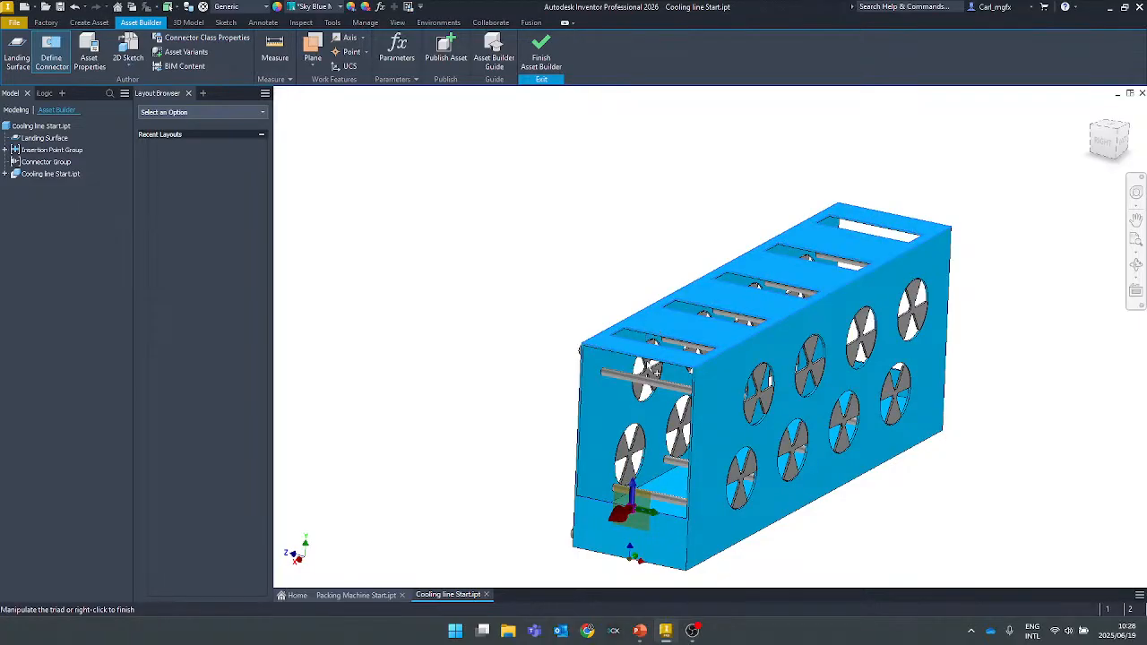
middle_click_drag(653, 333, 652, 273, "shift")
scroll(651, 271, "up", 2)
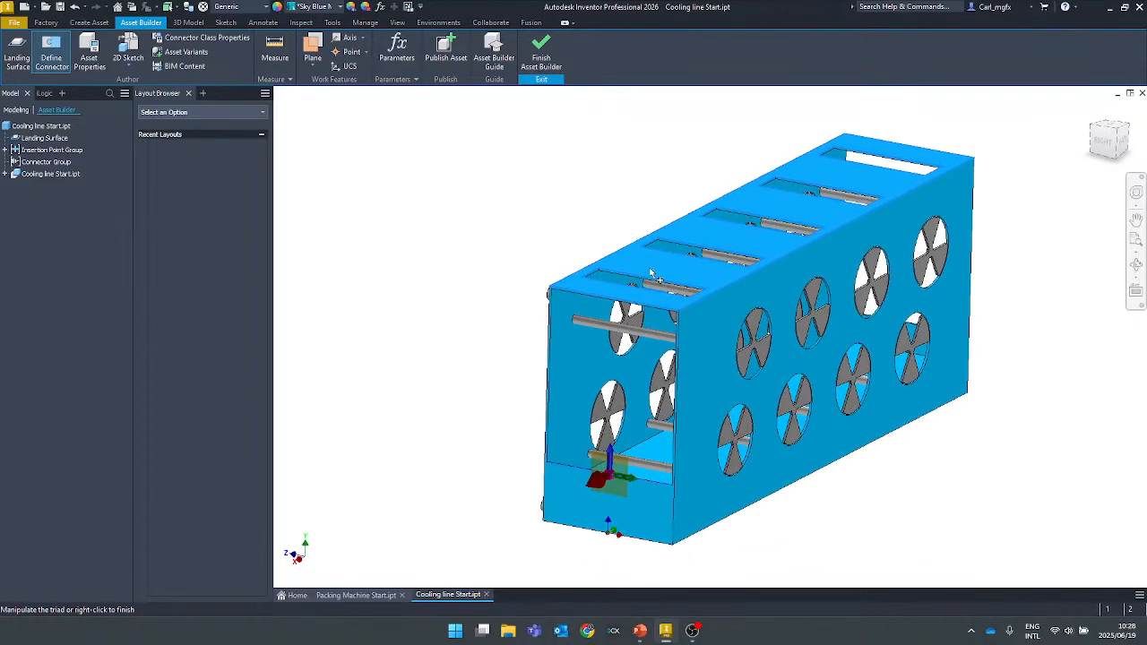
scroll(618, 474, "up", 3)
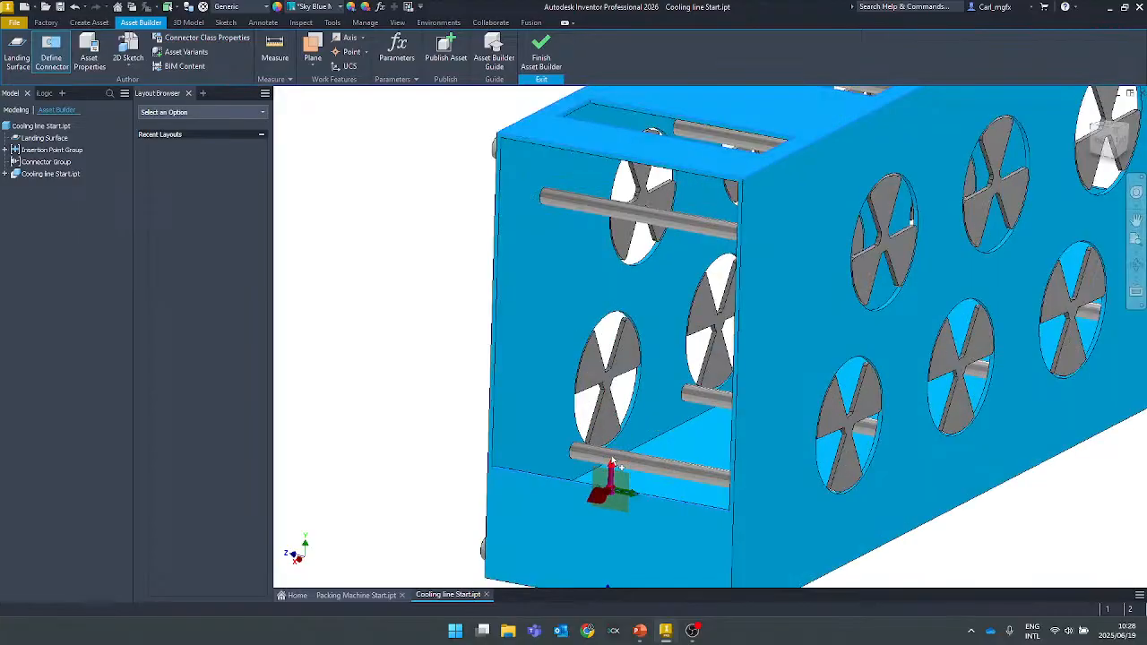
scroll(618, 482, "down", 5)
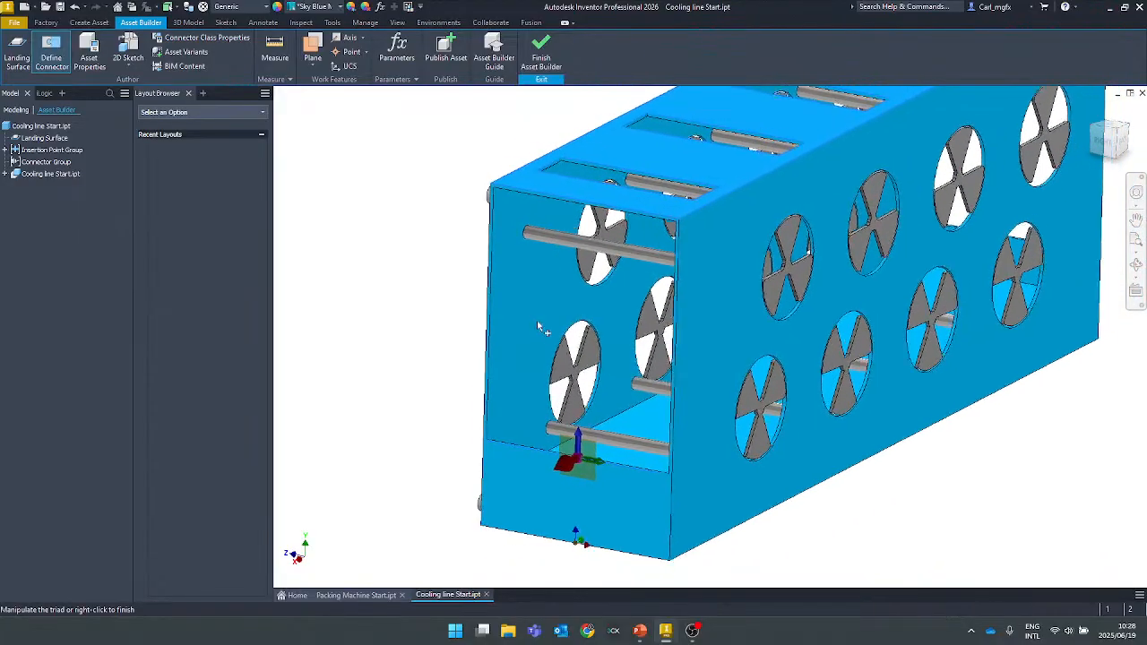
right_click(456, 290)
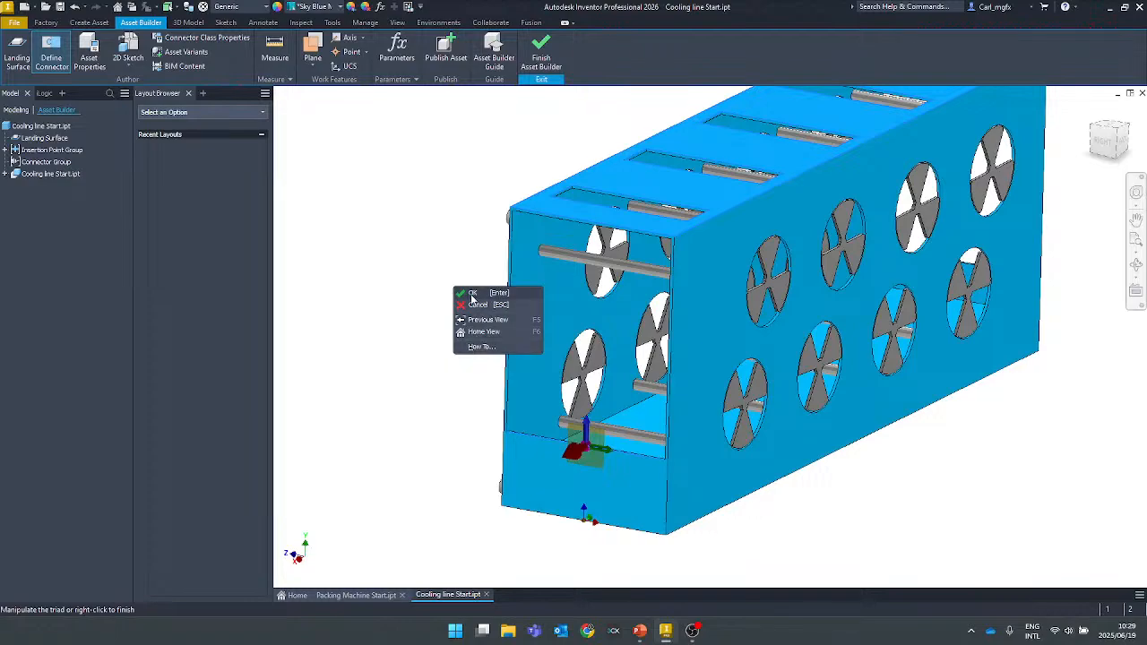
left_click(472, 294)
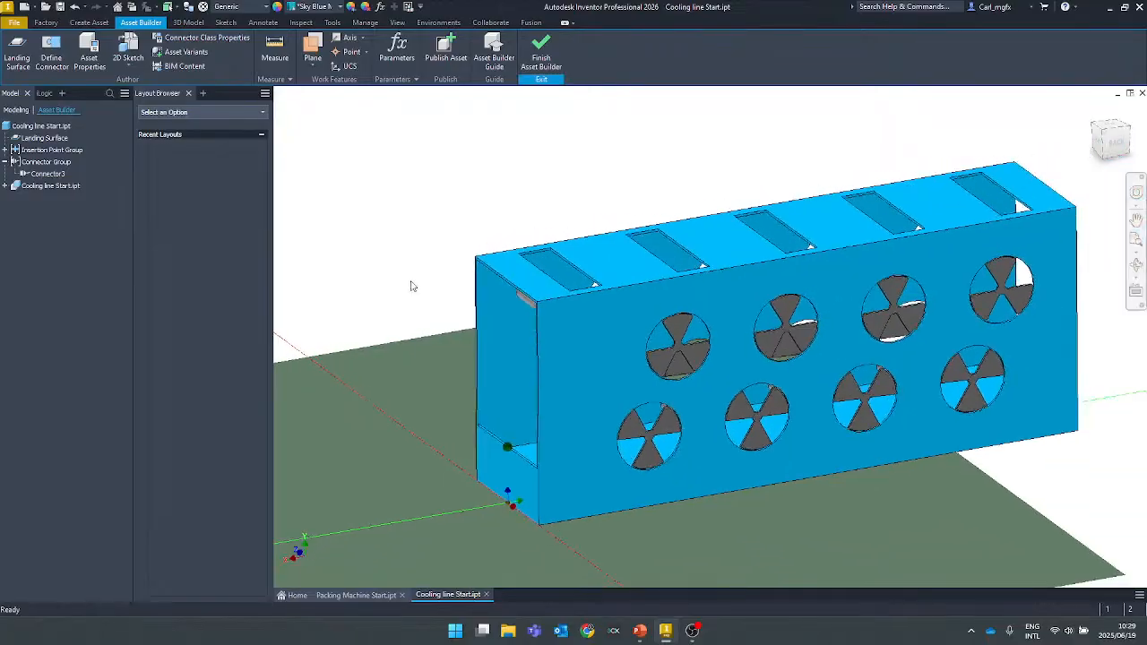
Define a second connector at the midpoint of the opposite end's floor edge, pointing up from the conveyor floor face.
left_click(52, 52)
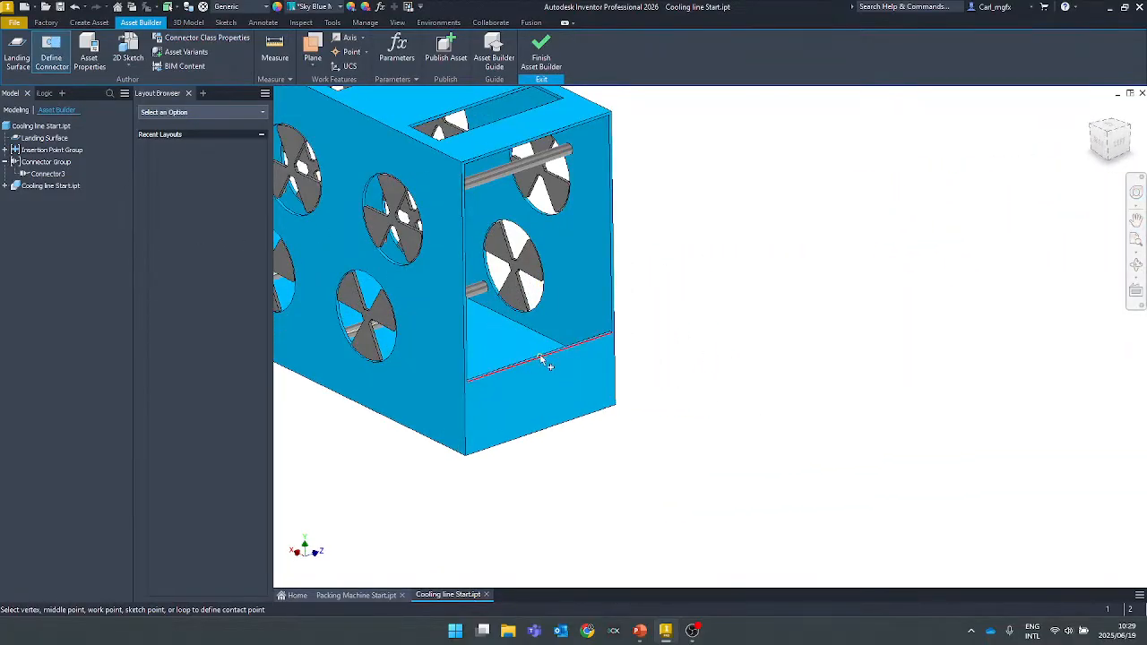
left_click(542, 360)
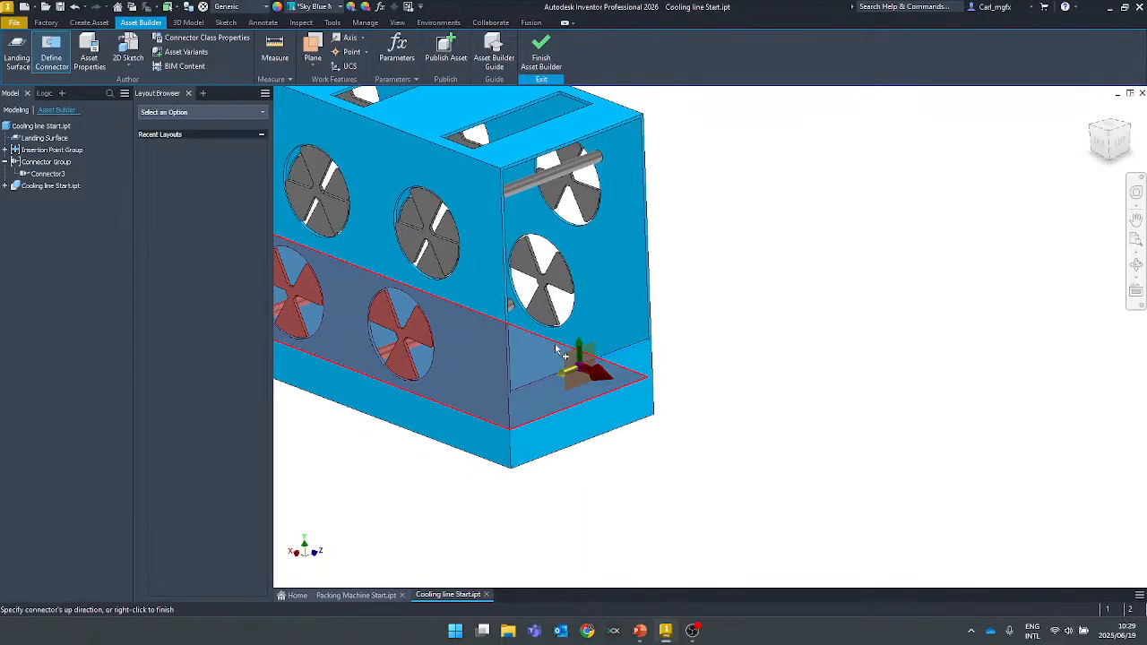
left_click(556, 349)
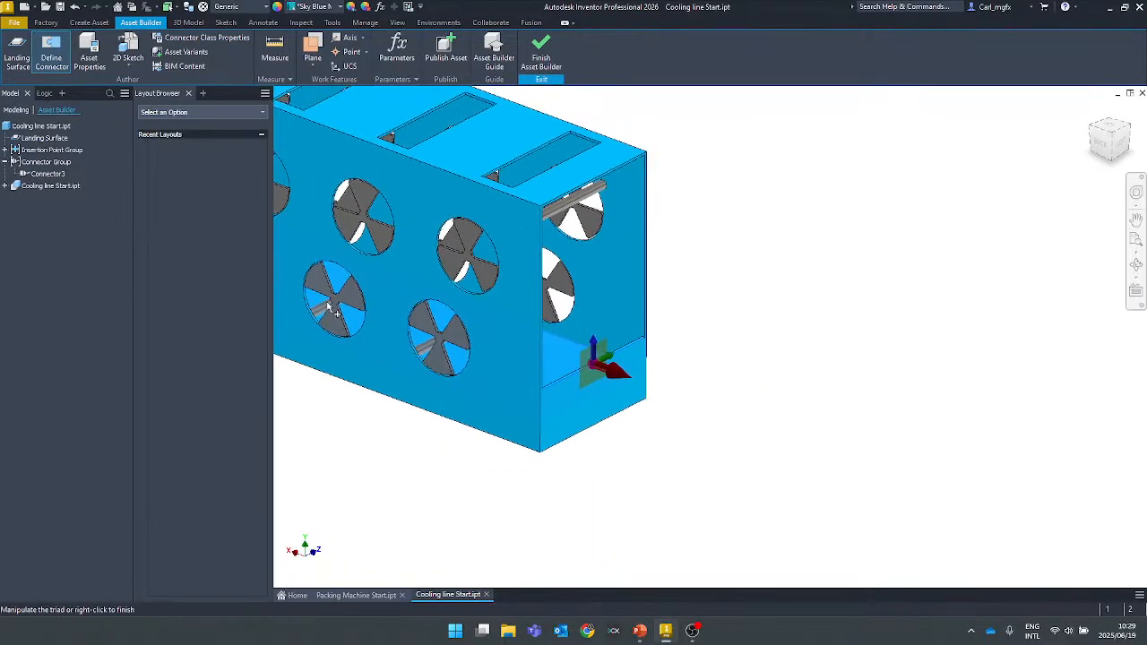
right_click(661, 267)
left_click(689, 270)
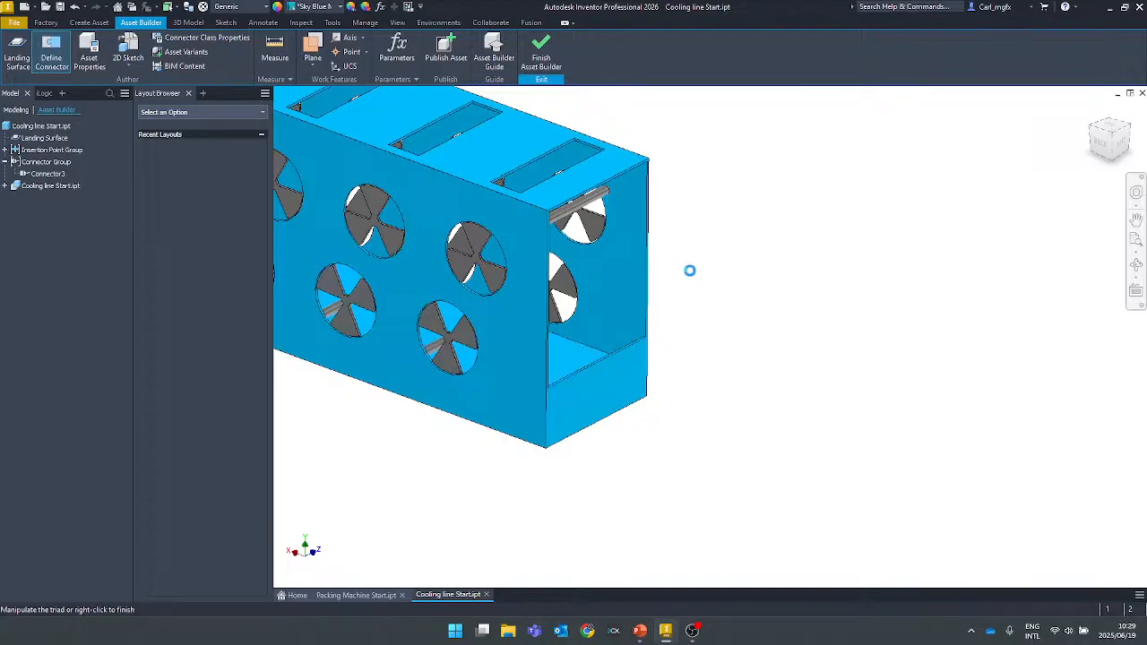
Rename the connector at the insertion point end as Conveyor In.
left_click(52, 177)
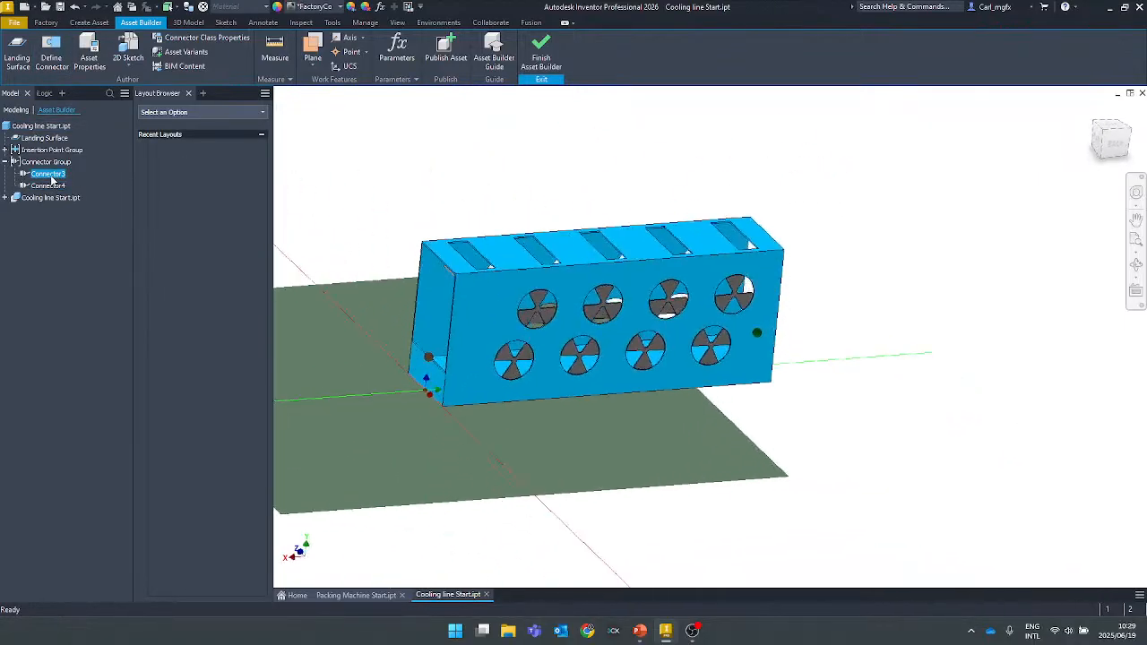
left_click(53, 179)
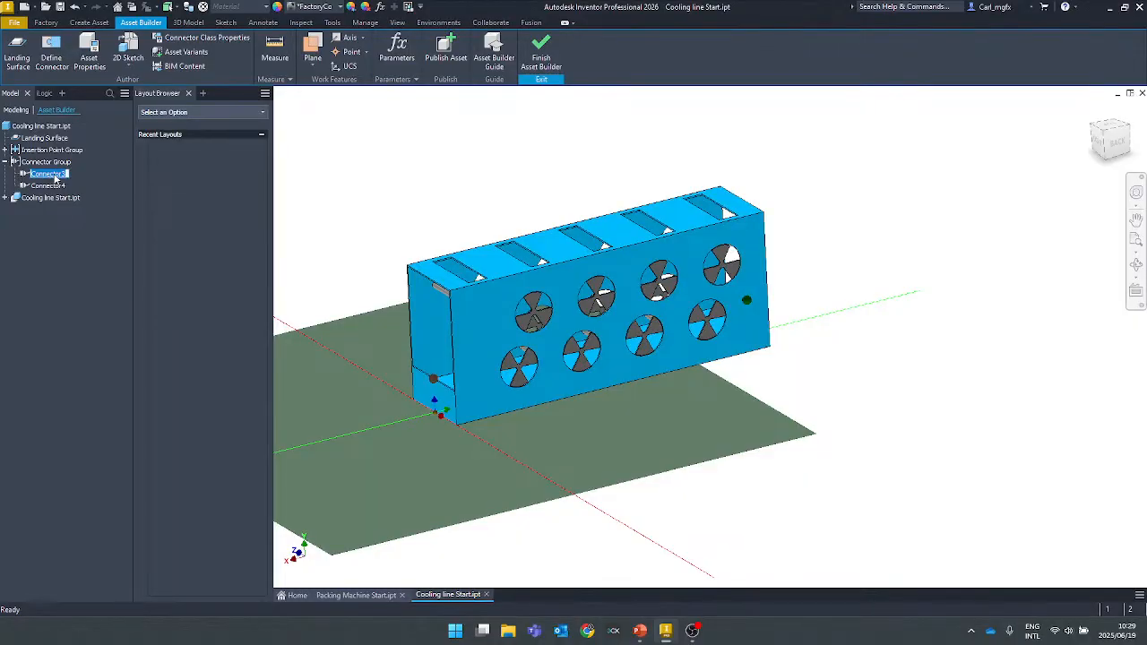
type("Conveyor In")
Rename the connector at the opposite end as Conveyor Out and select Conveyor In to check its location.
left_click(59, 186)
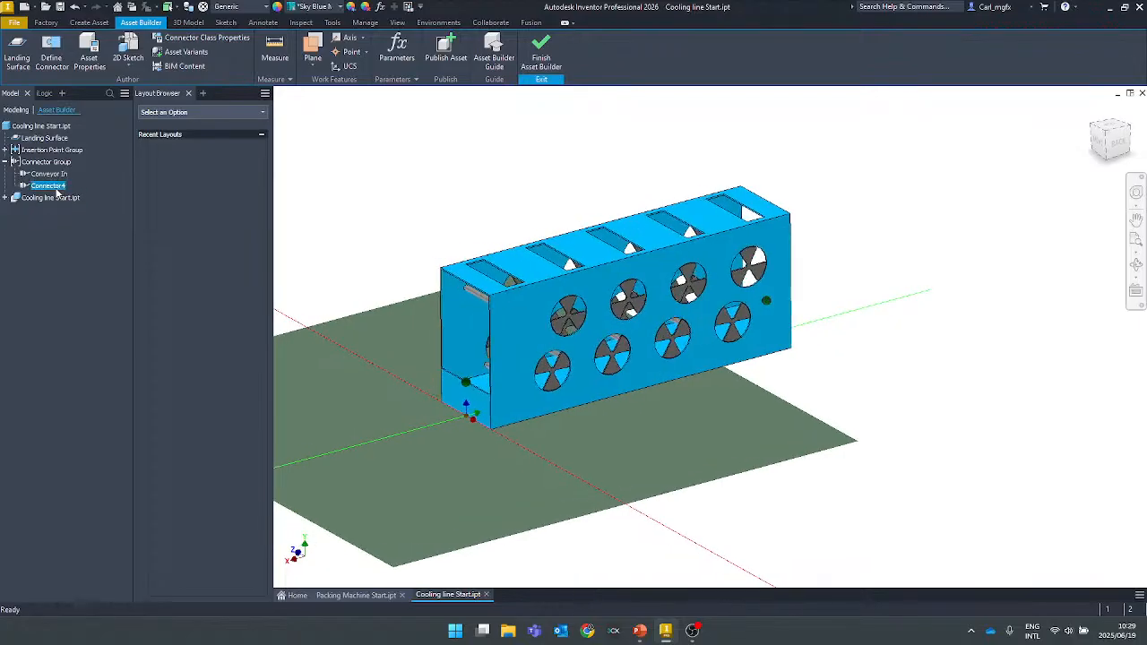
left_click(60, 187)
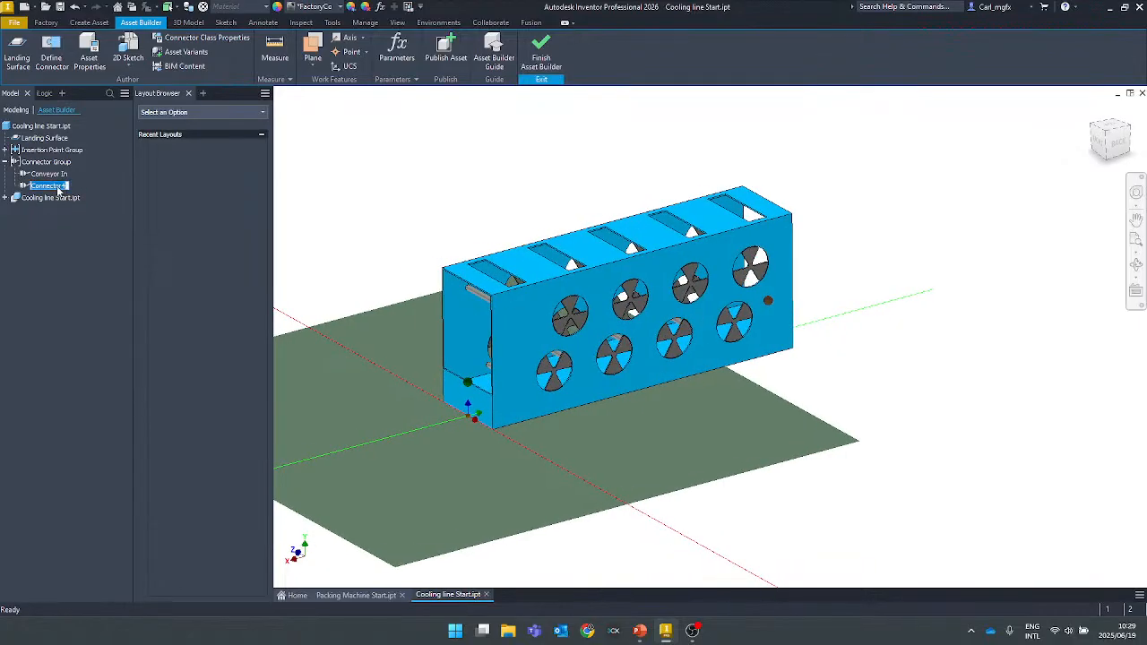
type("Co")
left_click(51, 184)
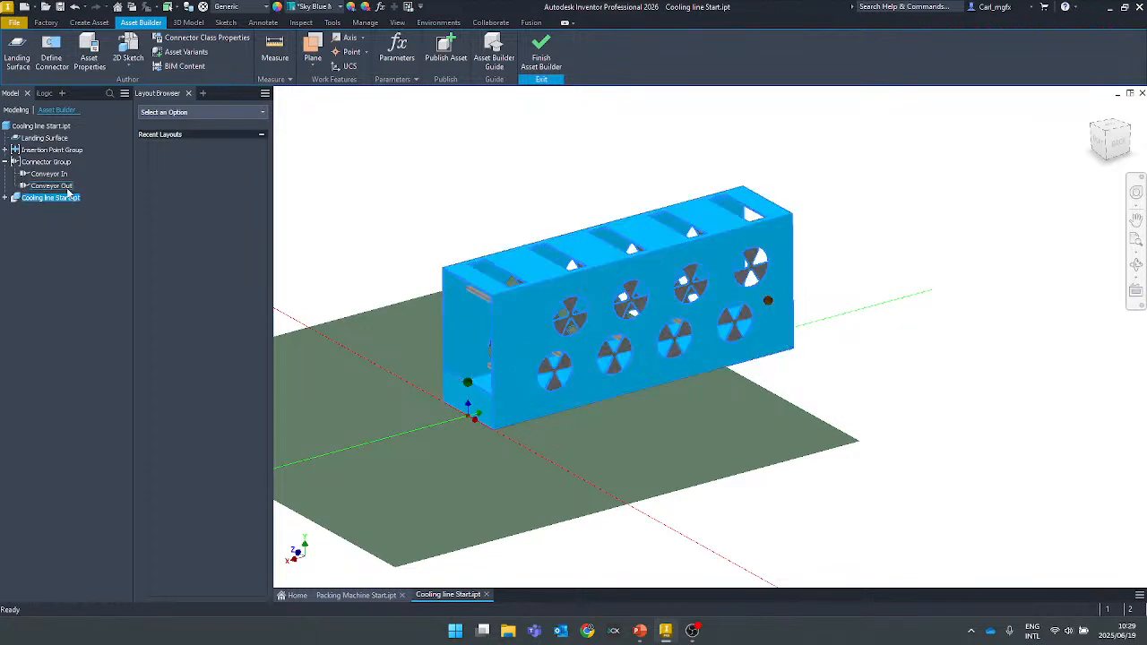
left_click(48, 173)
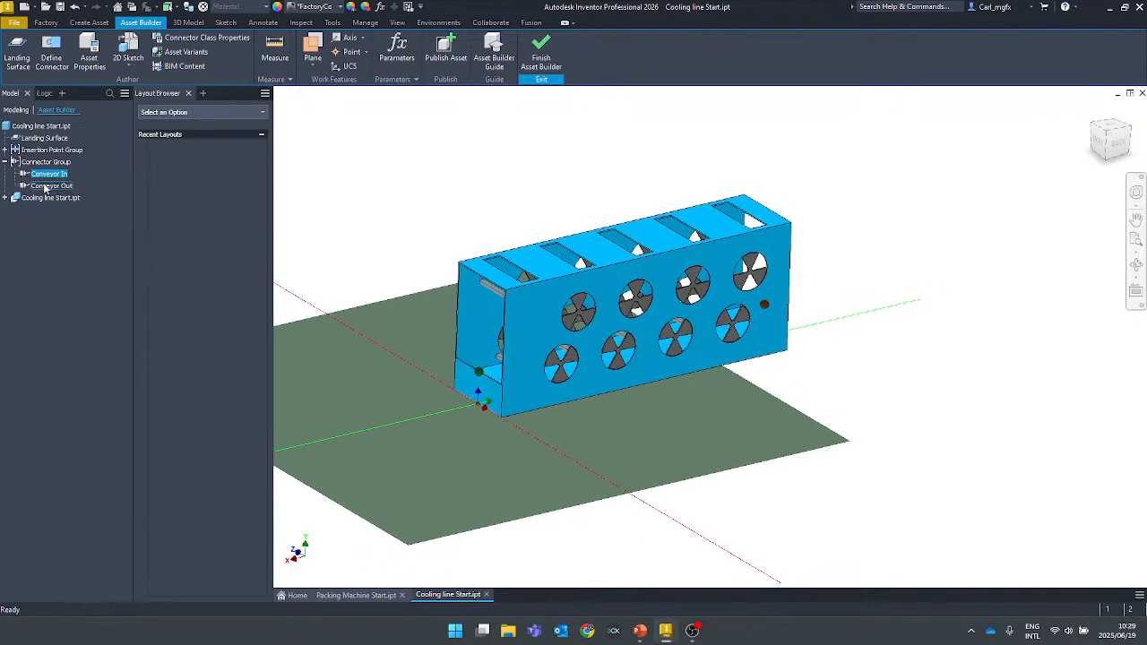
Open the connector class properties, choose the Conveyor system class and select normal as the family_type value.
left_click(111, 181)
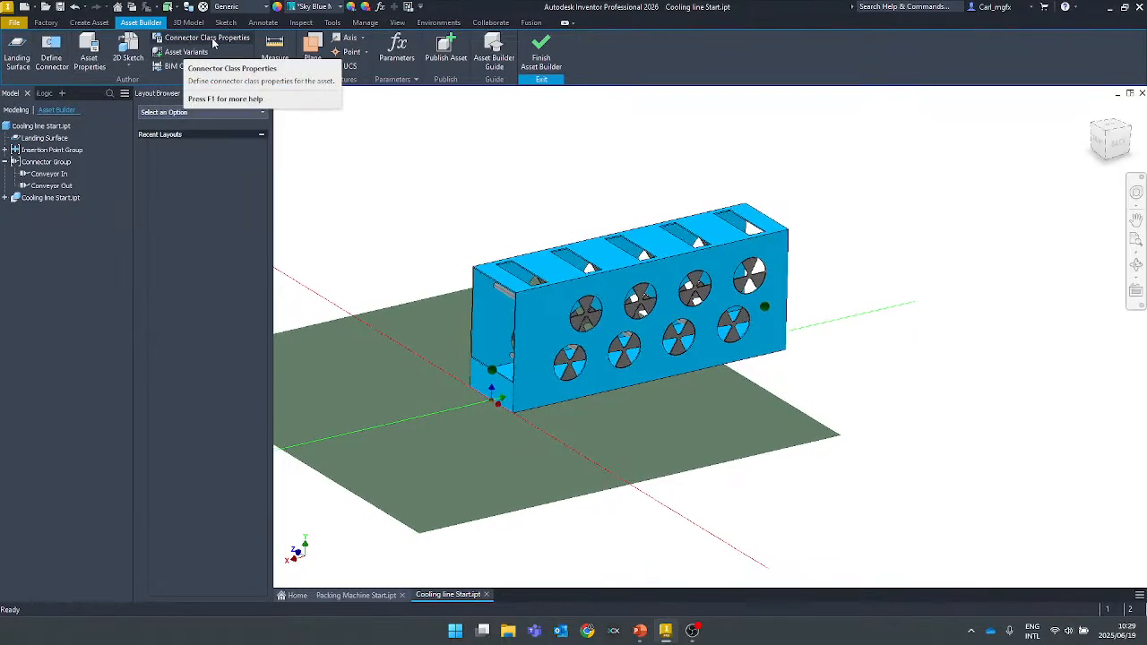
left_click(206, 37)
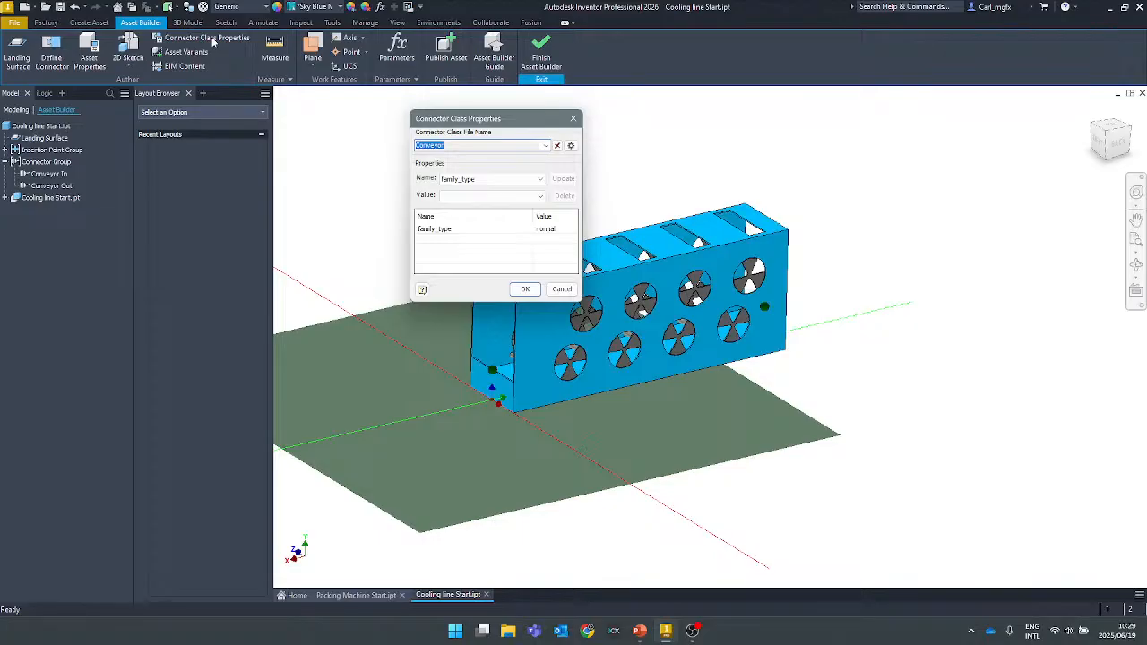
left_click_drag(465, 124, 443, 114)
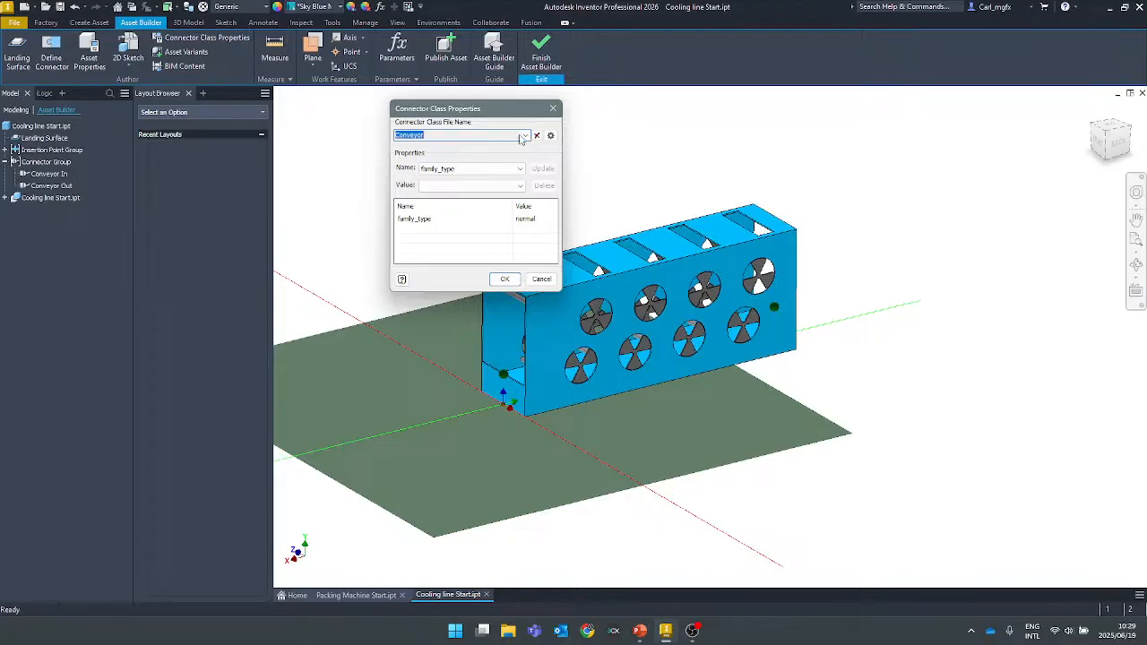
left_click(524, 136)
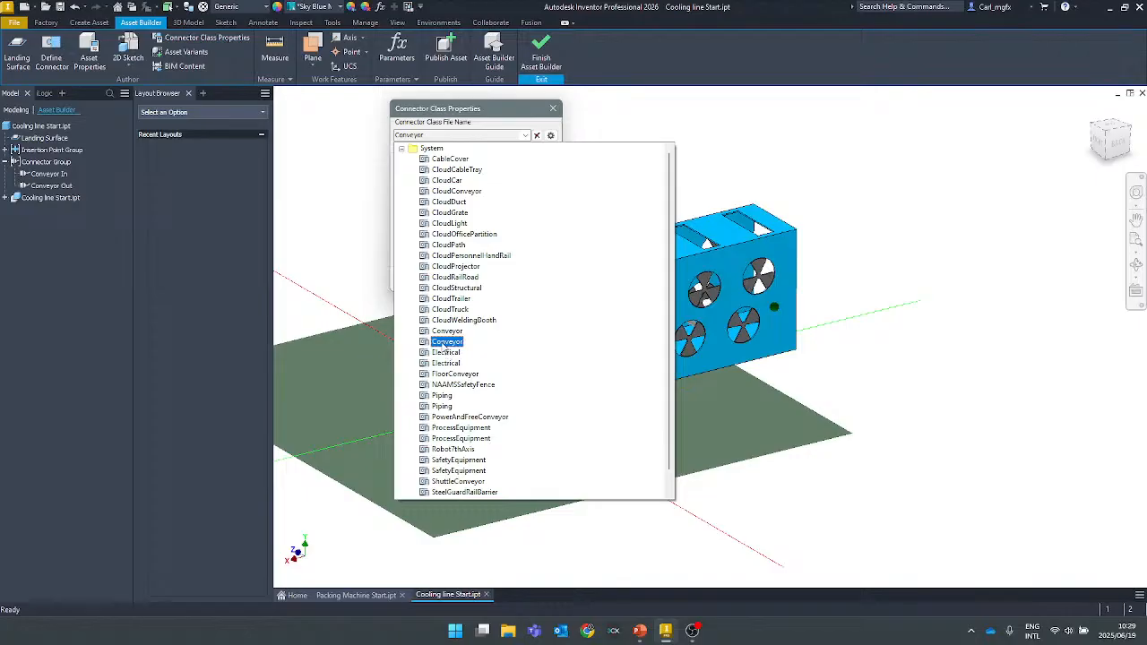
left_click(445, 343)
left_click(519, 168)
left_click(517, 177)
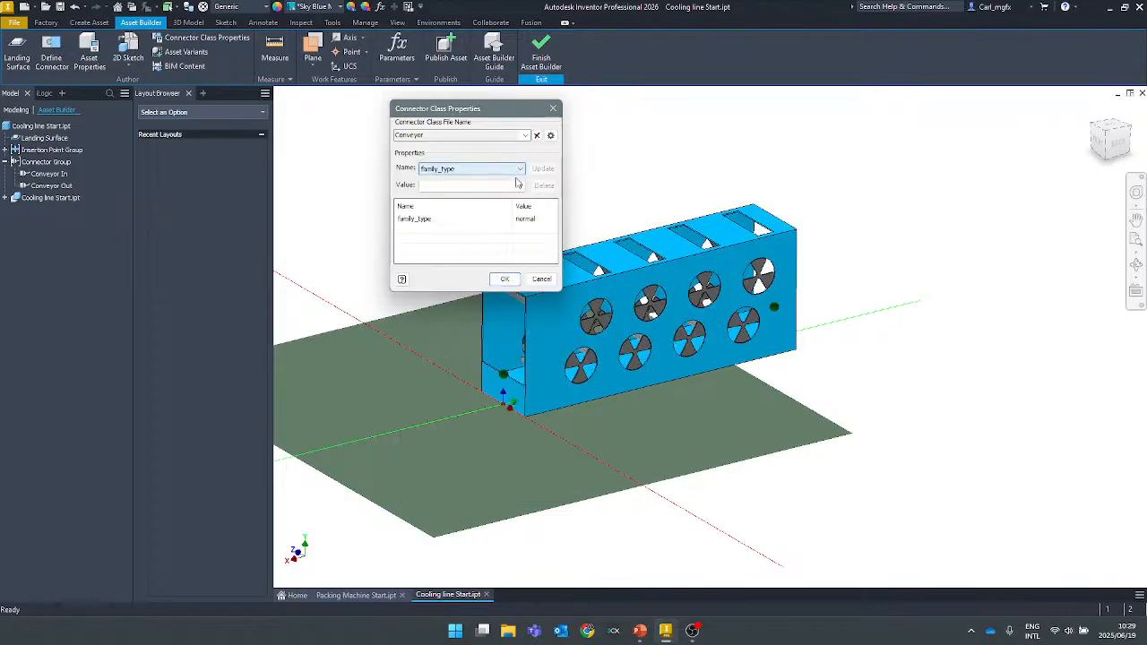
left_click(518, 184)
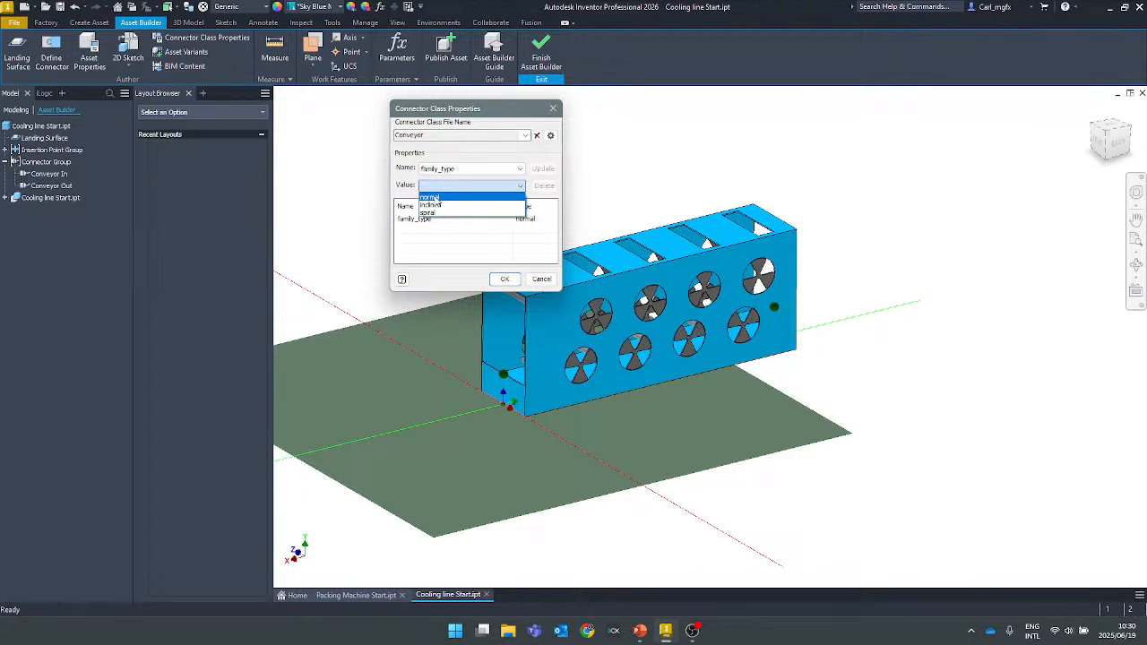
left_click(432, 196)
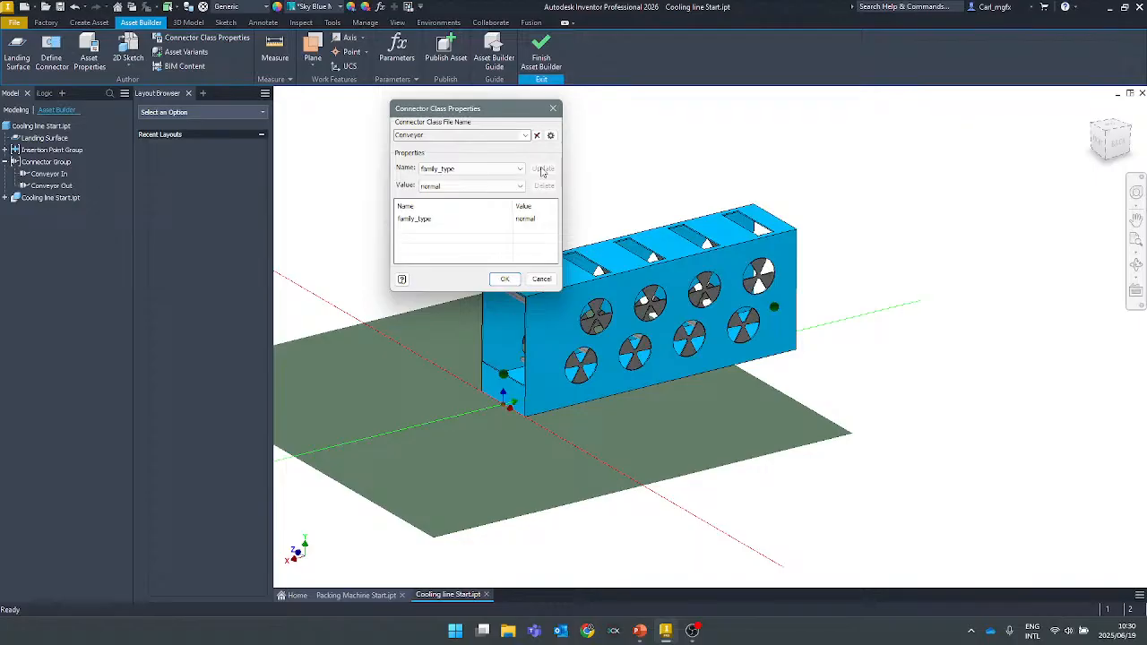
Delete the existing family_type property, add it again with the value normal and accept the connector class properties.
left_click(424, 222)
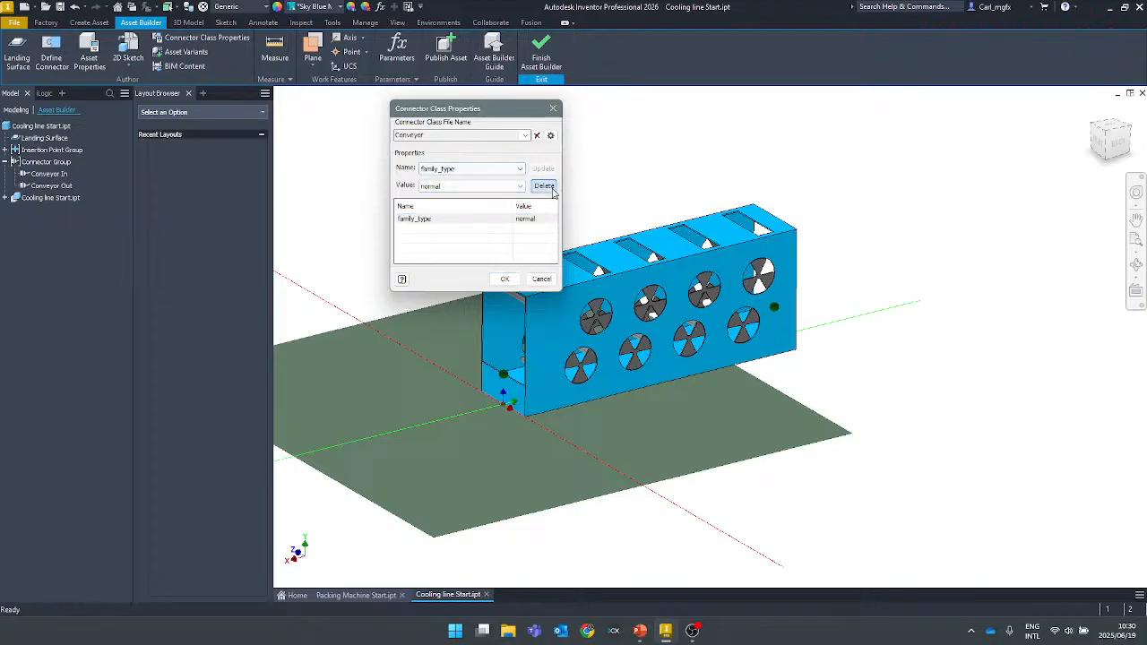
left_click(544, 186)
left_click(471, 185)
left_click(458, 197)
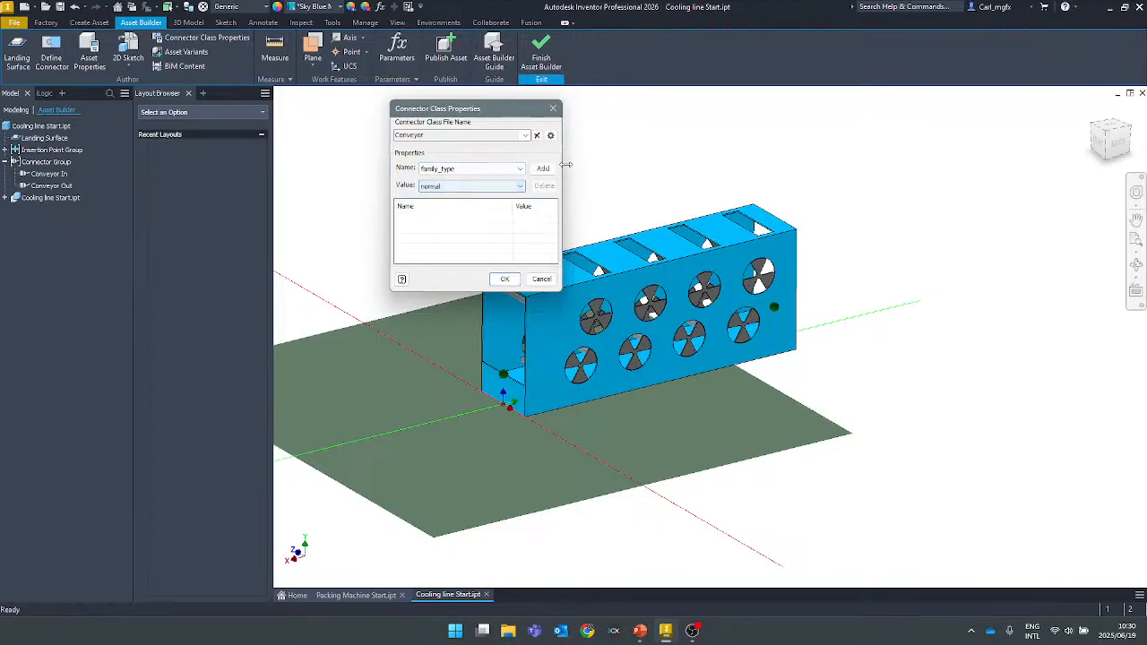
left_click(539, 169)
left_click(445, 220)
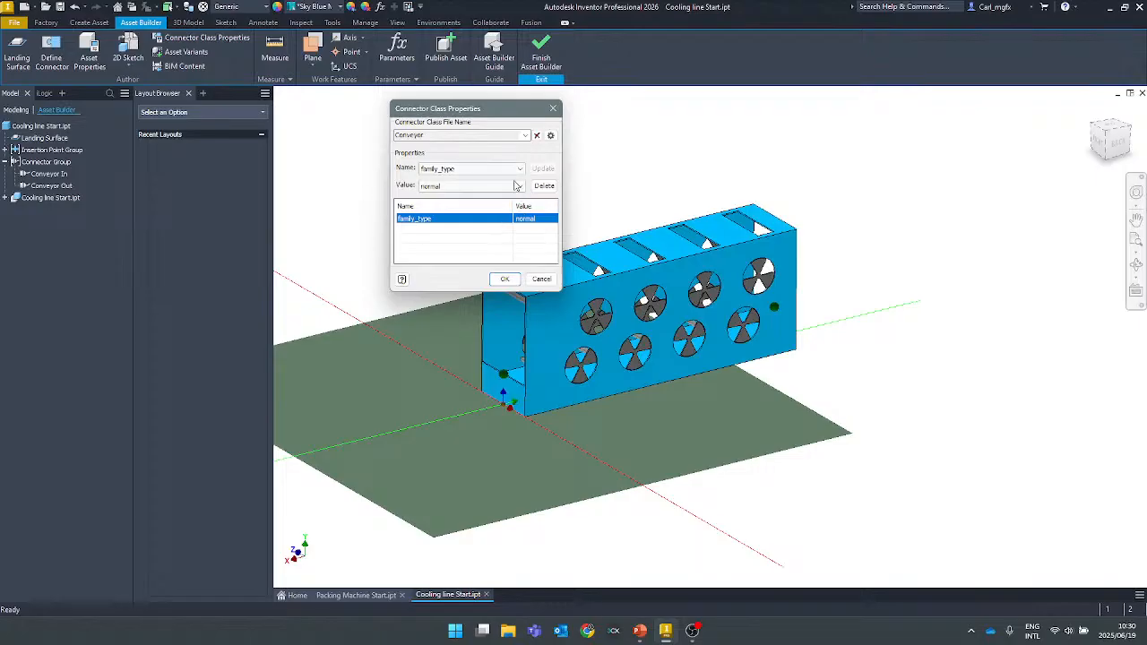
left_click(505, 279)
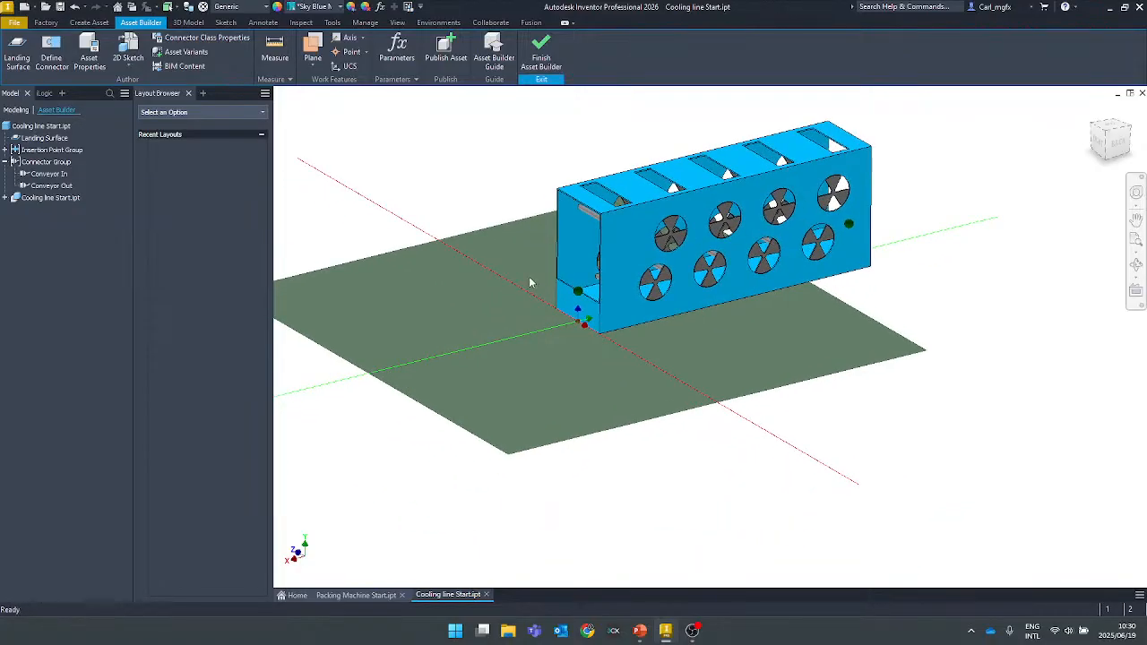
Examine the connector and insertion point locations at the open end of the cooling line.
middle_click_drag(528, 283, 588, 302, "shift")
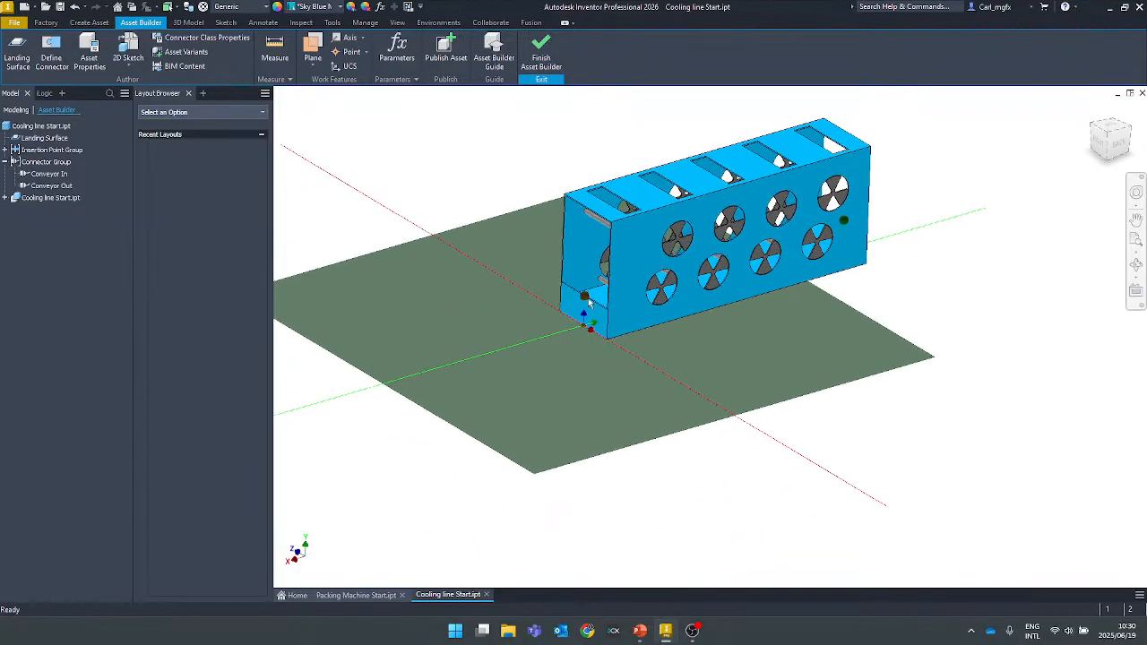
scroll(584, 300, "down", 1)
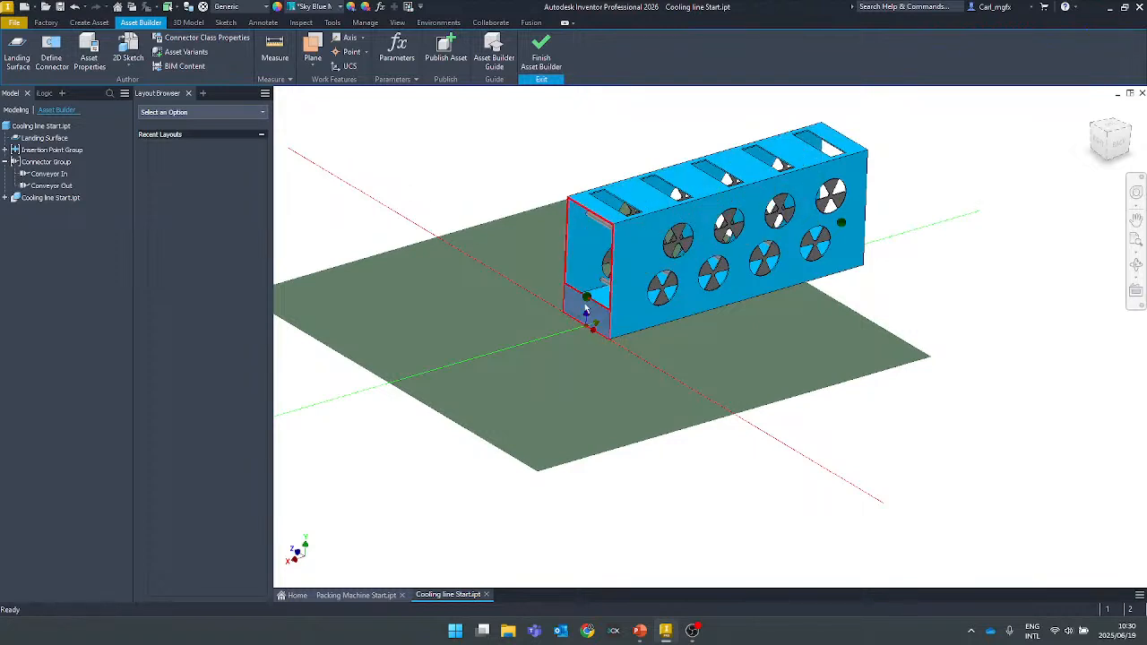
scroll(589, 292, "up", 1)
scroll(590, 291, "up", 1)
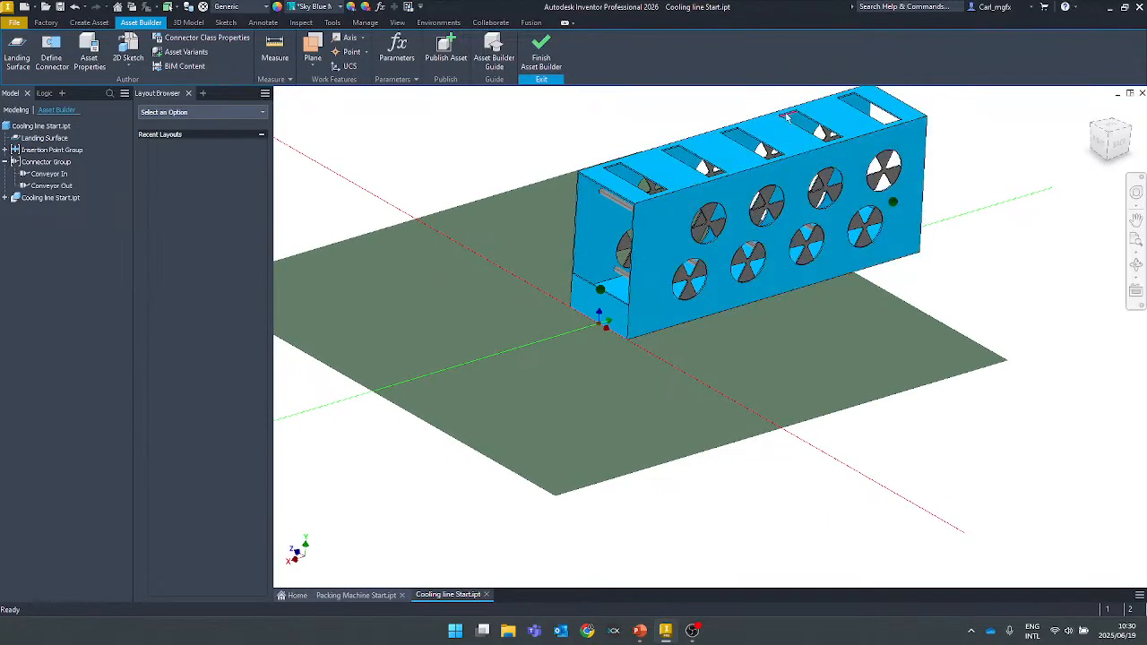
middle_click_drag(631, 242, 638, 240, "shift")
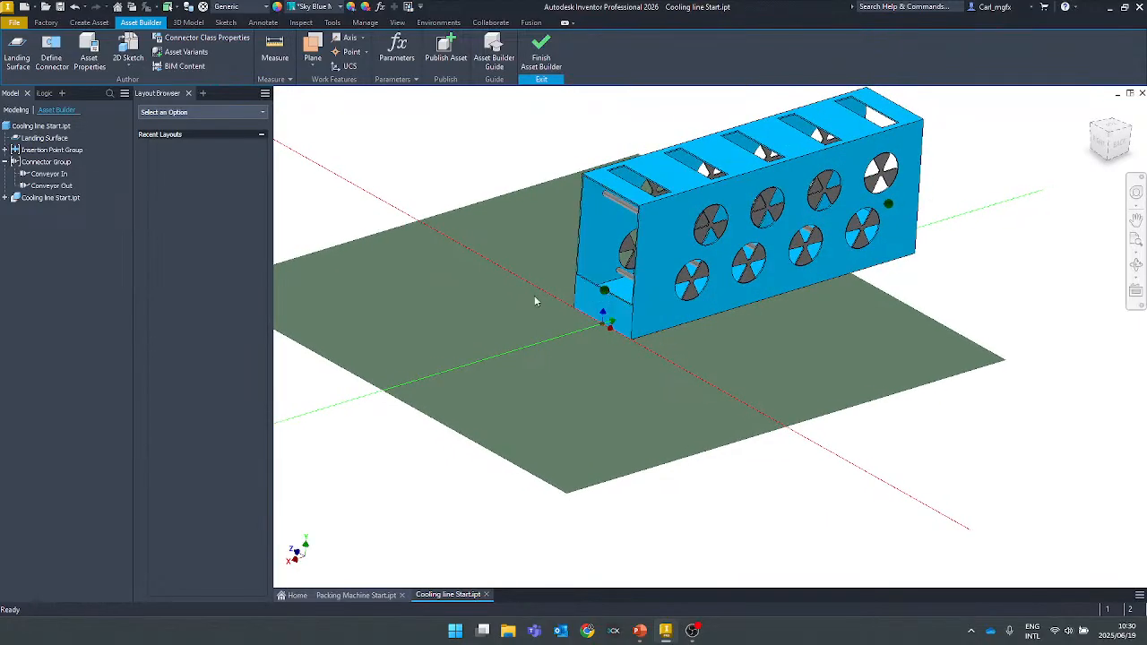
scroll(609, 292, "up", 3)
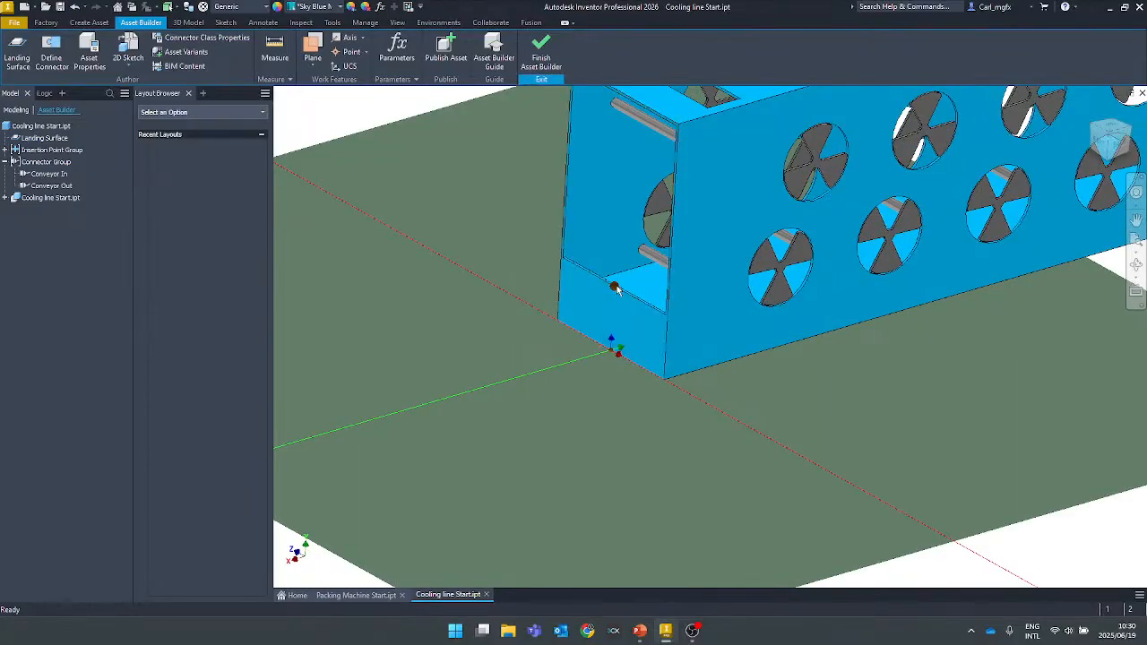
middle_click_drag(614, 288, 625, 293, "shift")
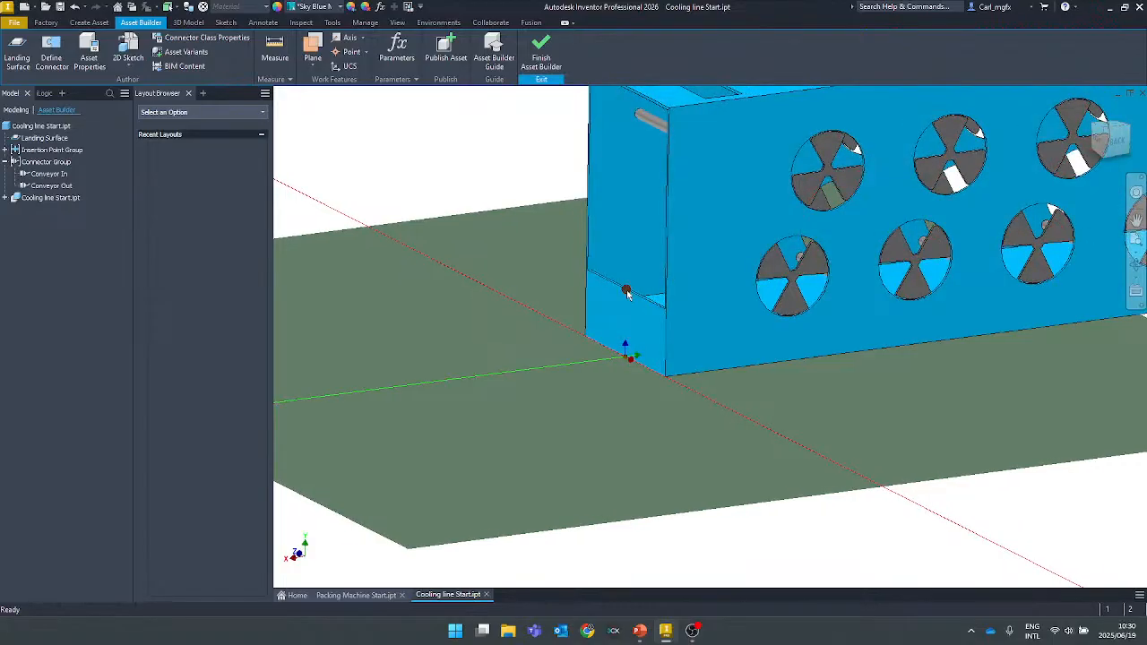
scroll(631, 303, "down", 2)
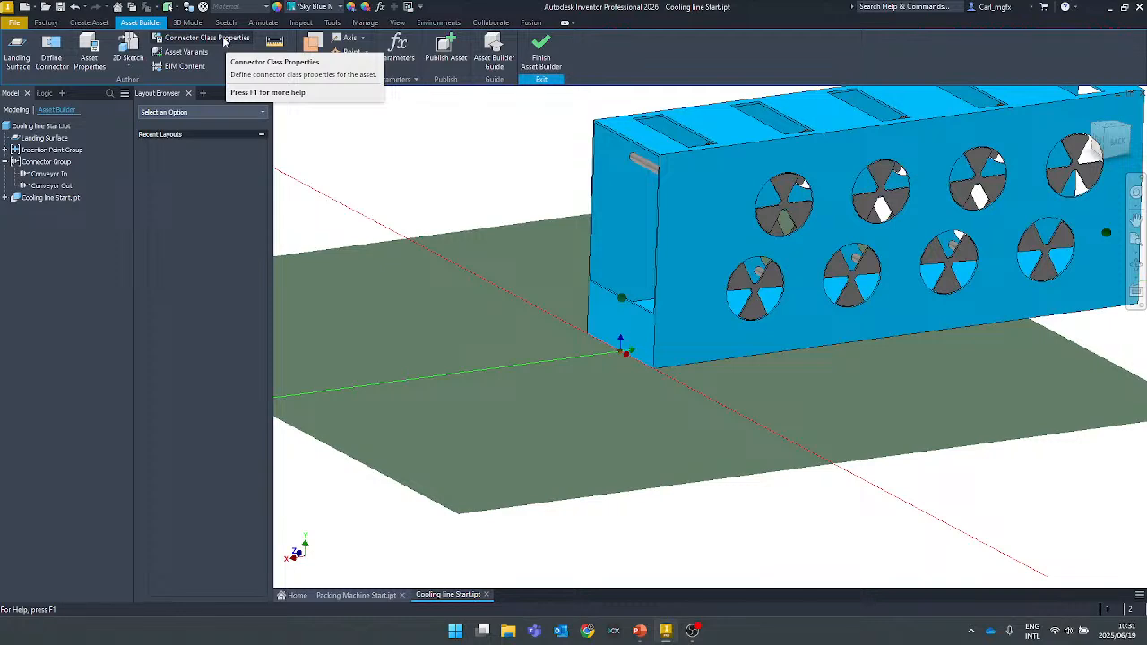
middle_click_drag(395, 179, 448, 186, "shift")
scroll(448, 187, "down", 2)
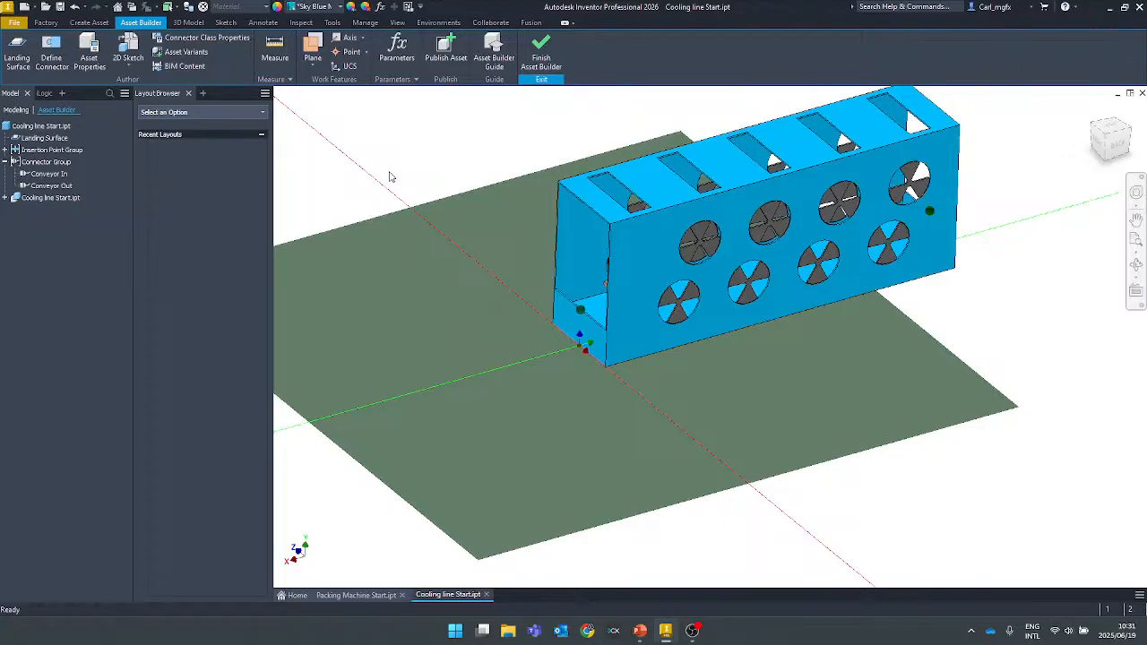
key("F6")
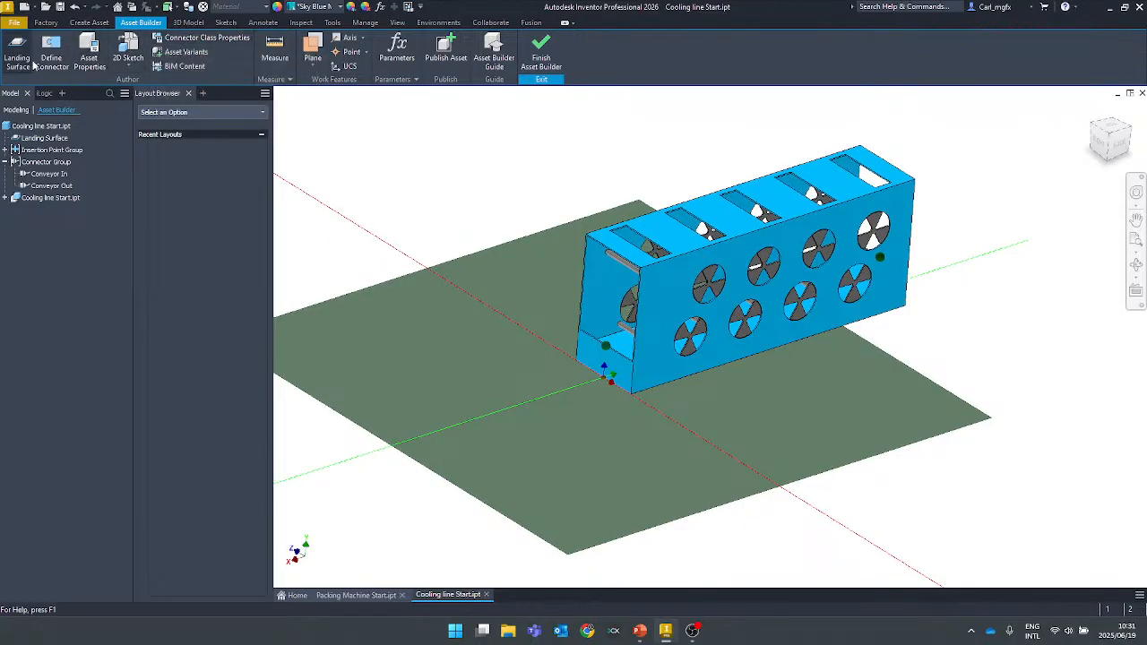
Review the asset properties, add a customizable text property named Power Consumption and accept.
left_click(91, 54)
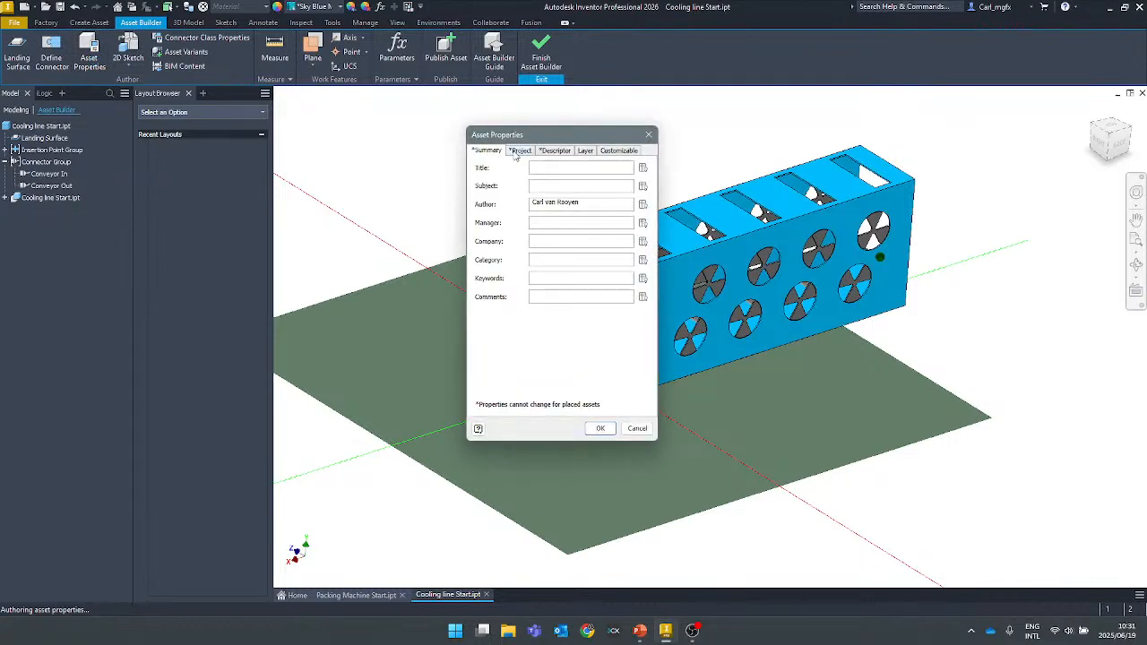
left_click(519, 151)
double_click(554, 184)
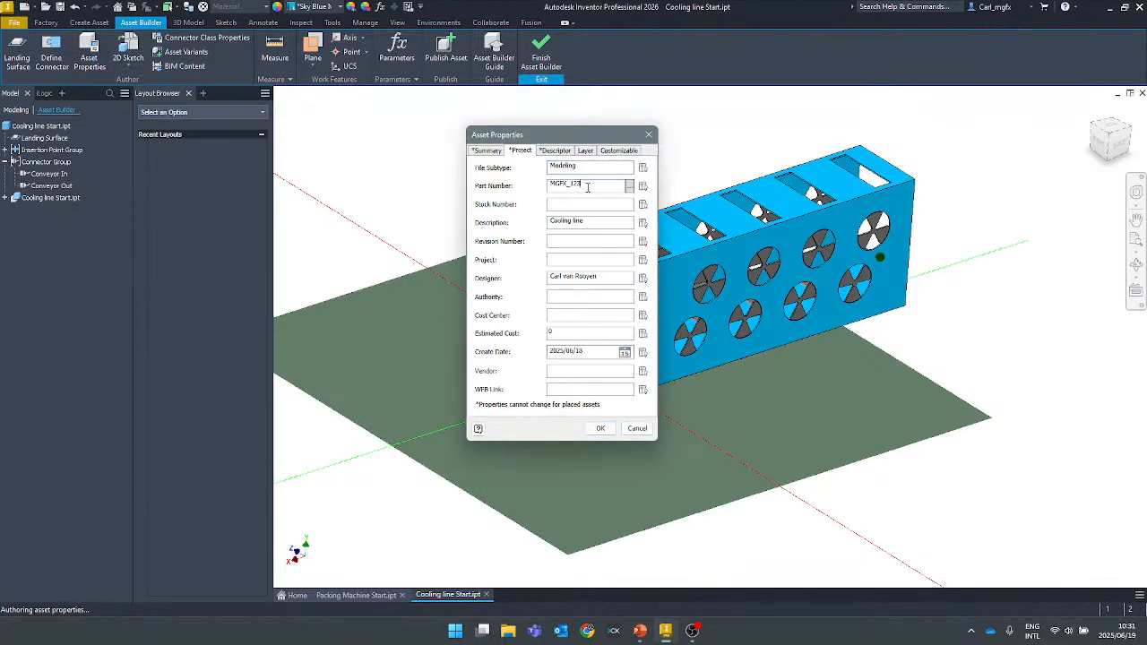
left_click(559, 151)
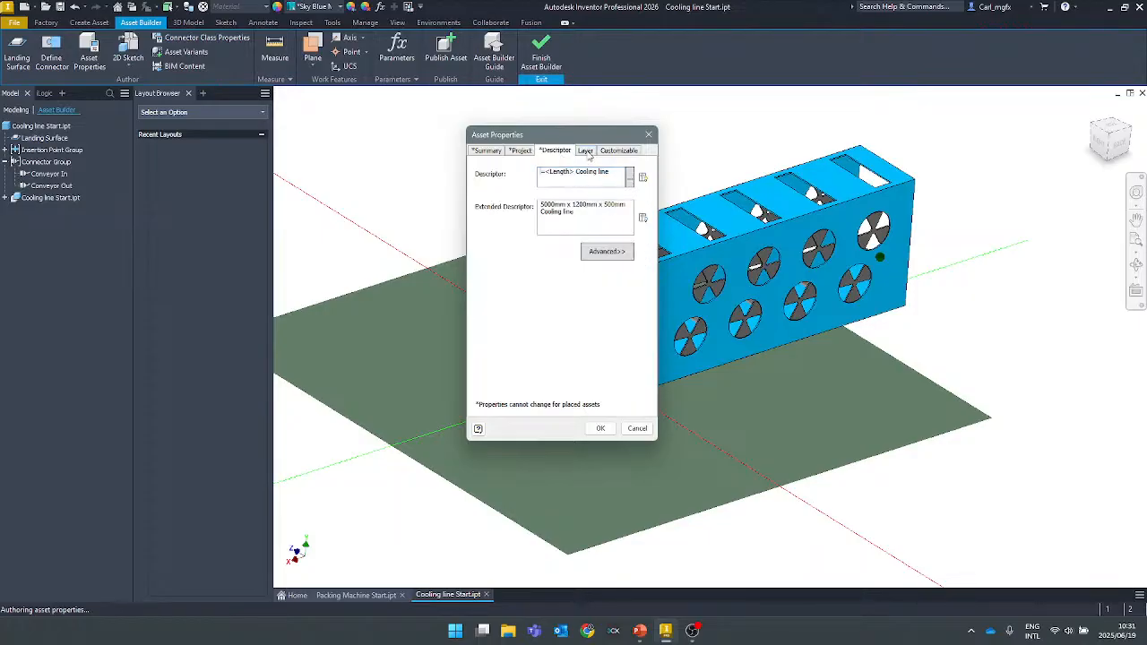
left_click(587, 152)
left_click(620, 153)
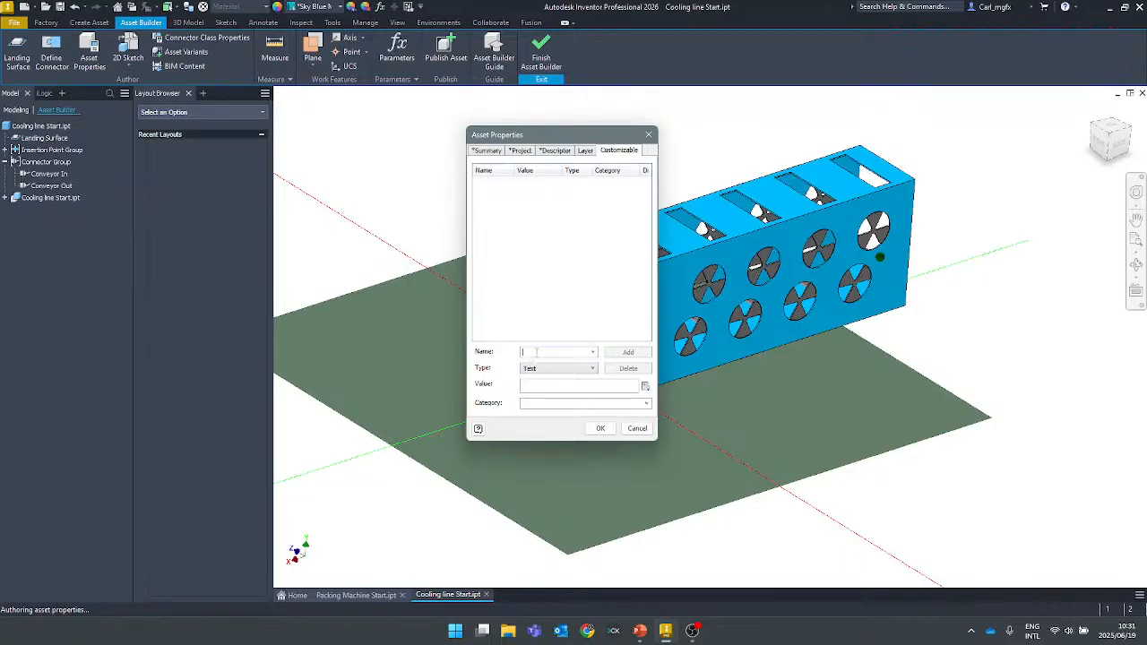
type("Power Consumption")
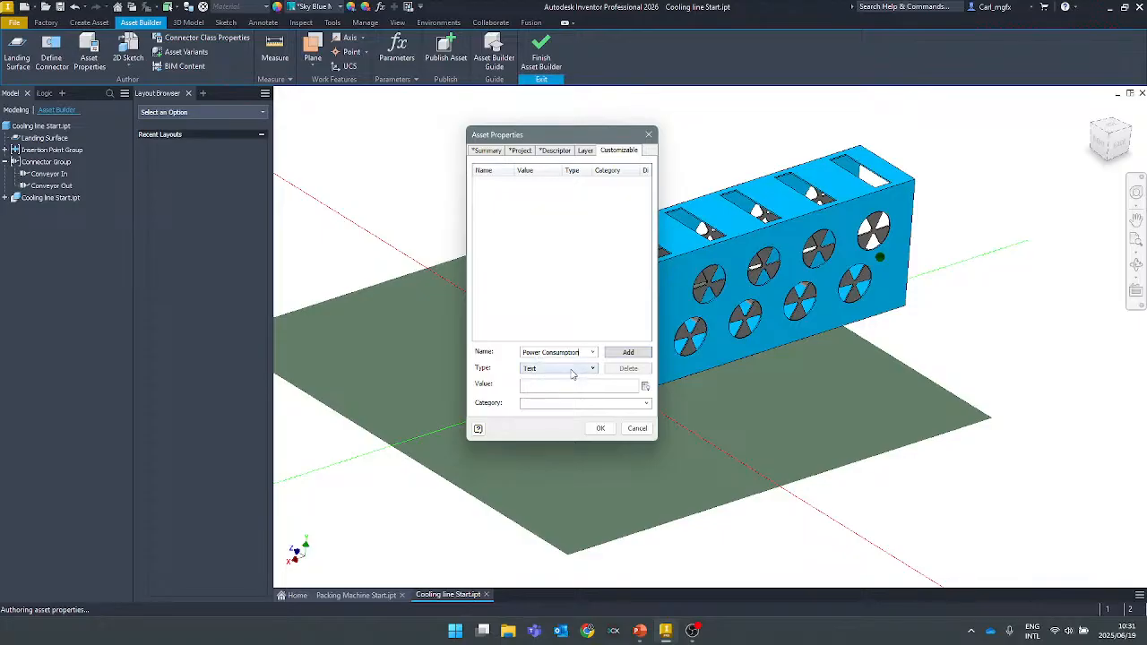
left_click(617, 354)
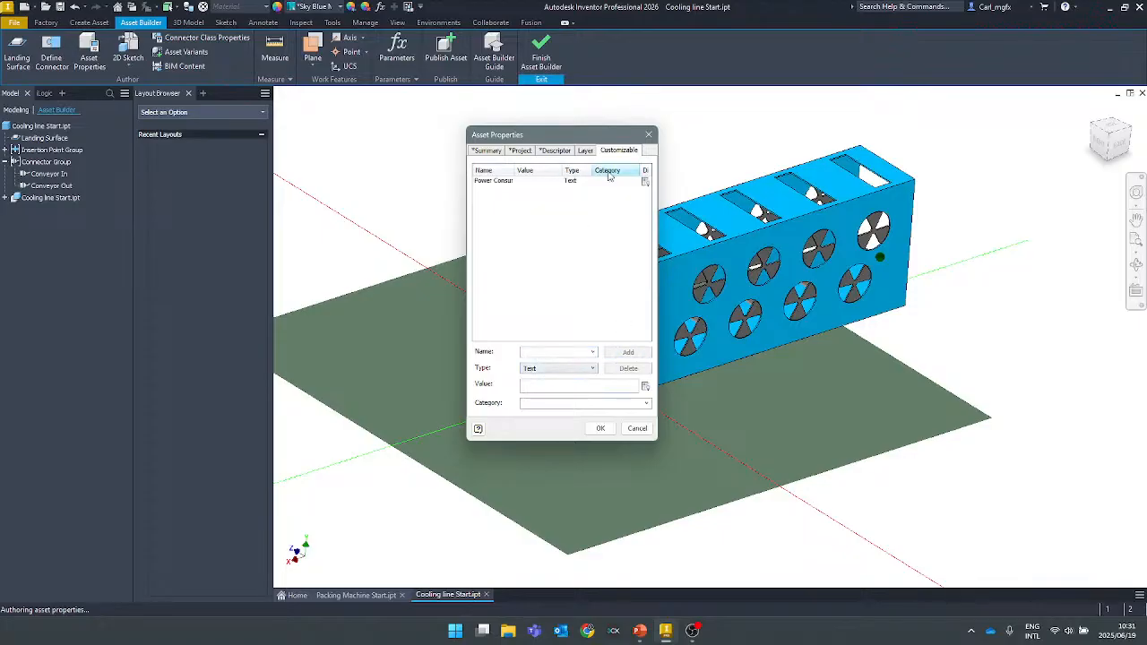
left_click(526, 181)
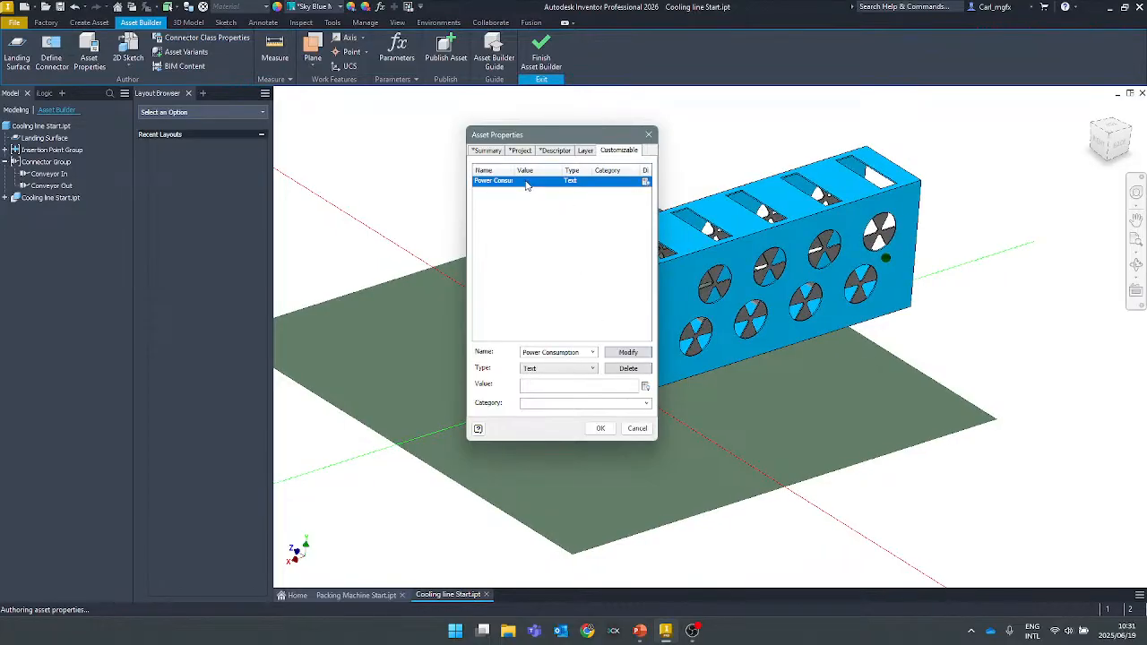
left_click(600, 429)
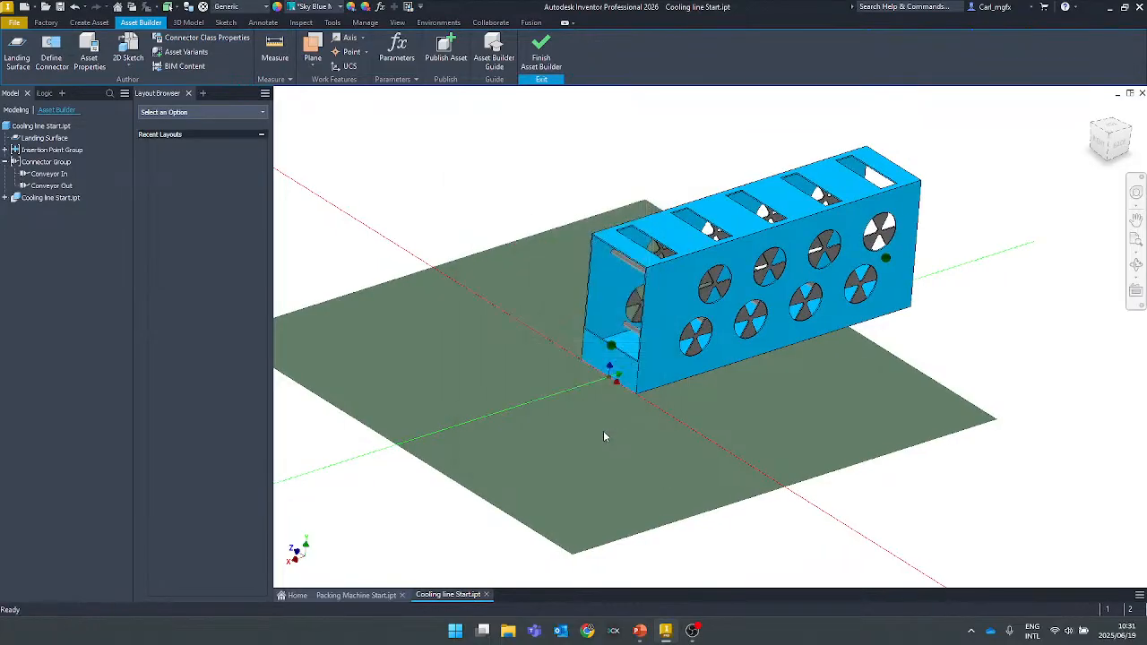
Open the asset variants and add the Length and Height parameters as variant columns.
left_click(188, 53)
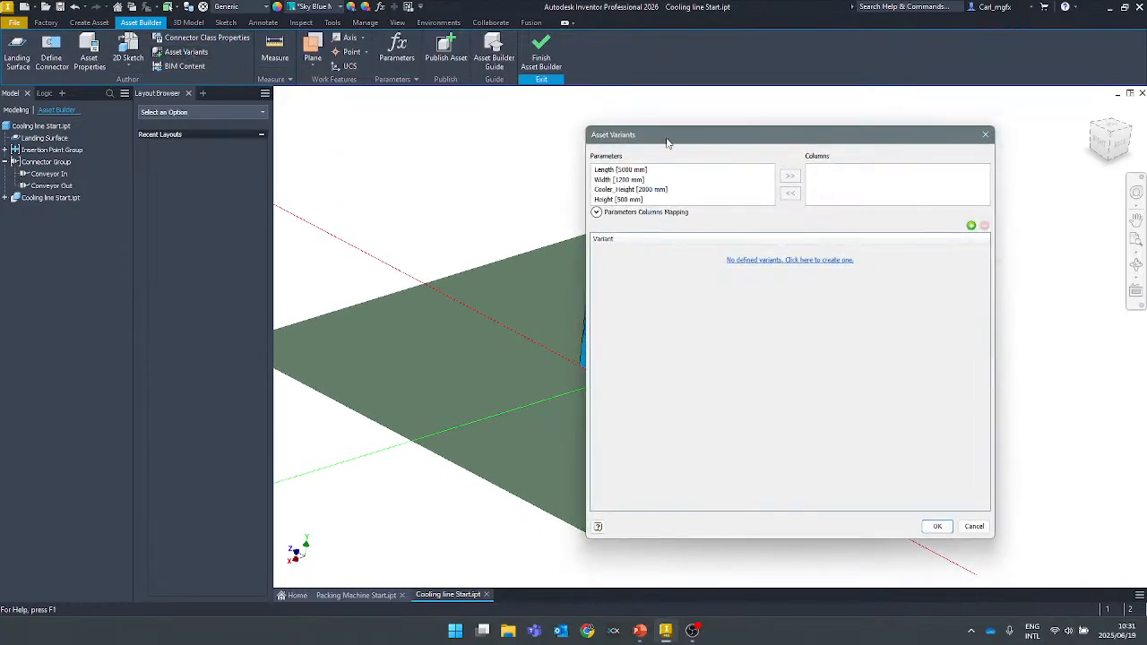
left_click_drag(666, 142, 807, 137)
left_click(743, 175)
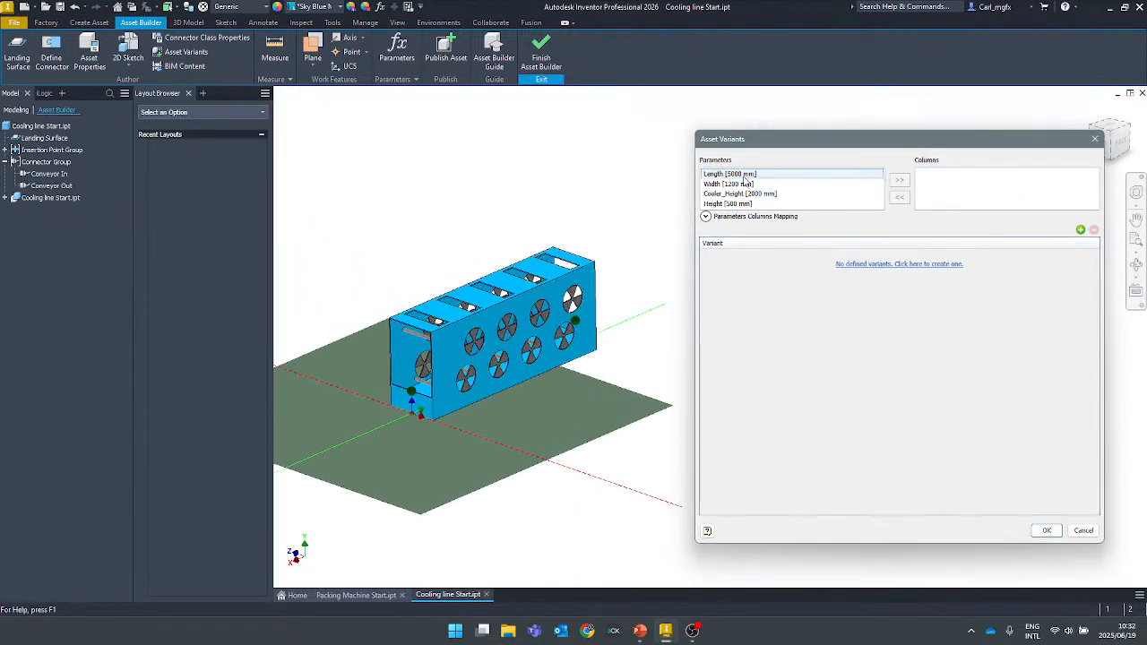
left_click(899, 180)
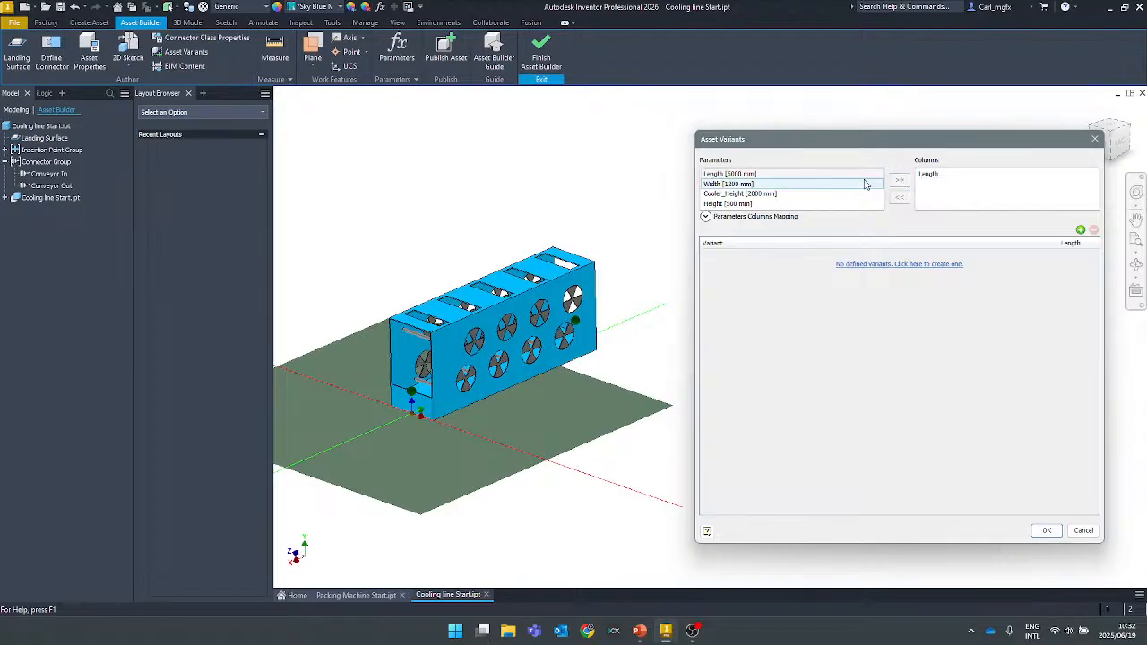
left_click(766, 205)
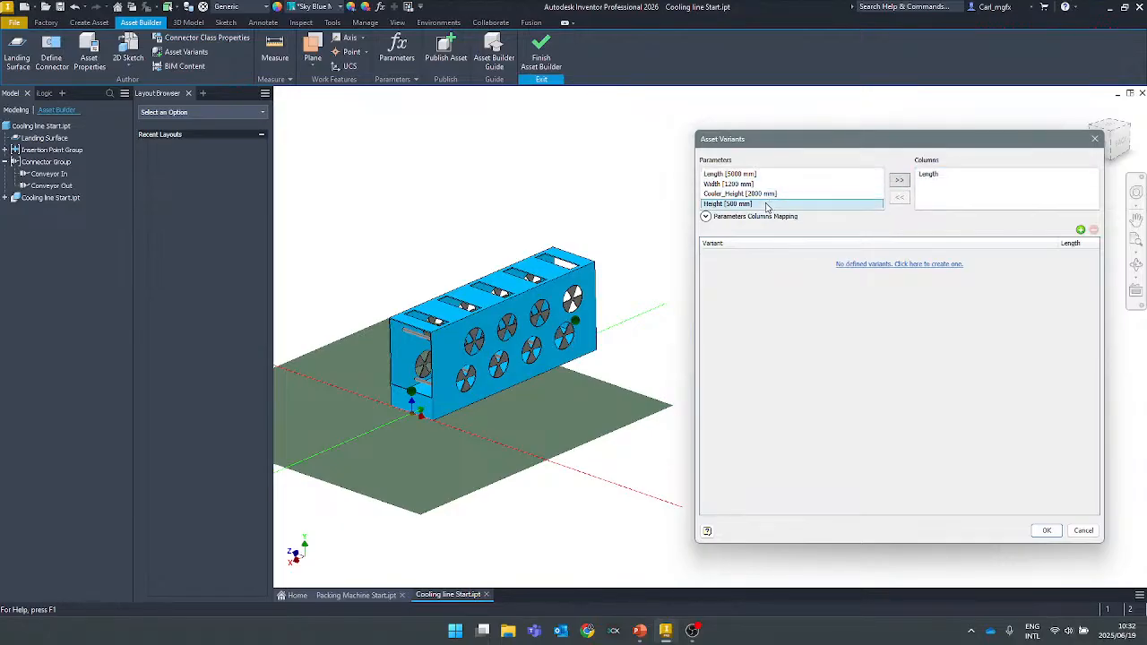
left_click(899, 180)
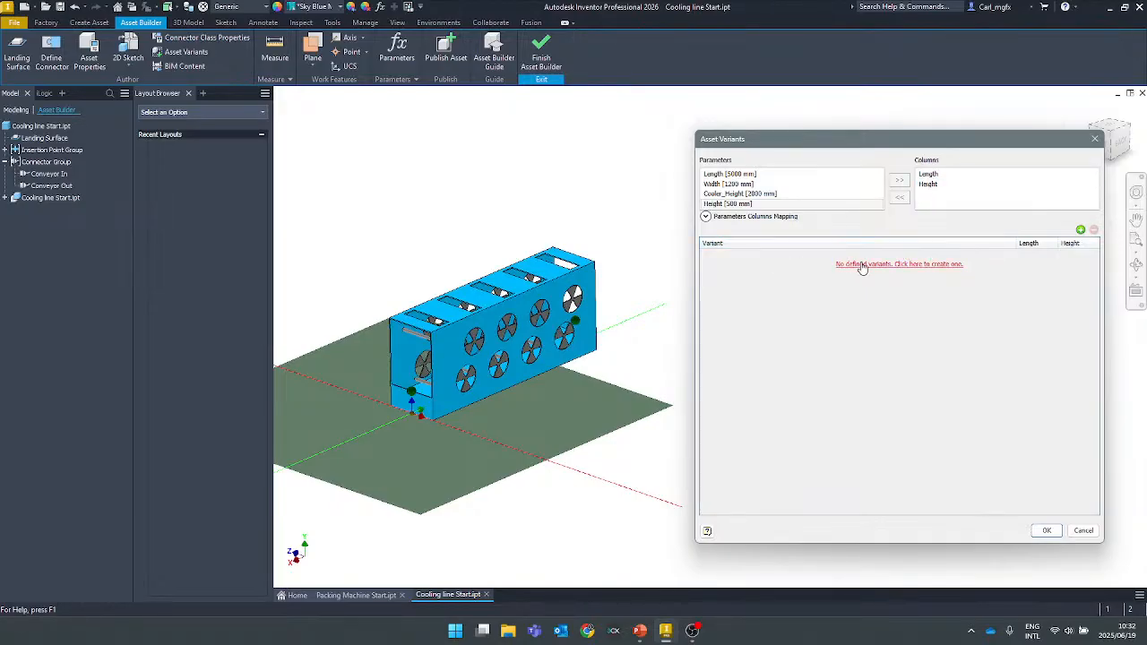
Add a new asset variant to the table and name it Short.
left_click(1081, 231)
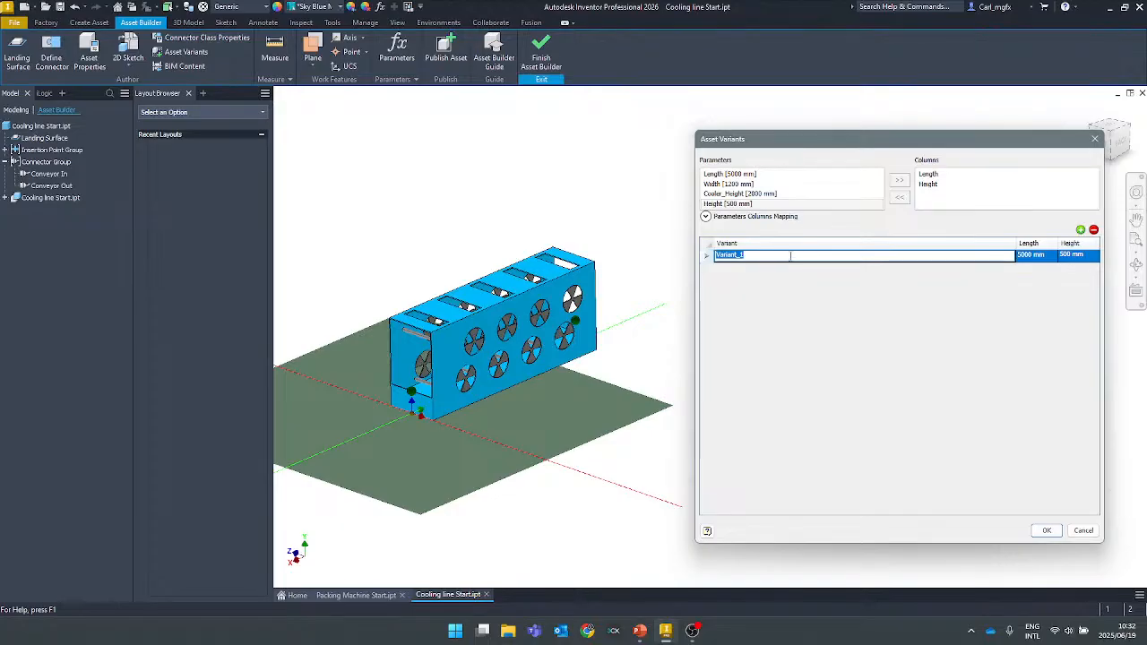
type("5")
left_click(1079, 256)
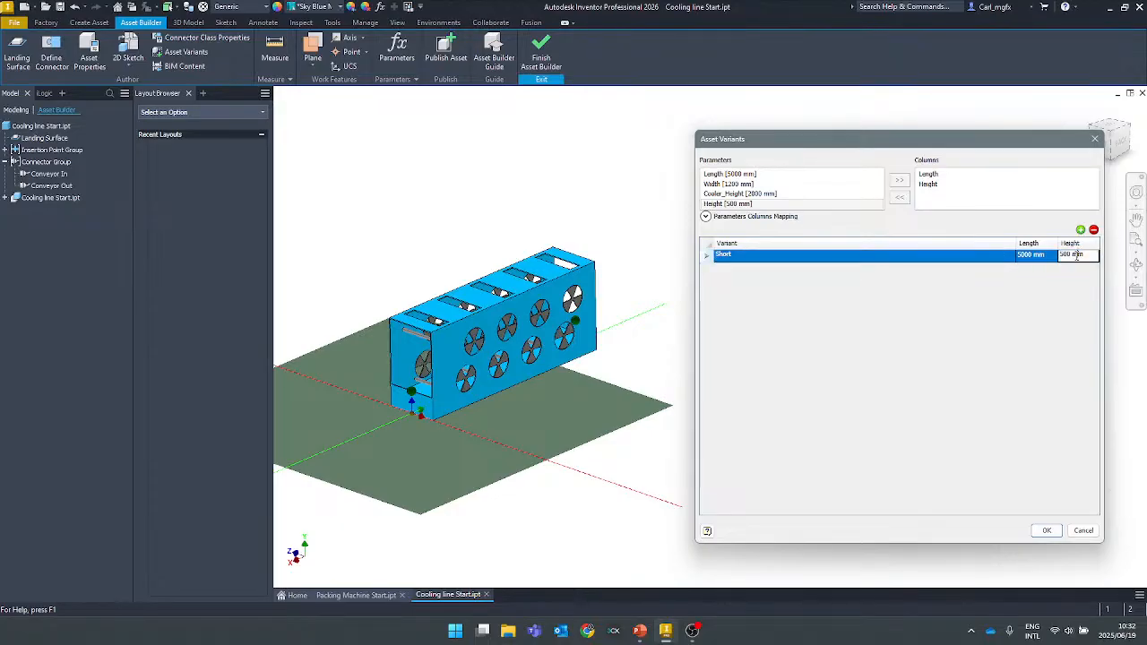
left_click_drag(1090, 259, 1001, 255)
type("3000")
left_click(1078, 244)
left_click(1084, 256)
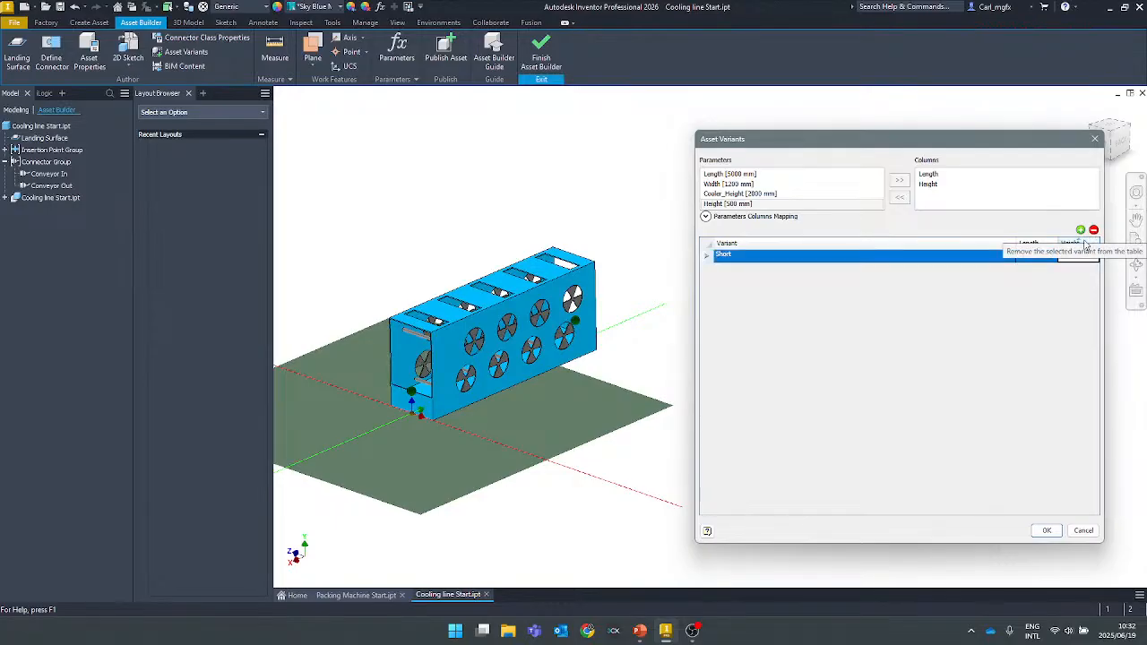
Replace the Height variant column with Cooler_Height and set it to 3000 for the Short variant.
left_click(933, 184)
left_click(899, 196)
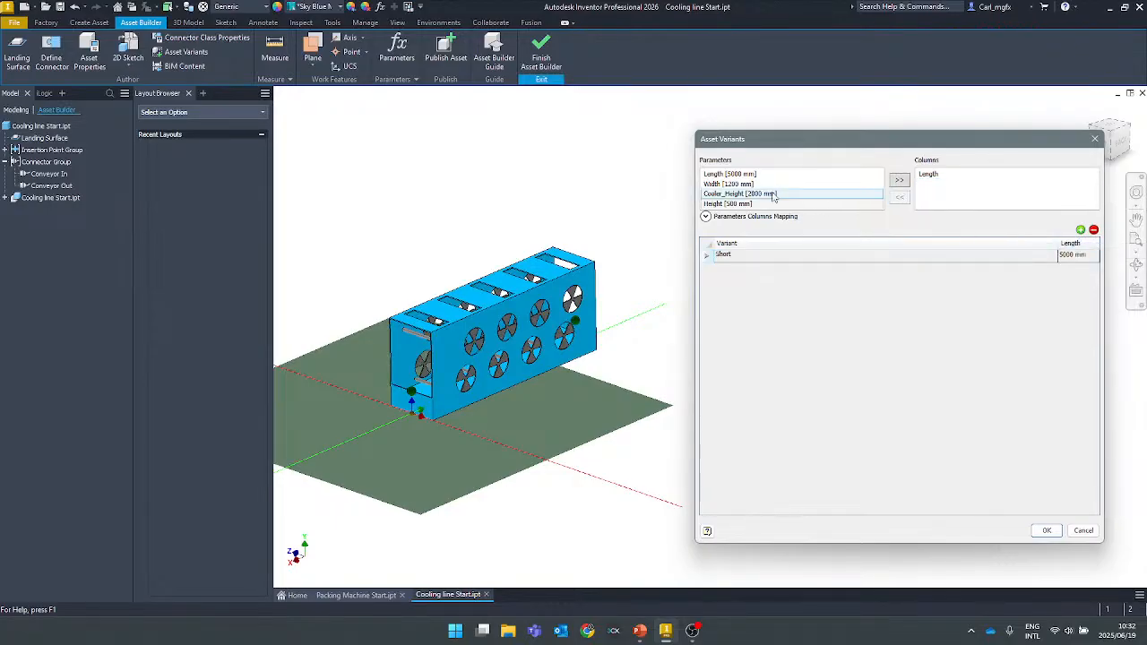
left_click(773, 195)
left_click(899, 180)
left_click(1072, 255)
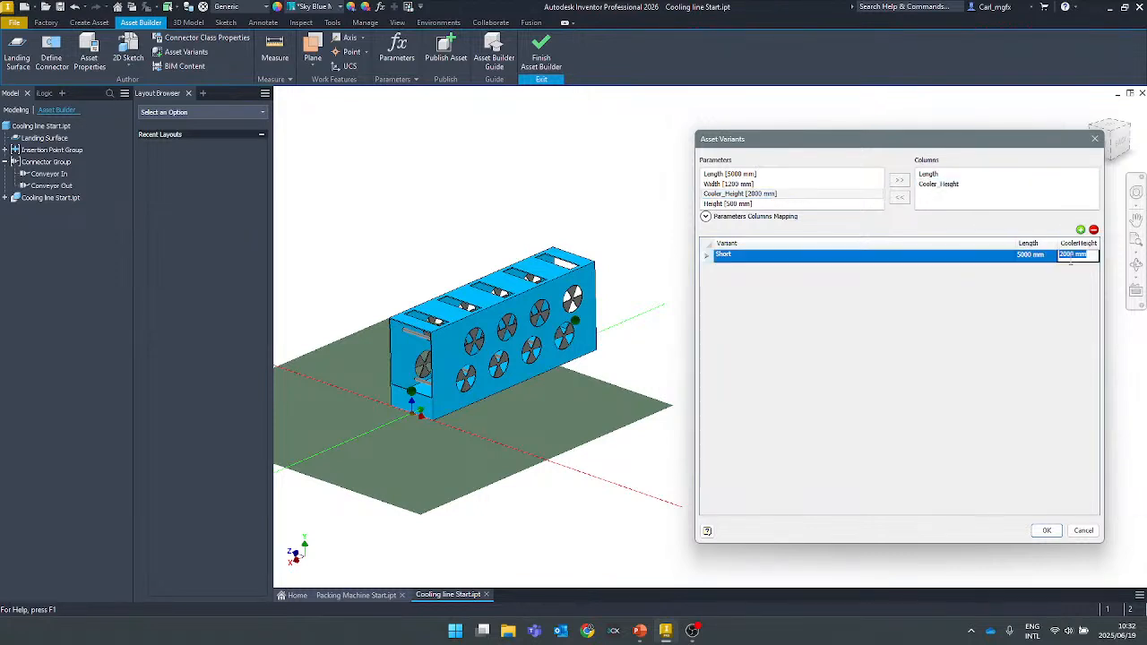
type("3000")
key("Return")
Add a second variant named Medium with its Length set to 10000.
left_click(1081, 229)
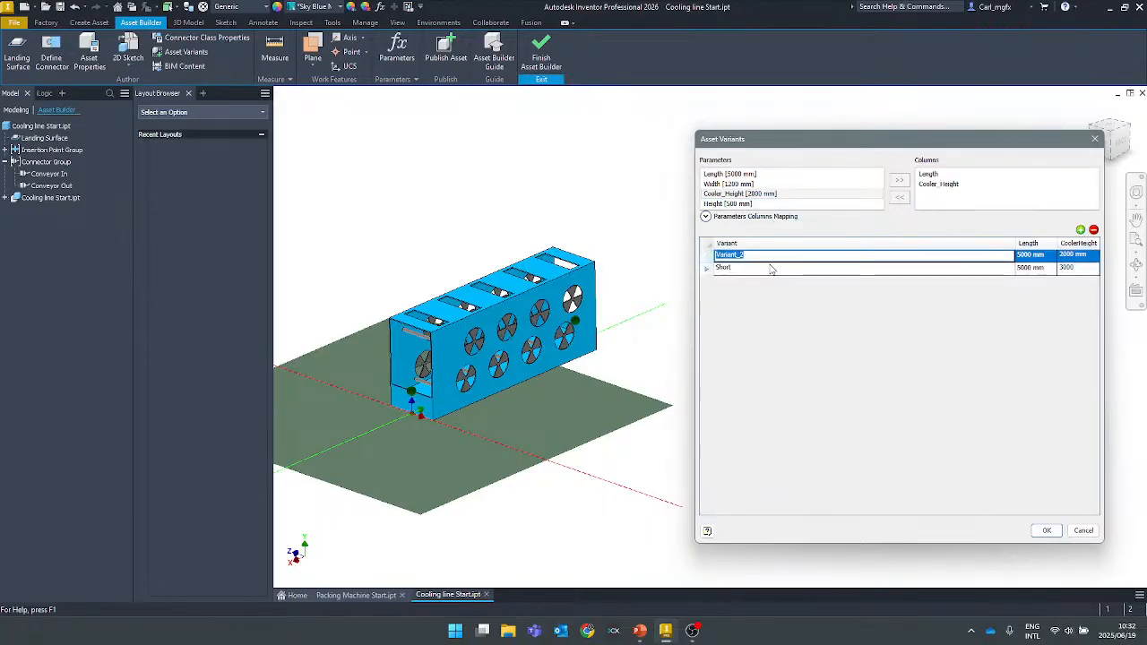
type("Medium")
left_click(1050, 258)
left_click(1051, 256)
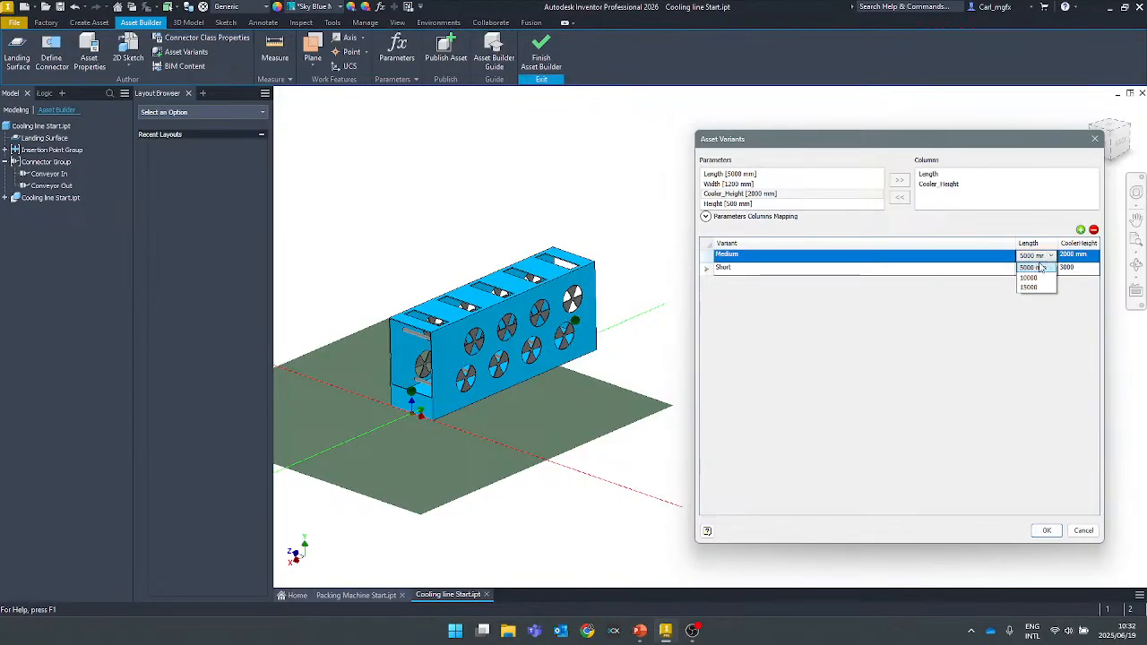
left_click(1040, 258)
left_click(1049, 258)
left_click(1029, 278)
left_click(1076, 255)
left_click(1076, 256)
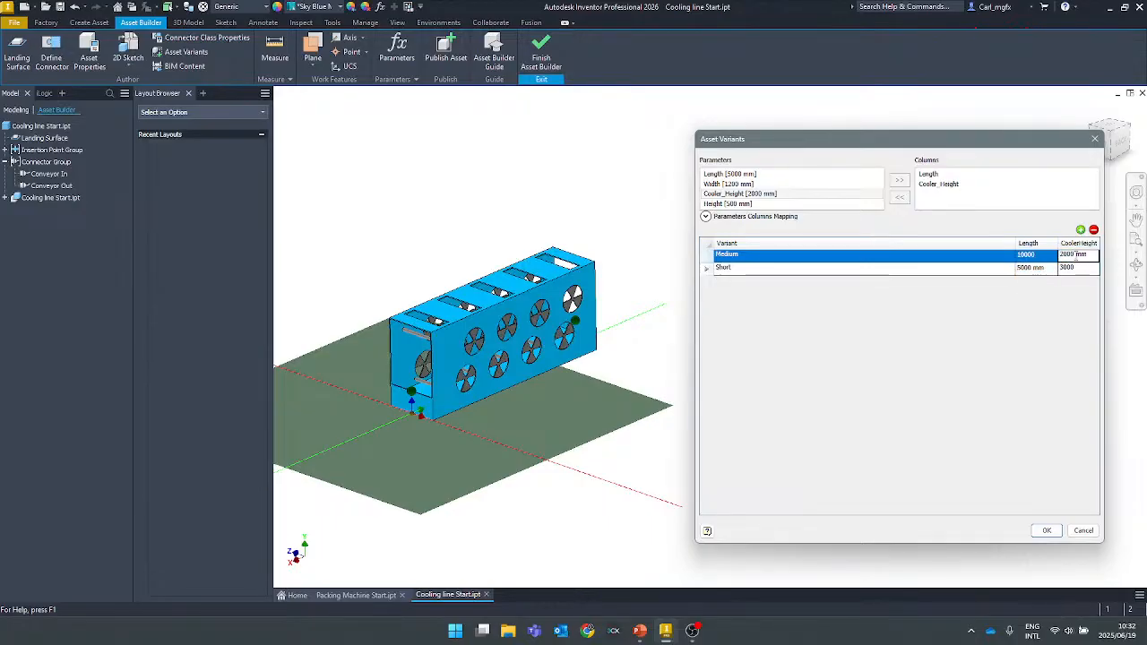
double_click(1073, 255)
Add a third variant named Long with Length 15000 and Cooler_Height 15000, and accept the asset variants.
left_click(1081, 230)
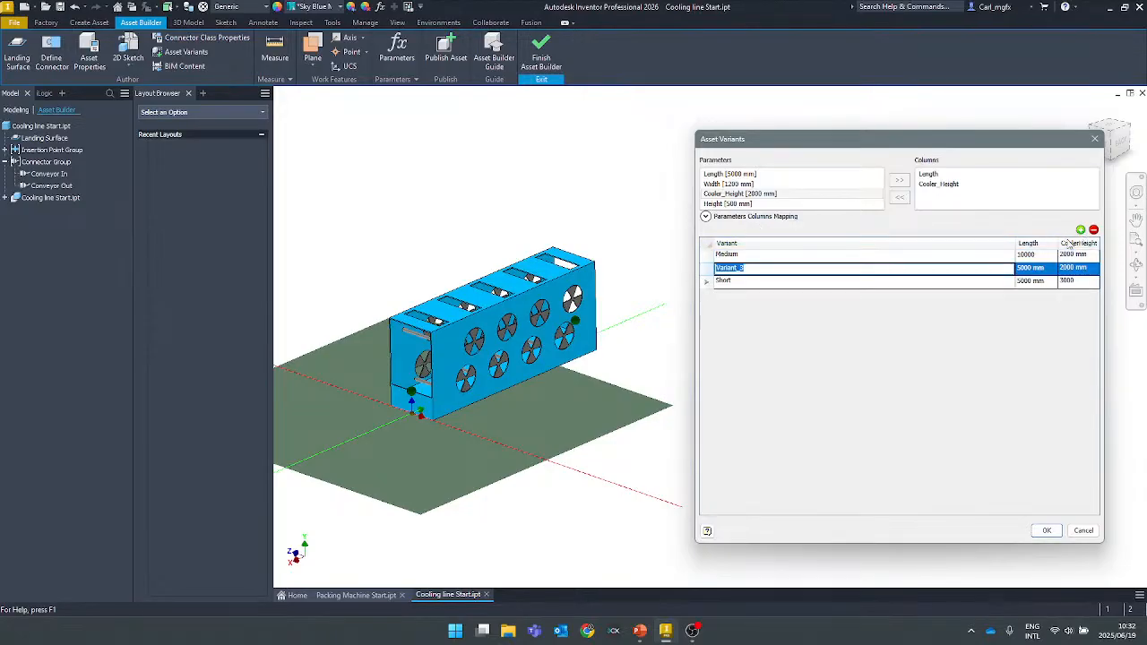
type("Long")
left_click(749, 285)
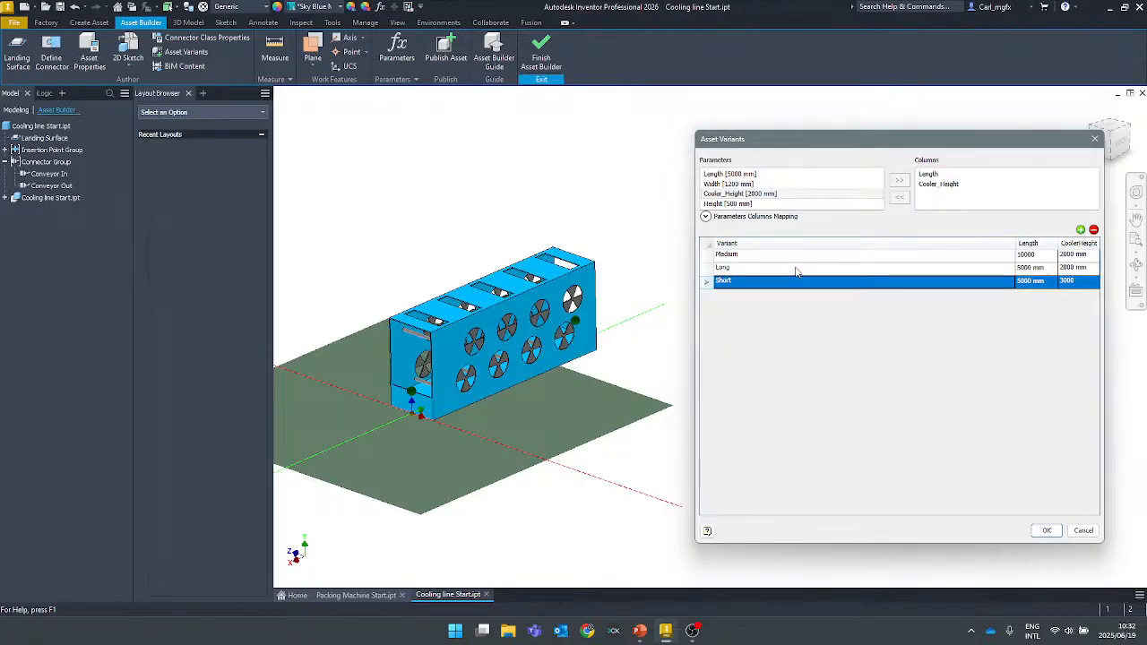
left_click(796, 269)
left_click(1032, 268)
left_click(1050, 269)
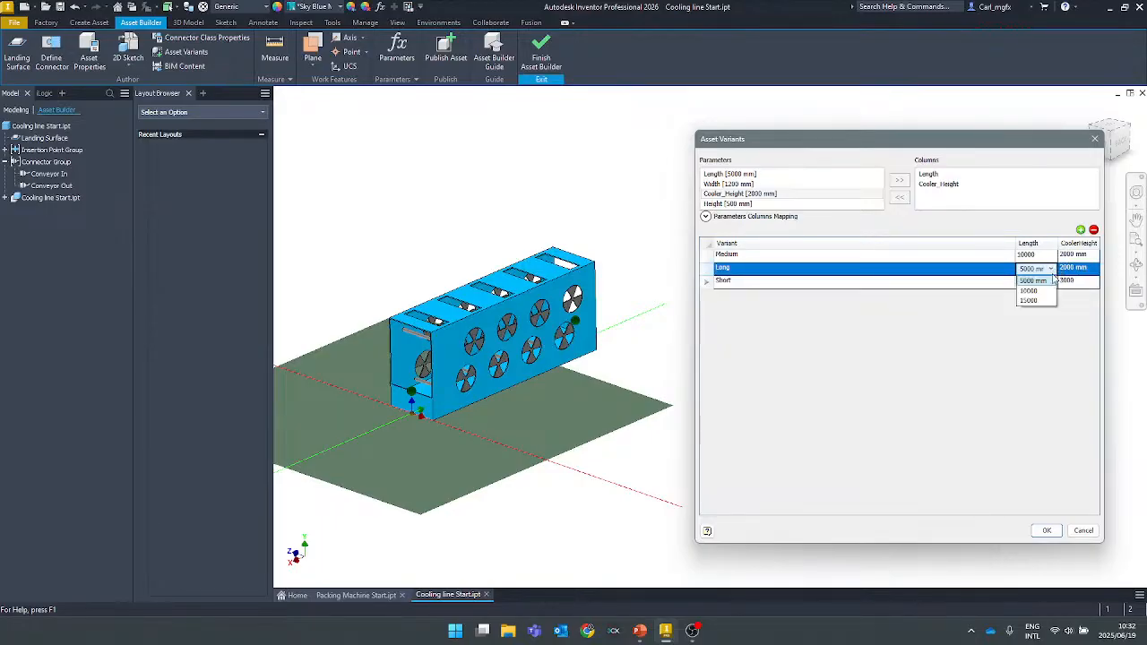
left_click(1041, 302)
key("Tab")
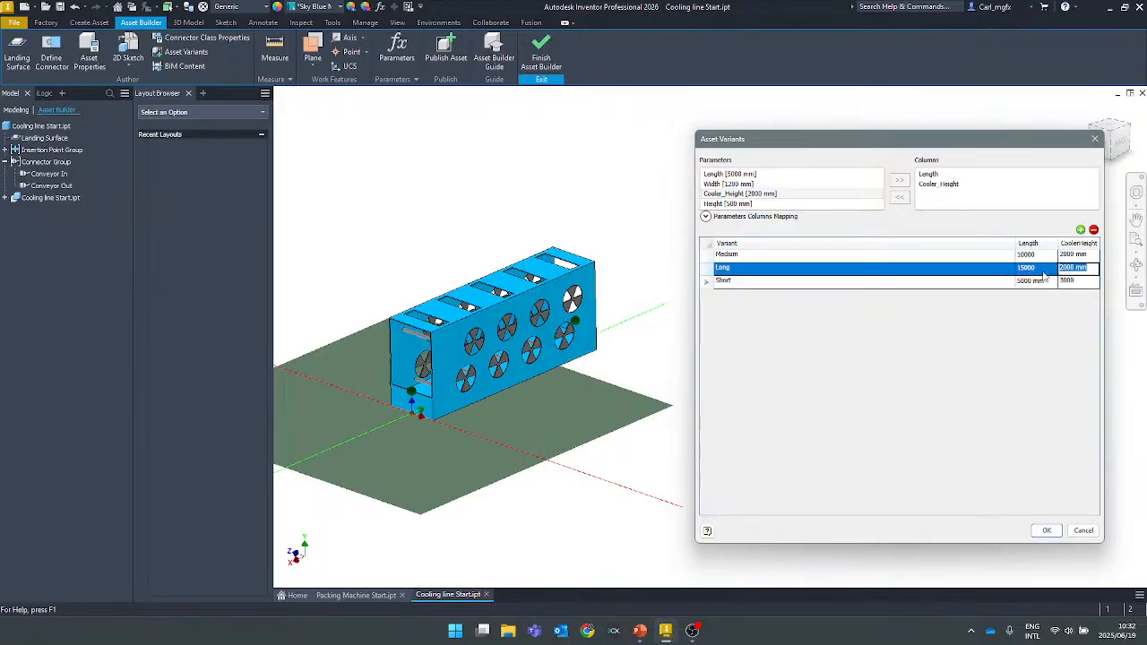
type("15000")
left_click_drag(845, 141, 796, 119)
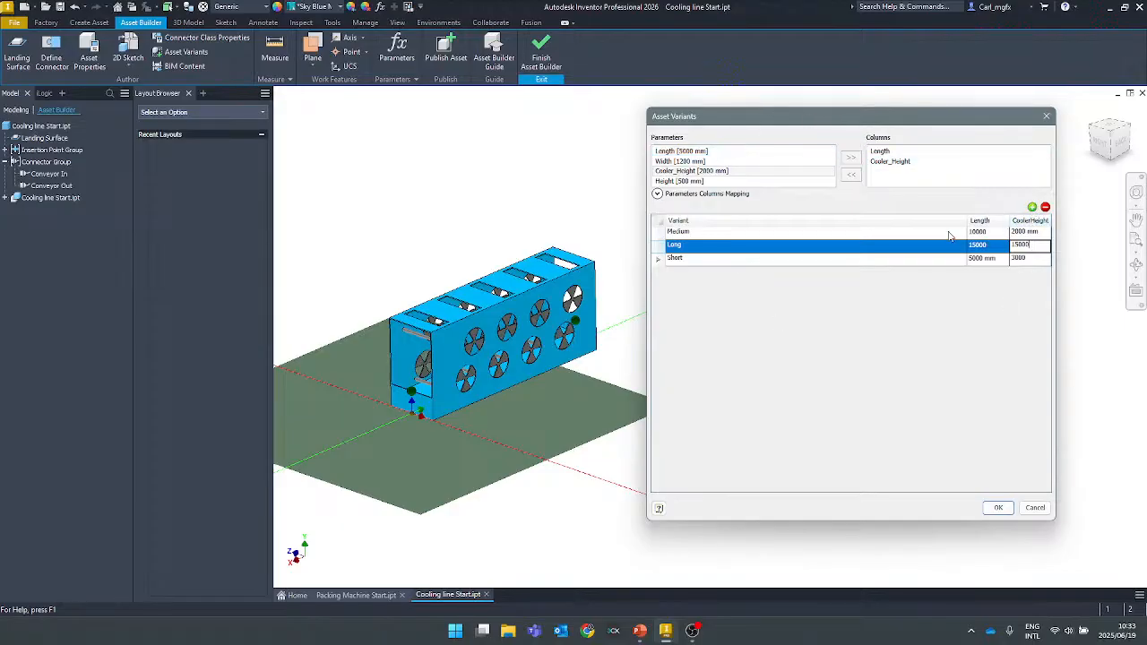
double_click(770, 231)
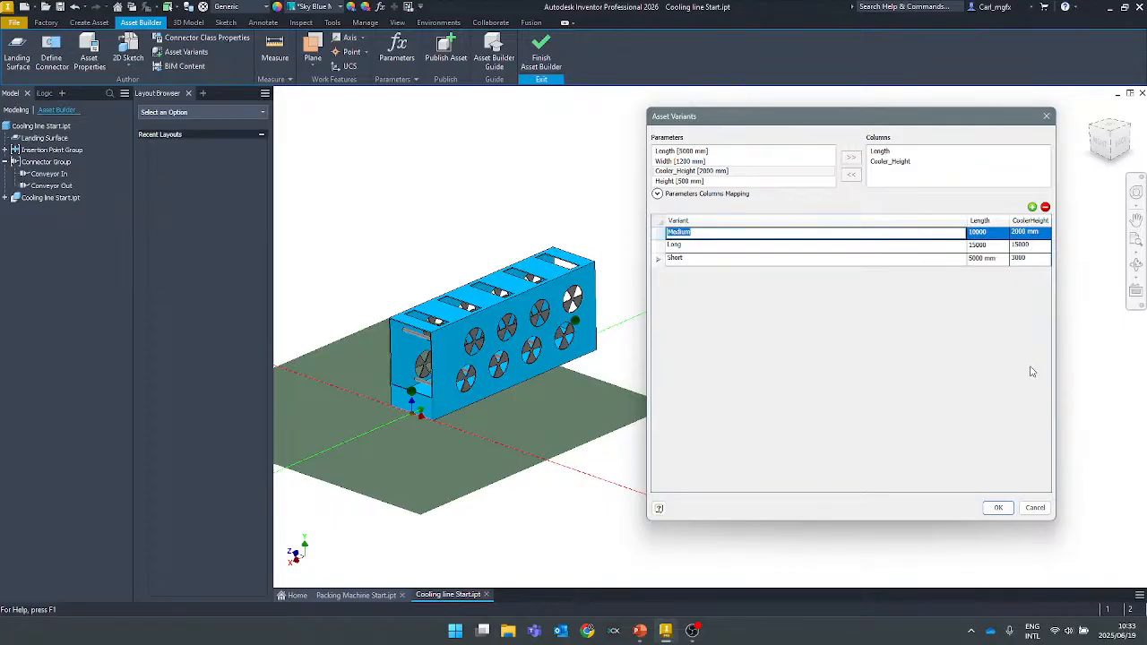
left_click(998, 507)
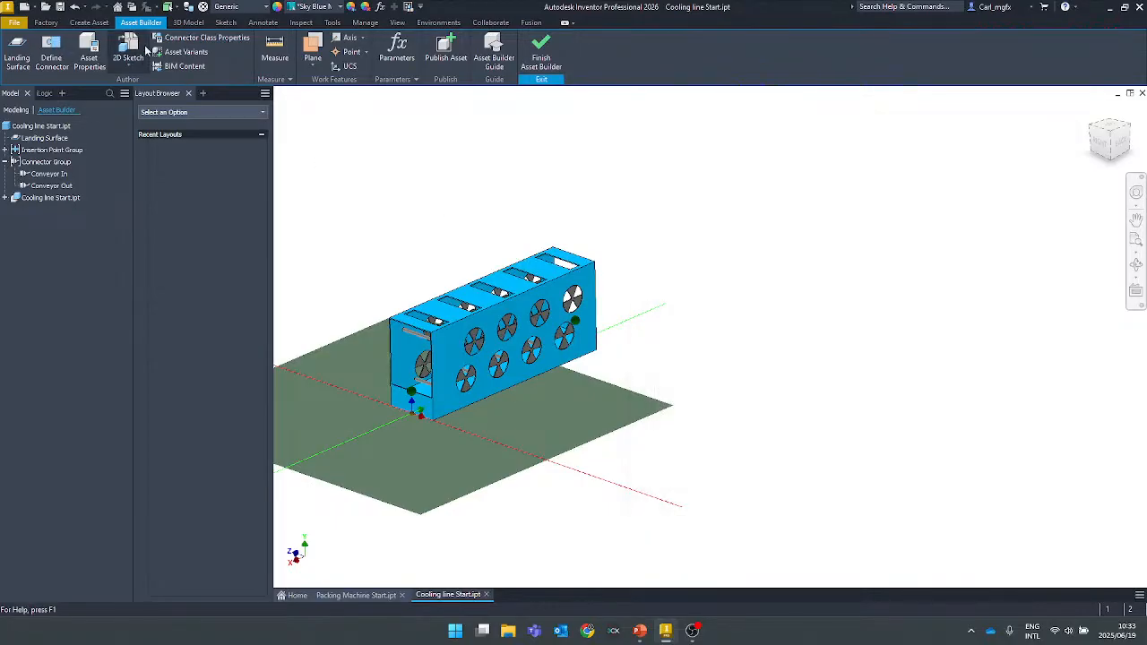
Open the asset's BIM content and locate pipe Connector:1 among the MEP system connections and on the model.
left_click(196, 68)
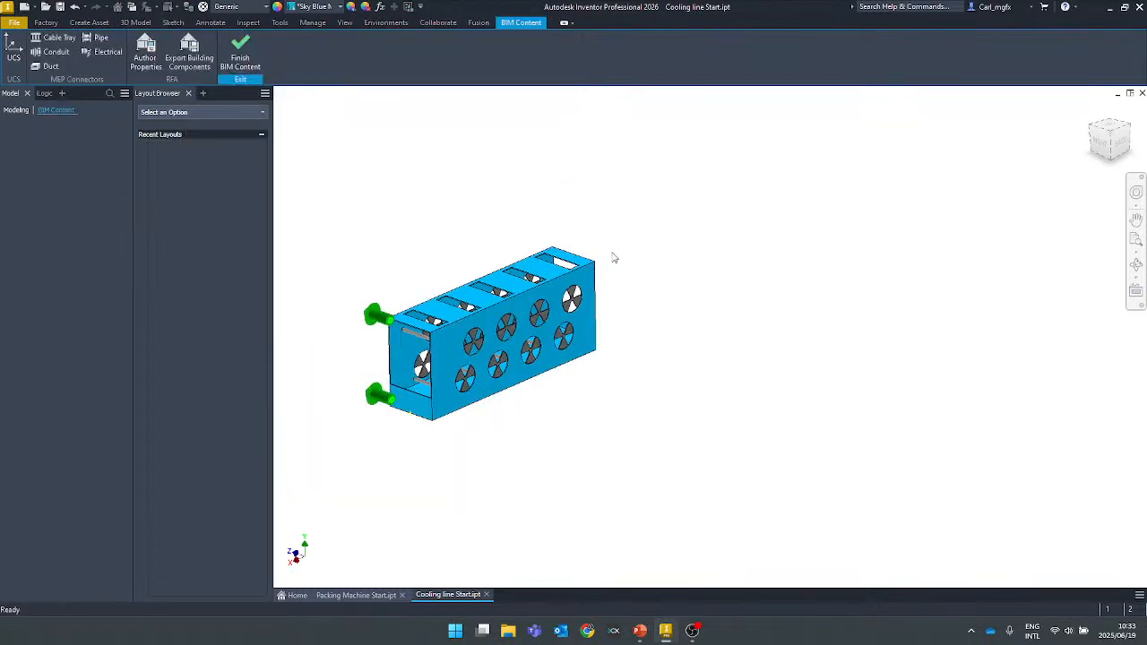
middle_click_drag(614, 257, 651, 320, "shift")
scroll(647, 314, "up", 7)
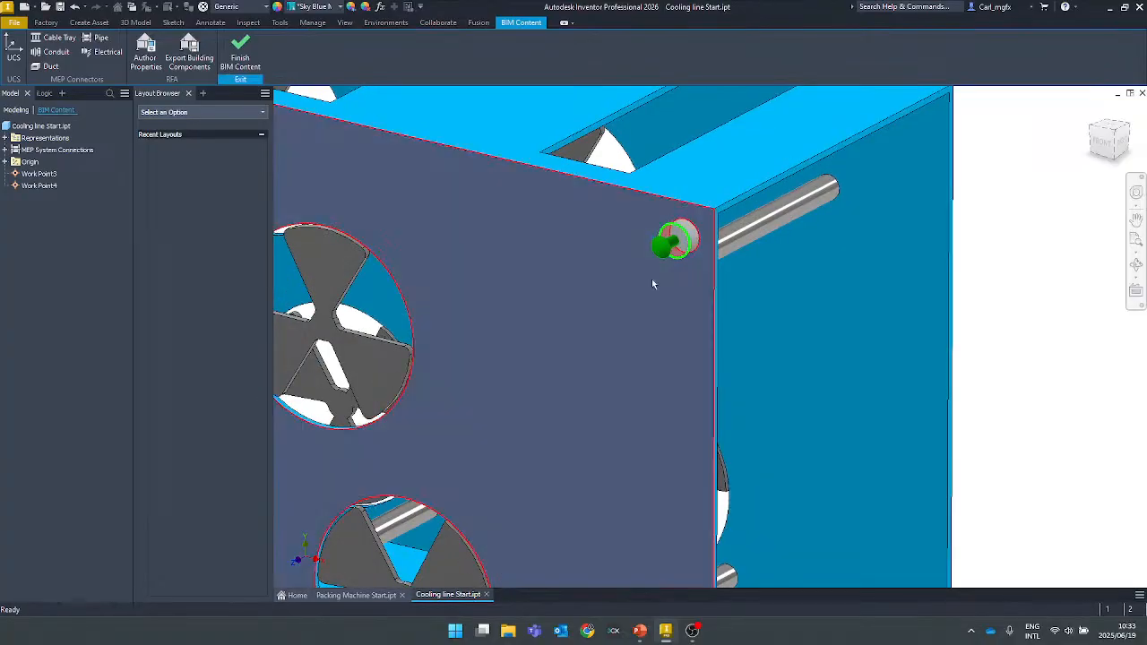
middle_click_drag(672, 246, 583, 302)
scroll(637, 302, "up", 3)
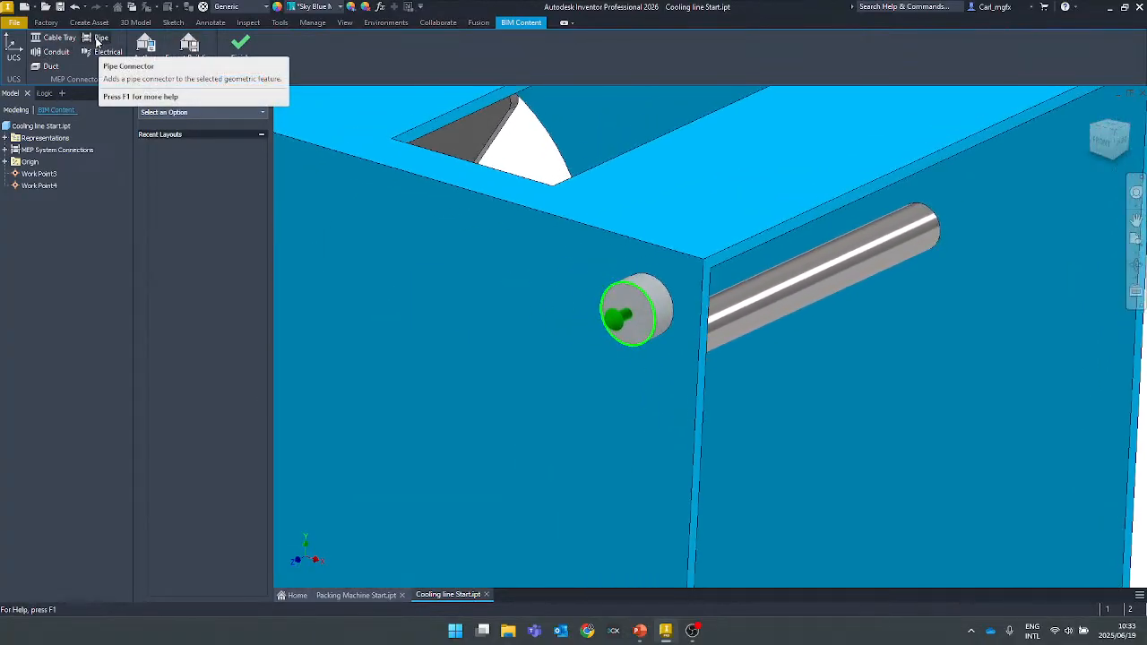
left_click(4, 149)
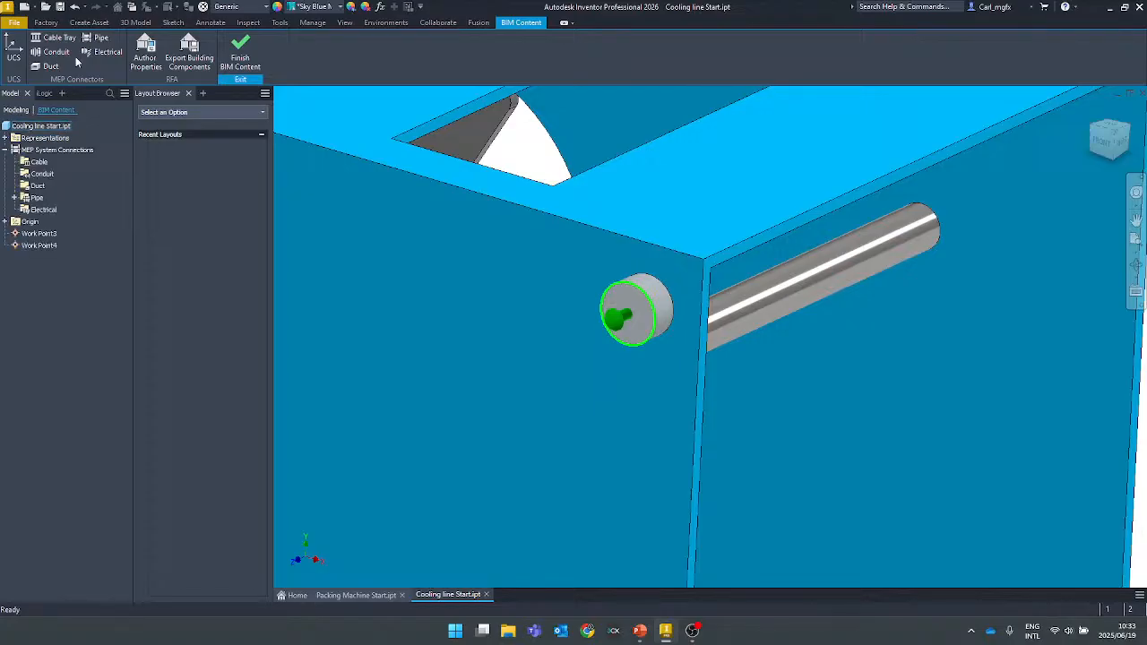
left_click(13, 197)
left_click(55, 209)
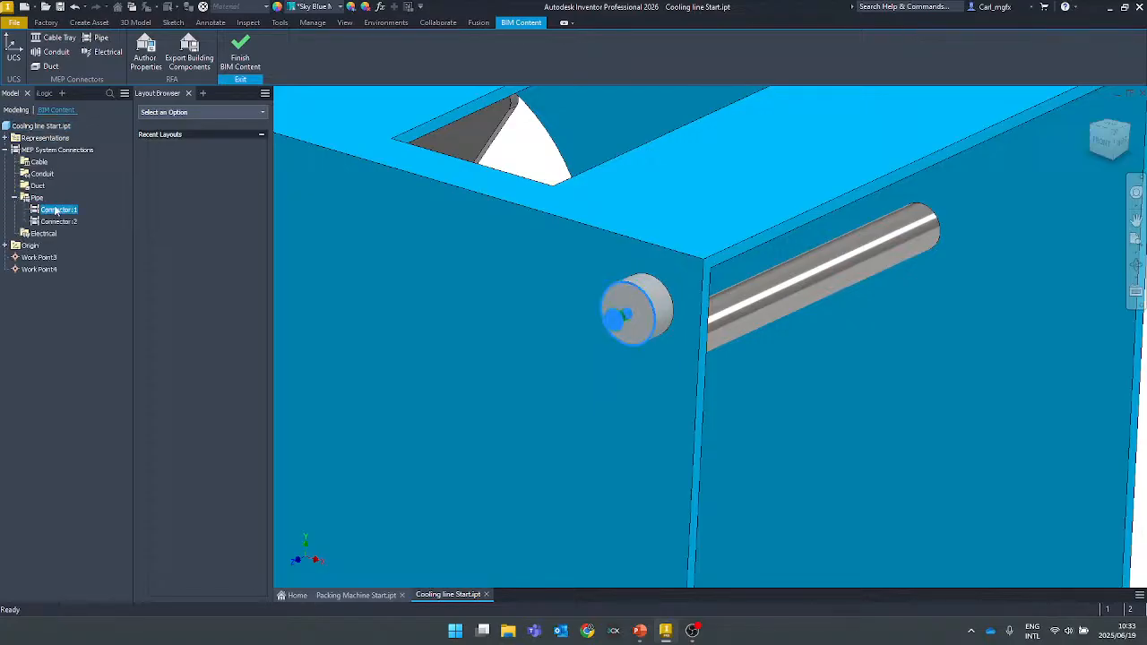
left_click(94, 38)
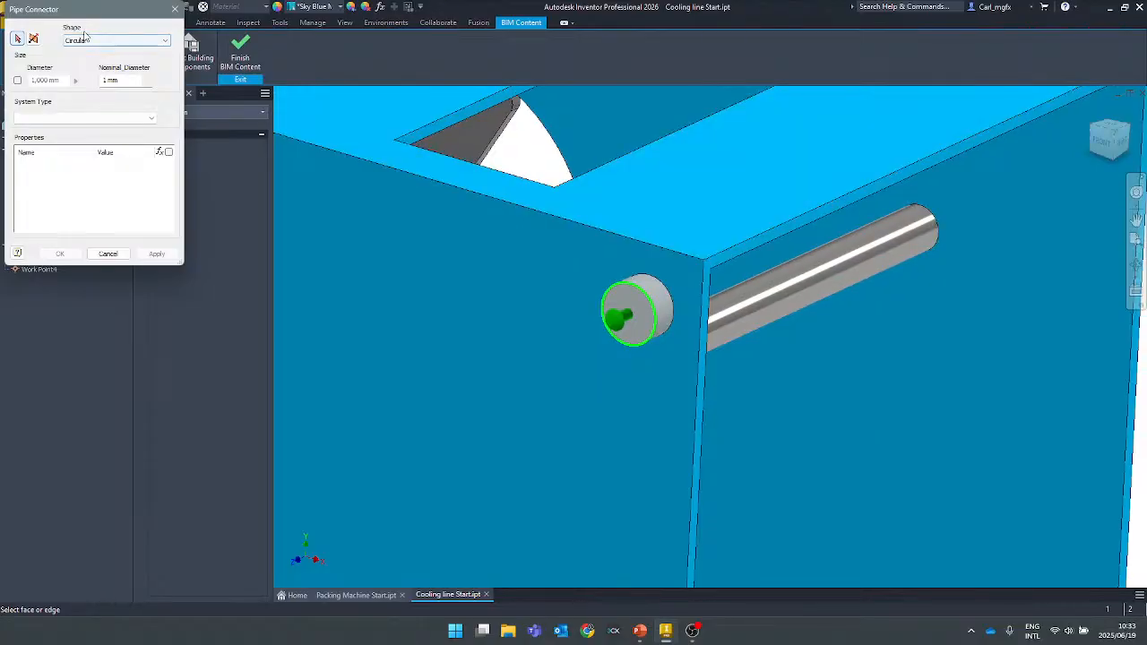
left_click_drag(93, 18, 481, 164)
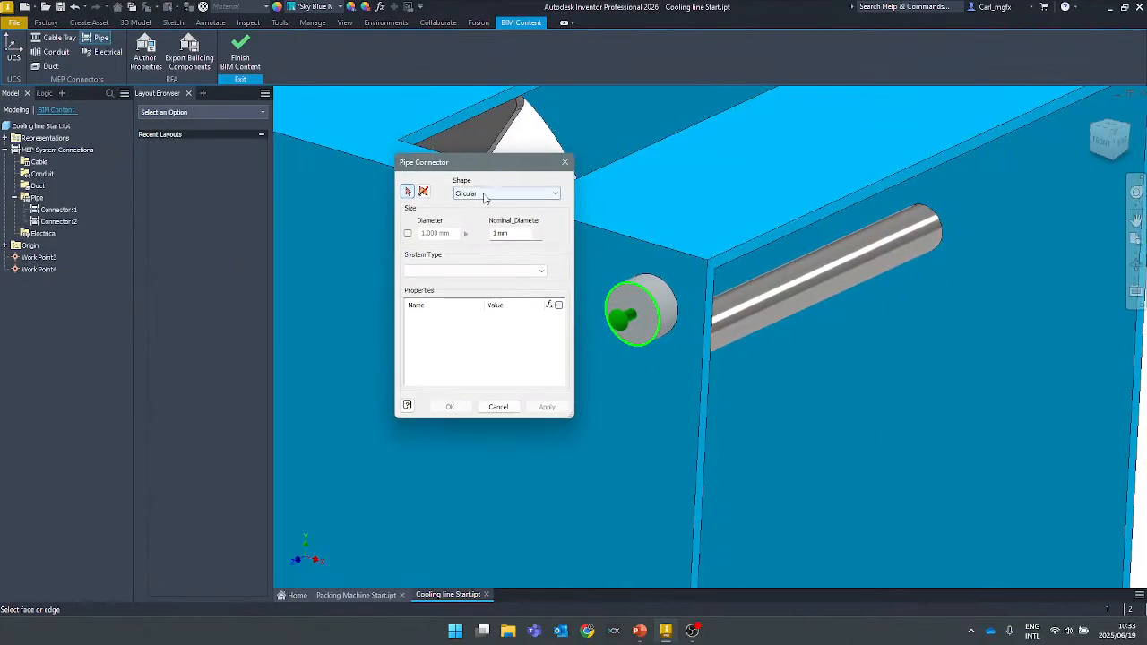
left_click(515, 194)
left_click(515, 205)
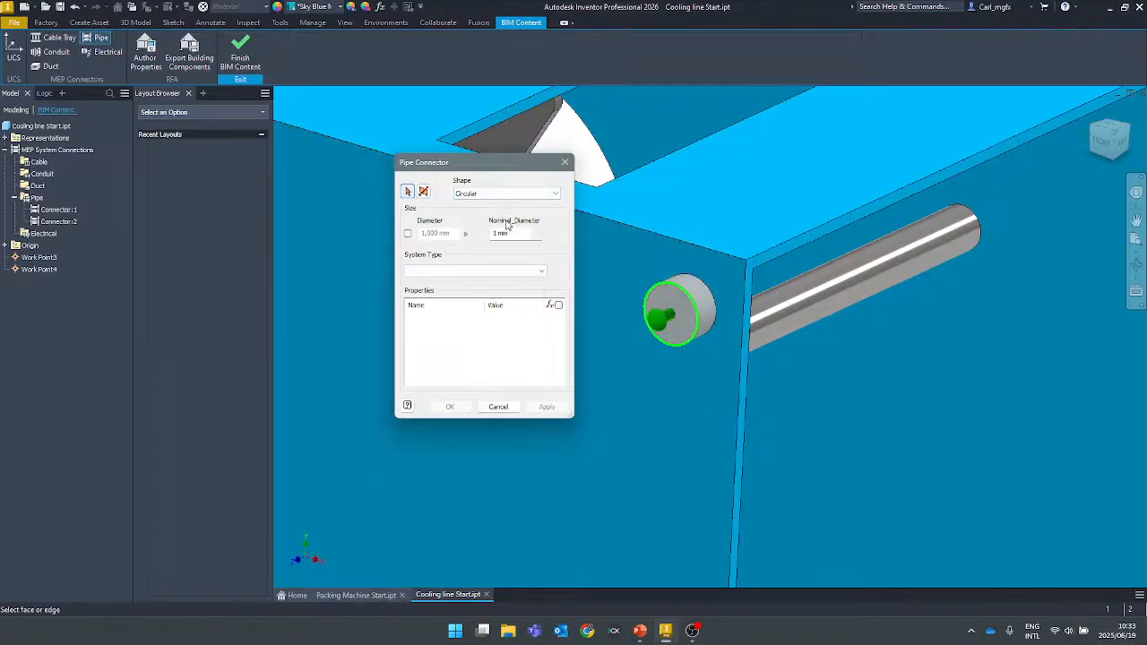
key("Escape")
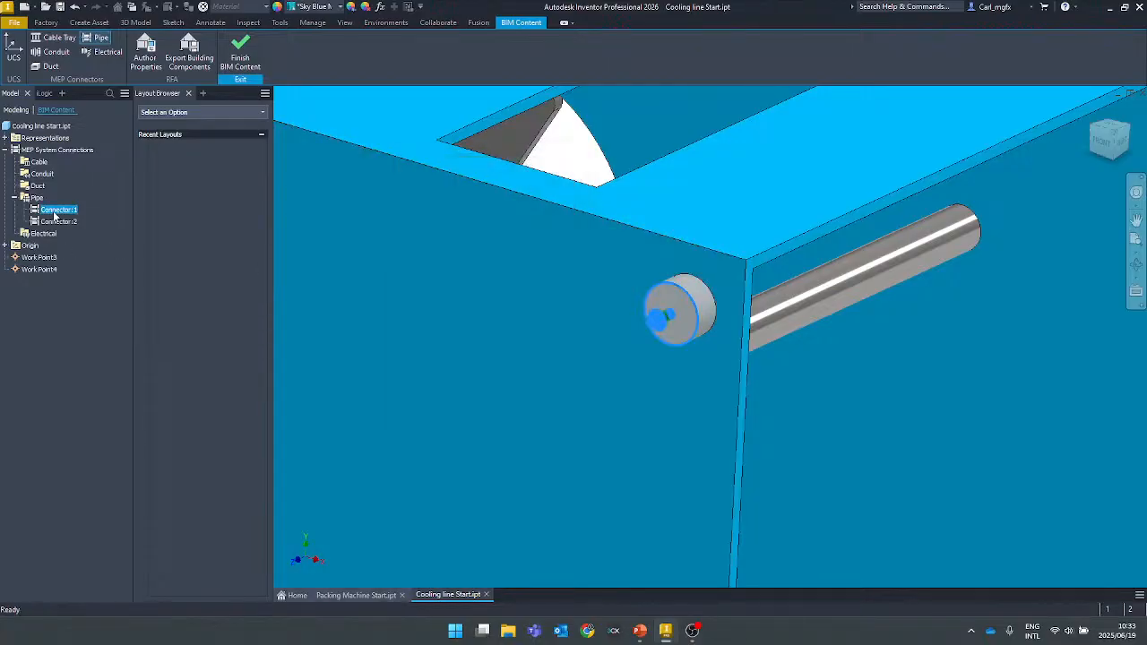
Open pipe Connector:1 for editing, review its size, system type, flow direction and connection type, and close it without changes.
right_click(54, 211)
left_click(89, 256)
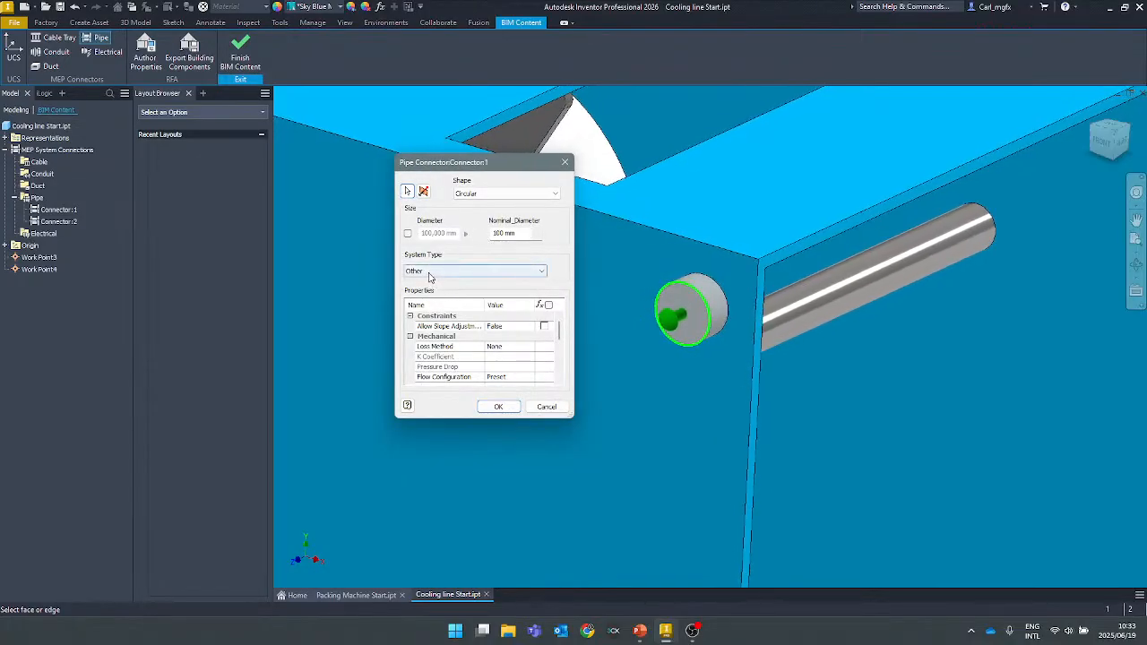
scroll(512, 336, "down", 3)
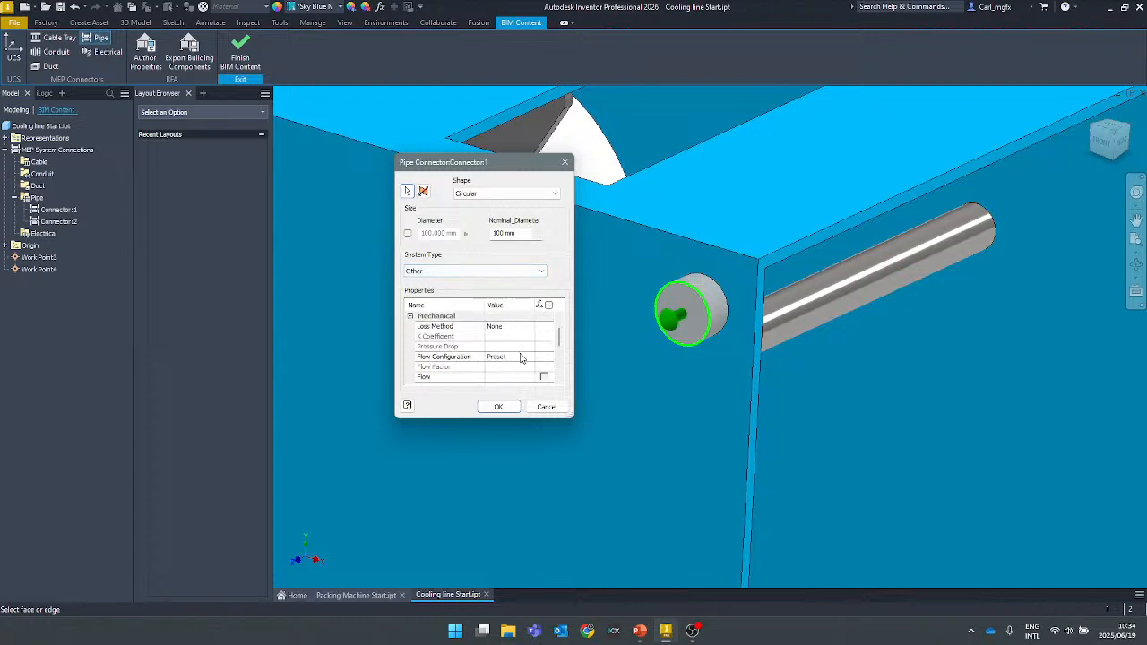
scroll(524, 358, "down", 2)
scroll(502, 368, "down", 1)
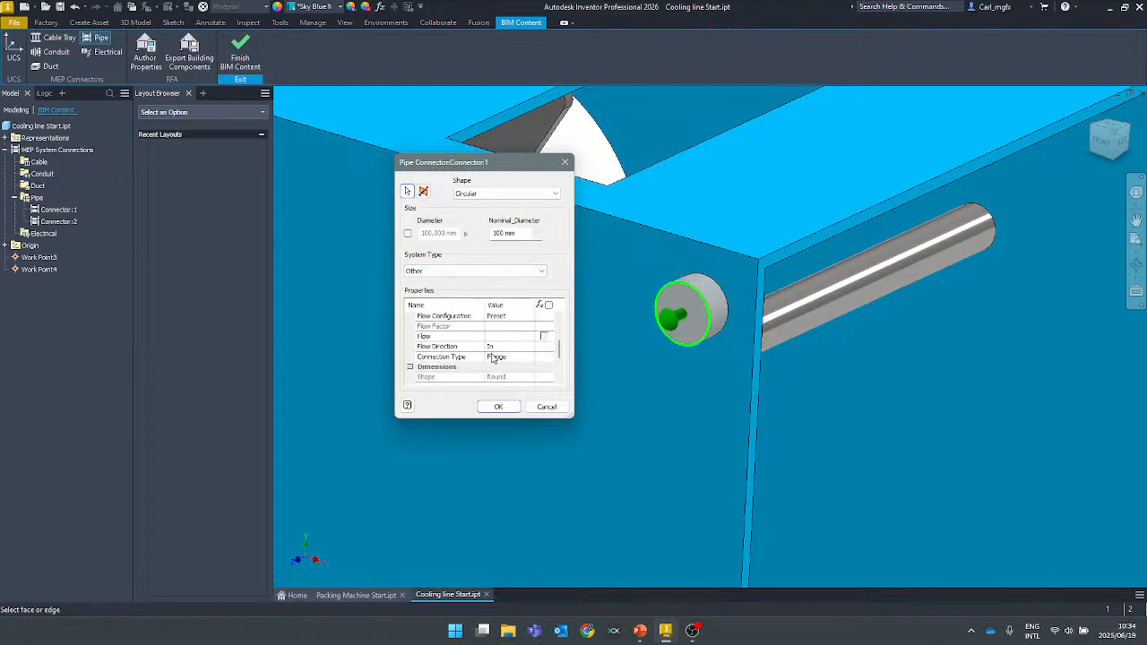
scroll(448, 355, "down", 1)
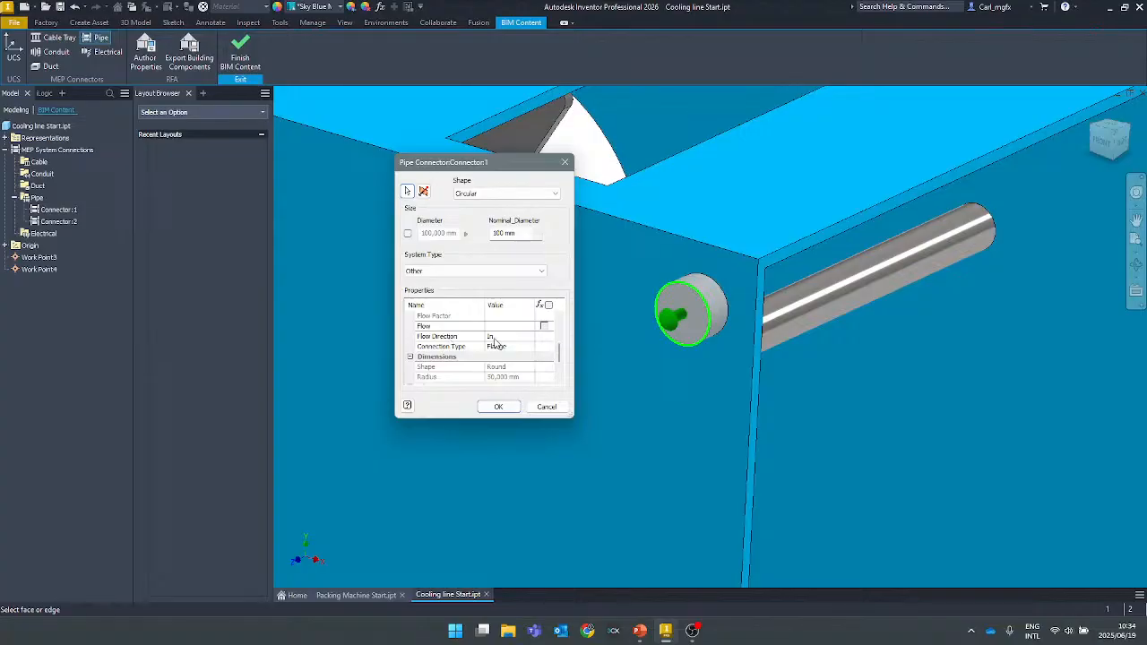
left_click(557, 407)
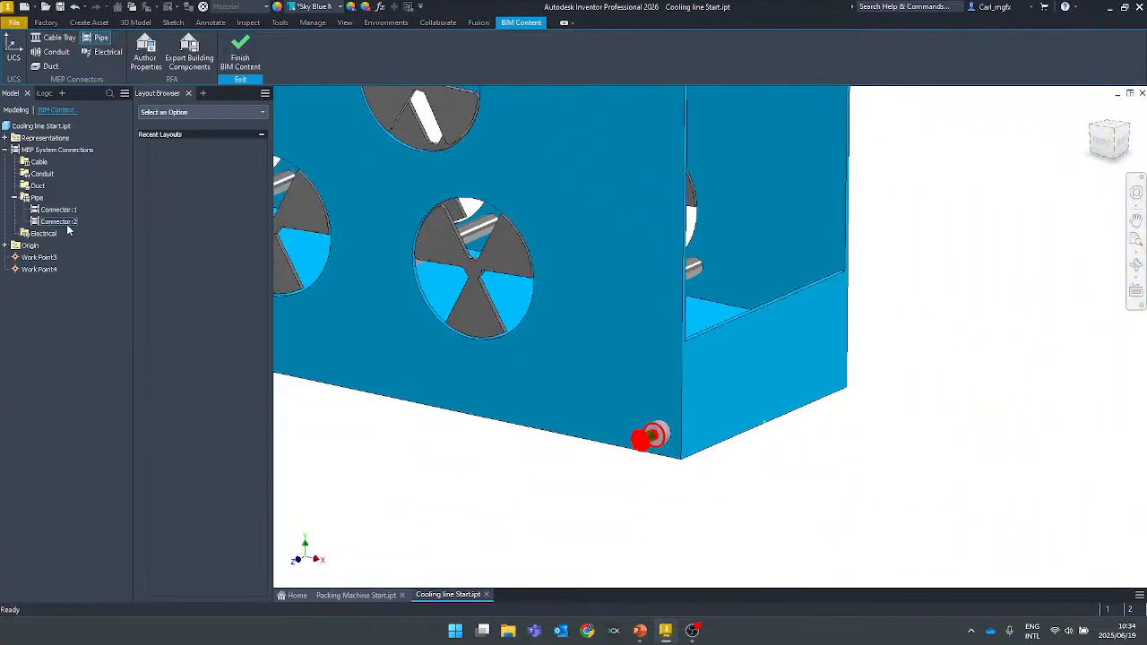
Choose another connection type for pipe Connector:2, accept it and finish the BIM content.
left_click(59, 221)
double_click(63, 222)
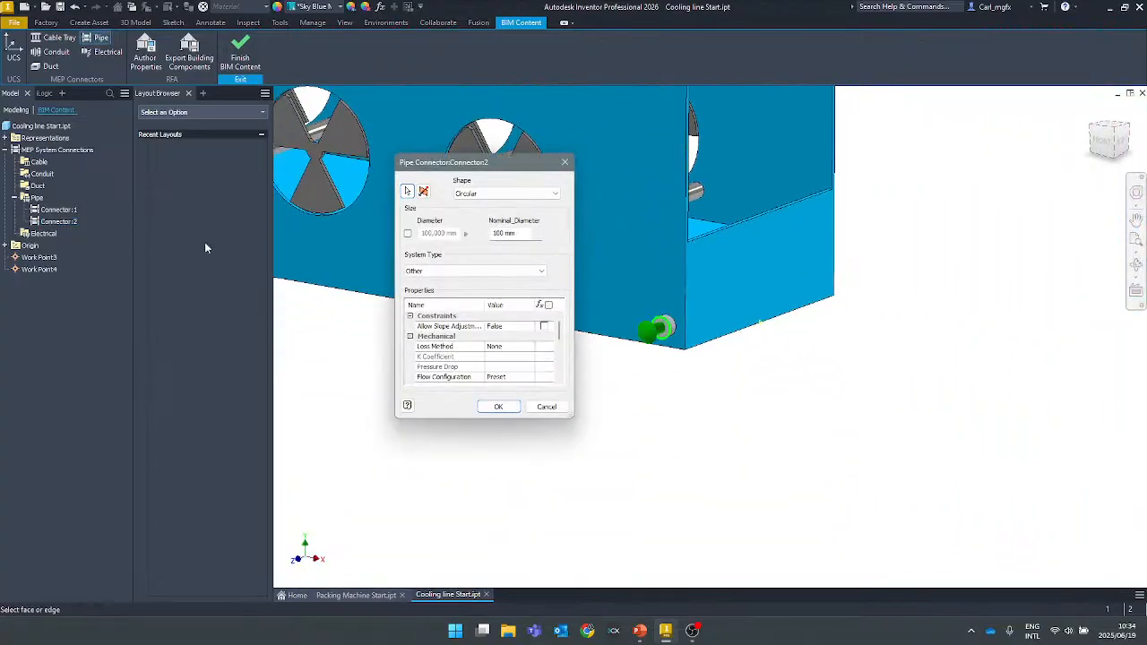
scroll(533, 363, "down", 3)
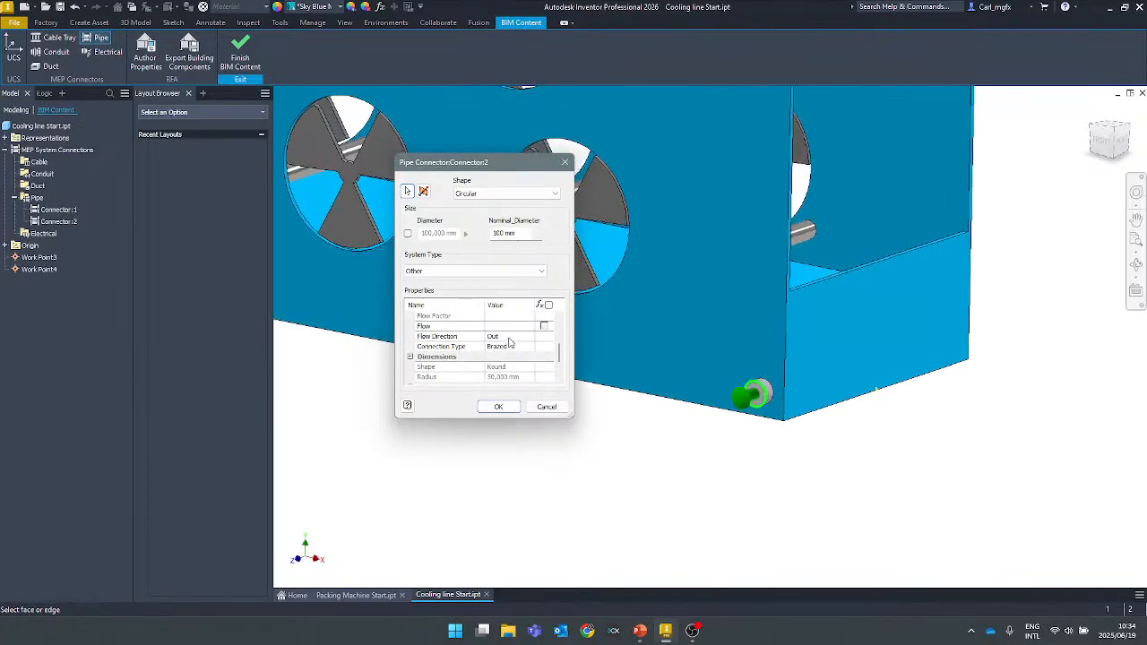
left_click(506, 348)
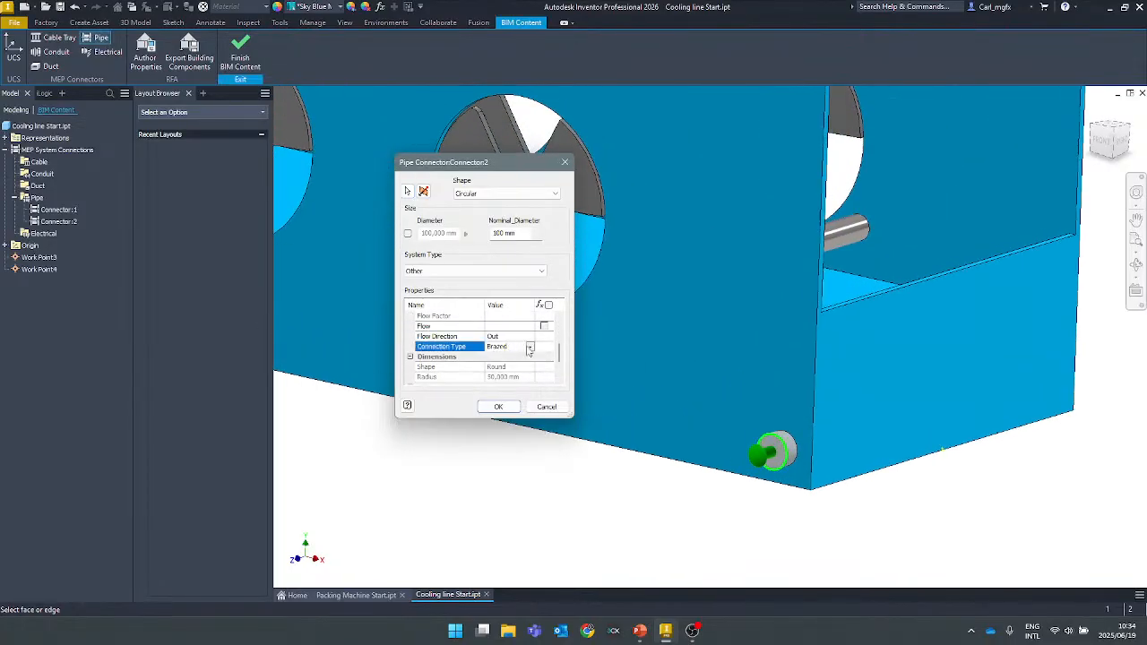
left_click(530, 348)
left_click(518, 403)
left_click(498, 407)
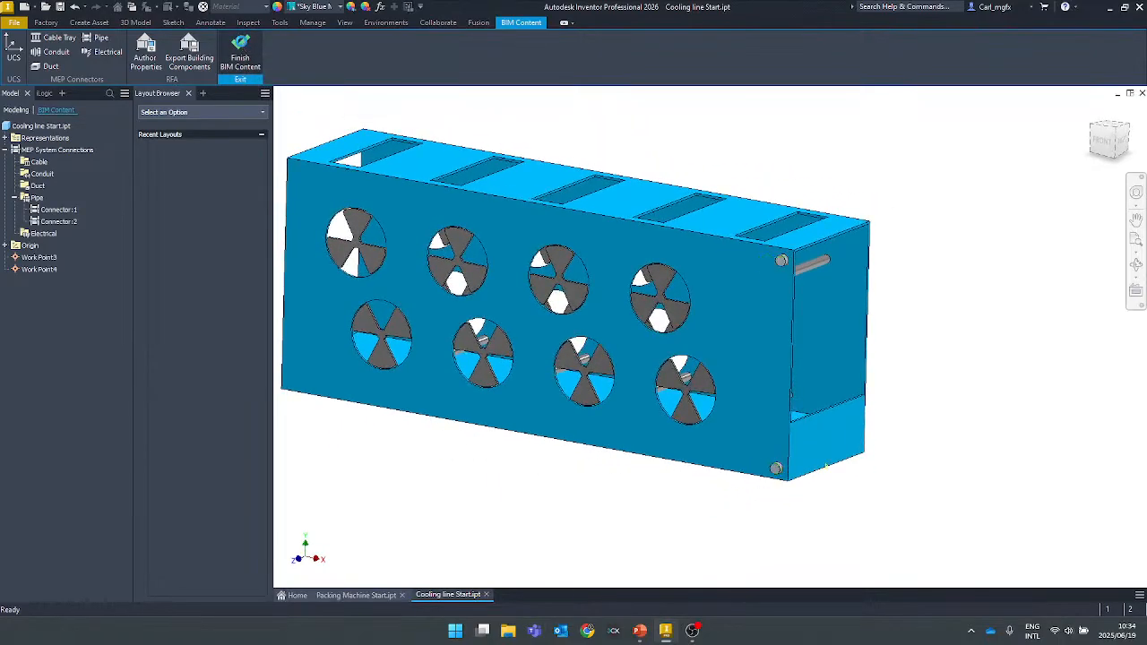
left_click(241, 52)
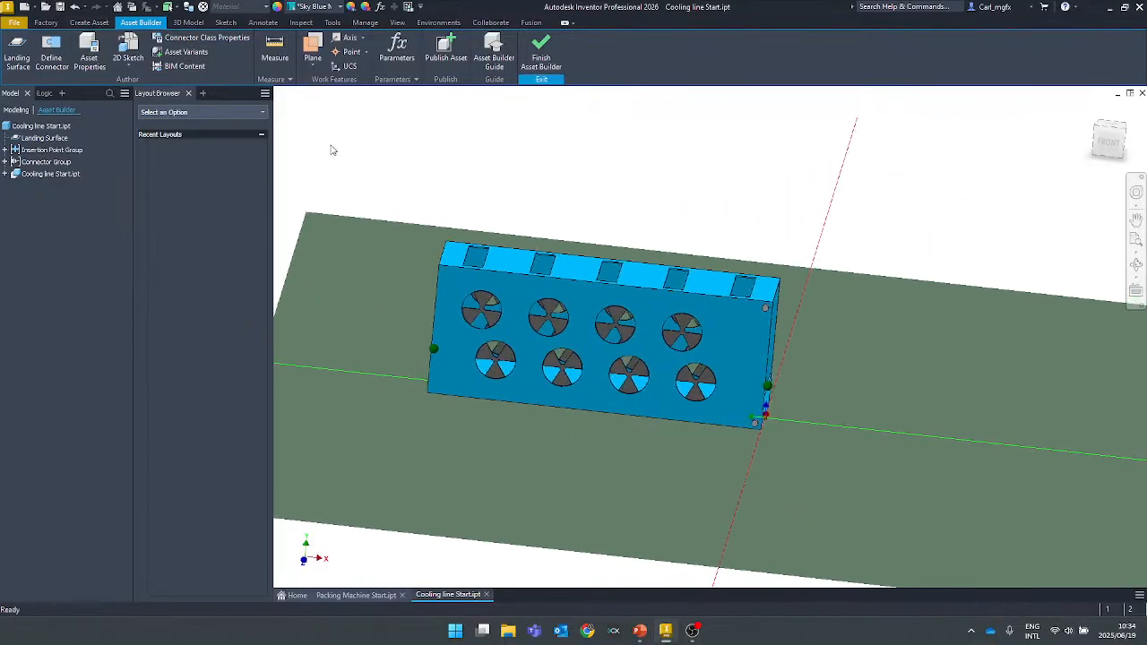
Show the Key Parameters palette and move it clear of the cooling line model.
left_click(397, 23)
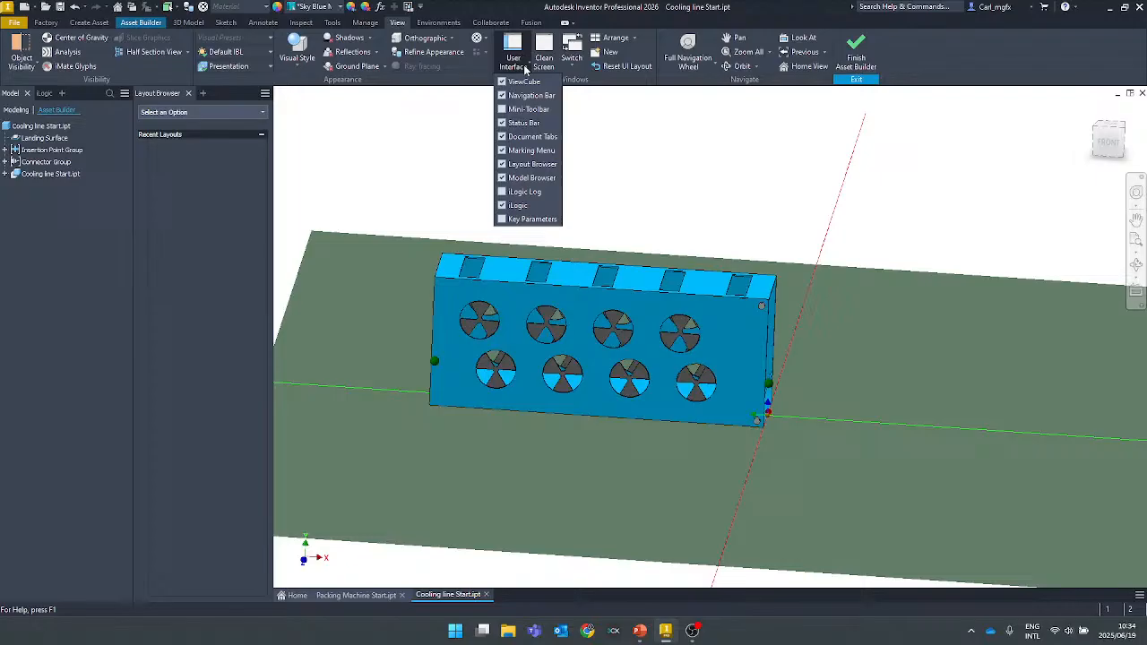
left_click(504, 219)
left_click(447, 308)
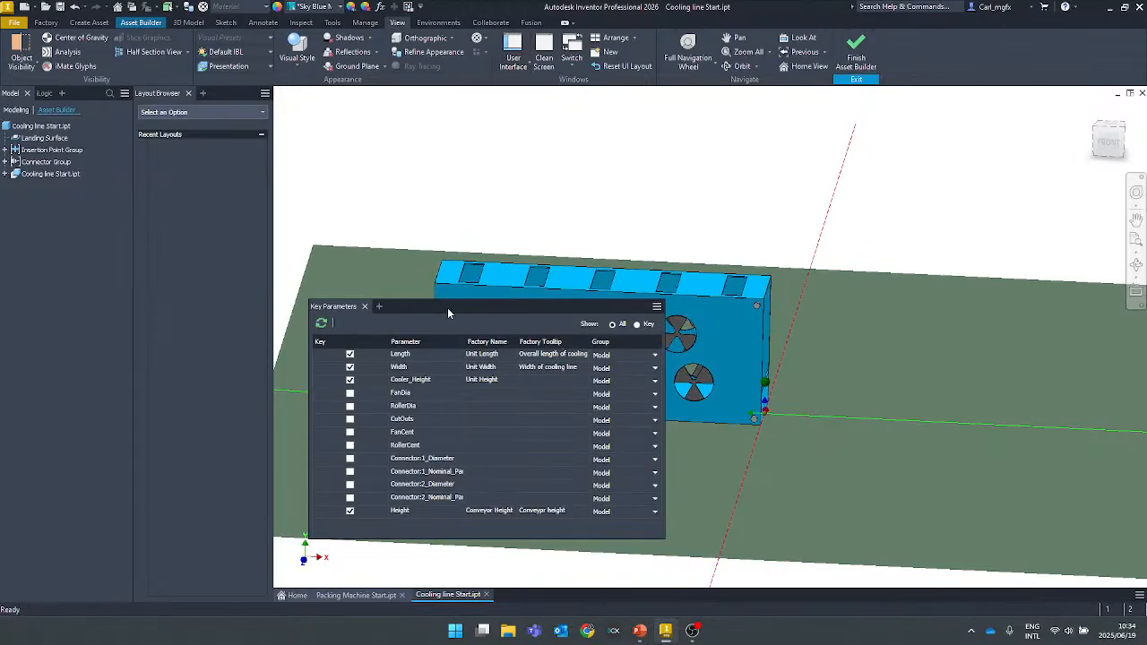
left_click_drag(447, 307, 907, 125)
middle_click_drag(608, 273, 573, 264, "shift")
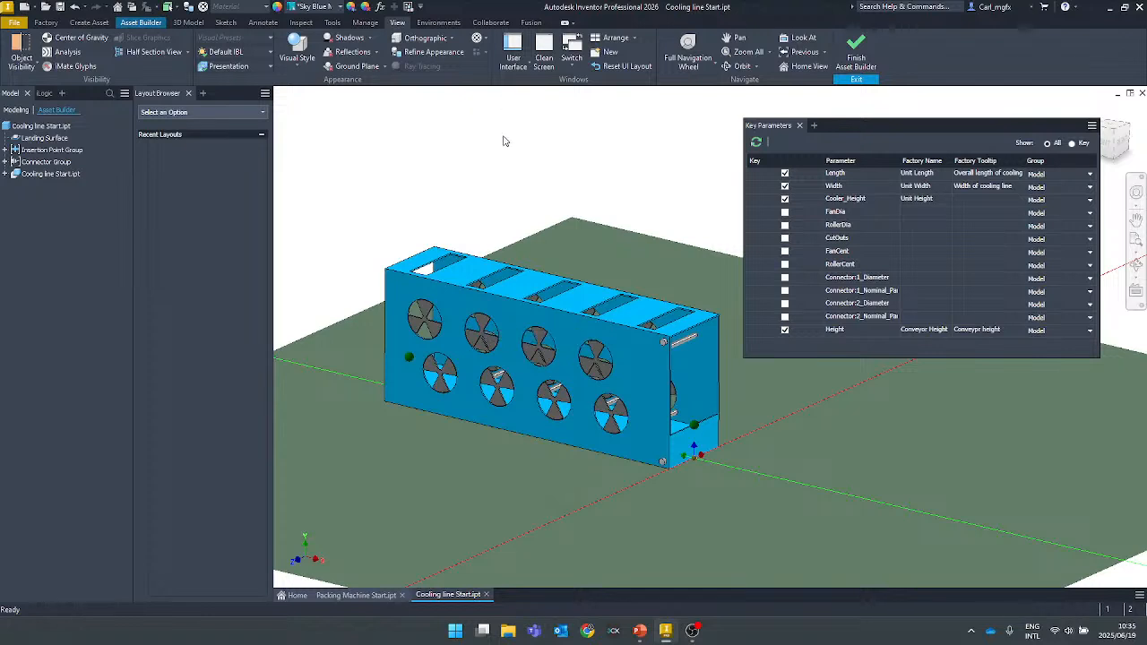
key("alt+Tab")
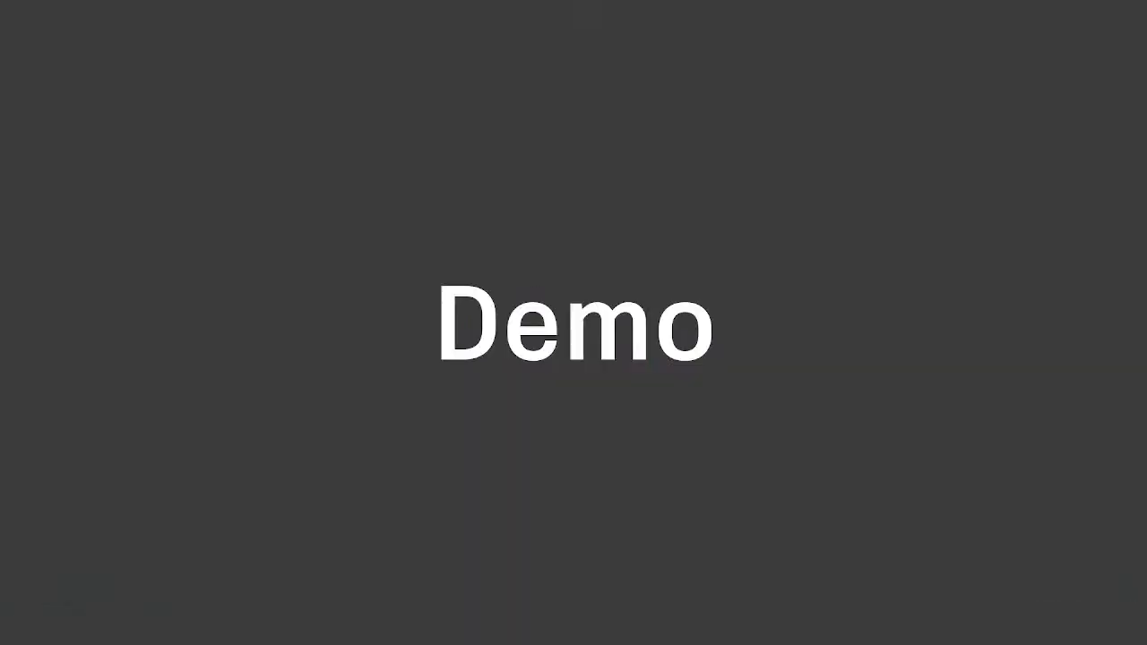
key("Right")
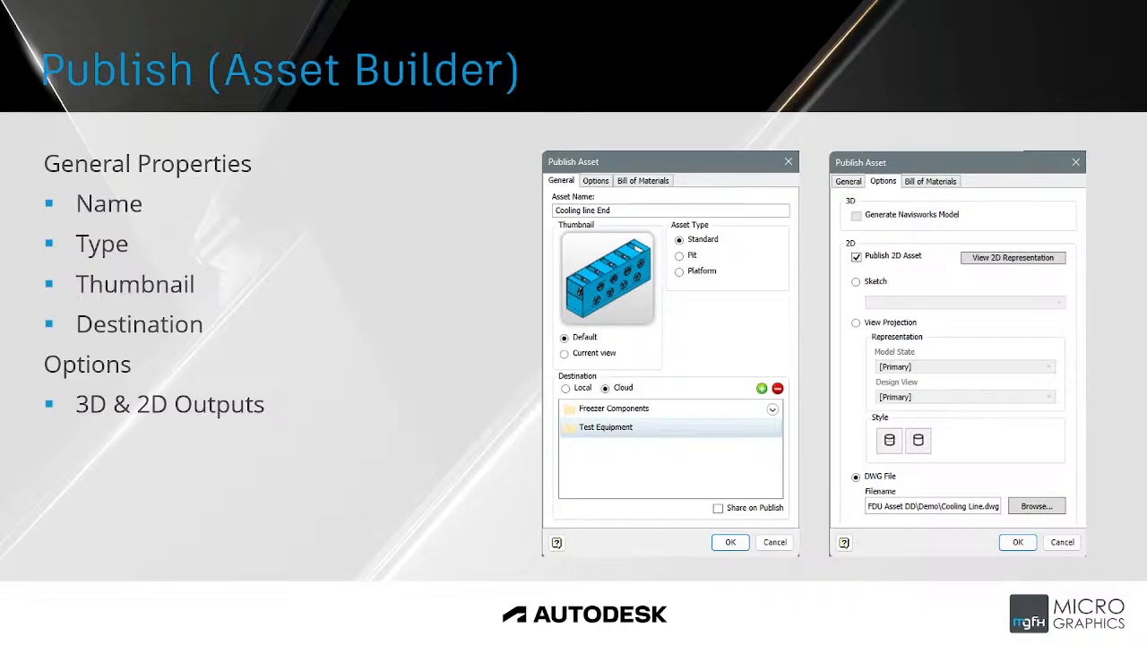
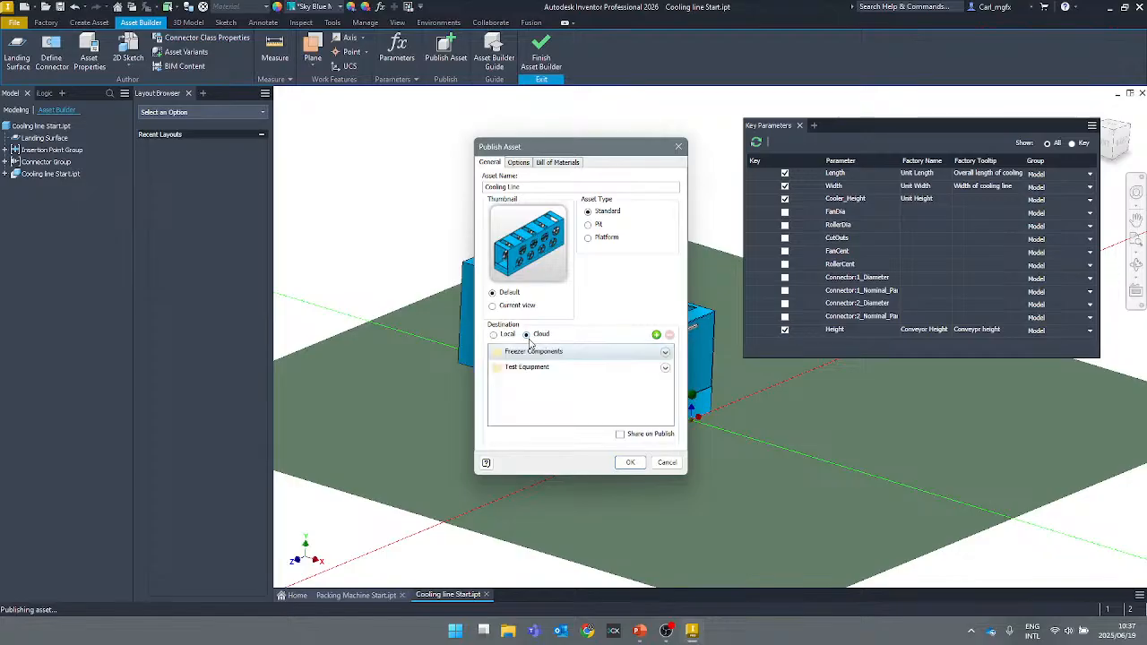
Name the asset Cooling Line (Demo) and set the cloud folder Test Equipment as its publish destination.
left_click(538, 190)
type("(De")
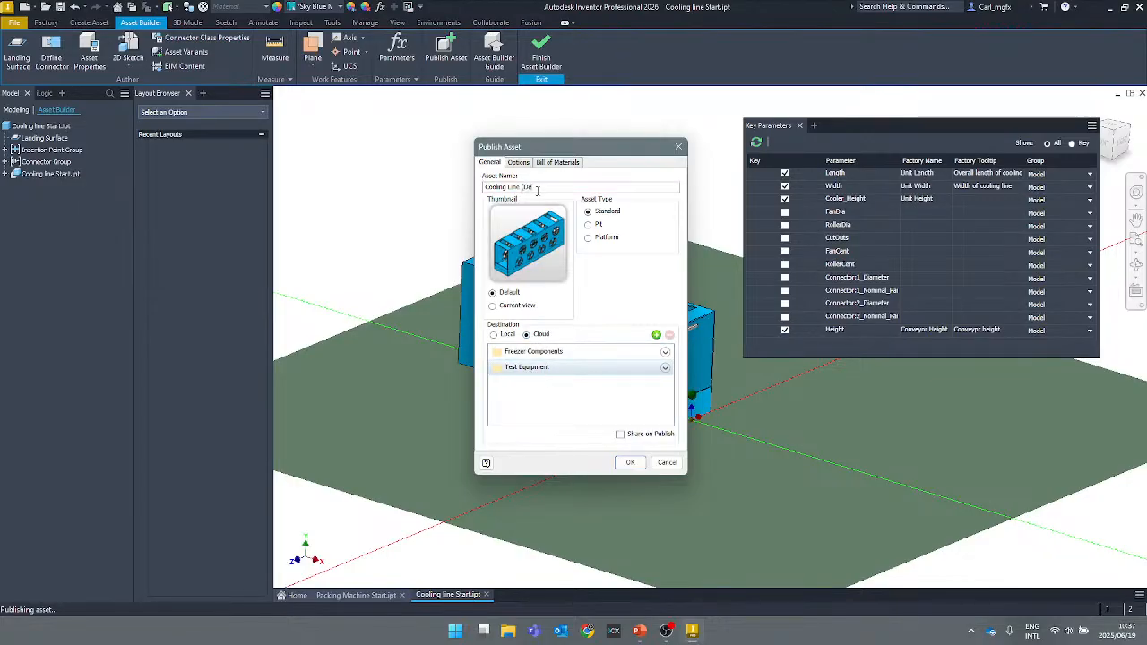
type("mo)")
Review the asset's 2D publishing options and default BOM structure, and publish it to the cloud.
left_click(518, 163)
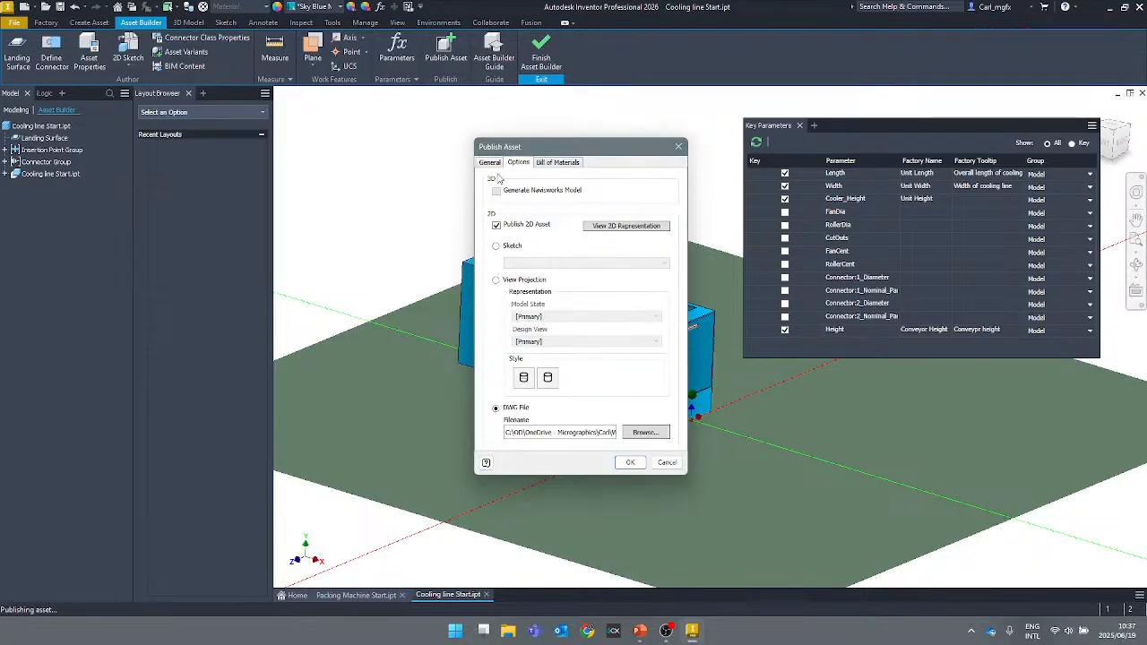
left_click(557, 163)
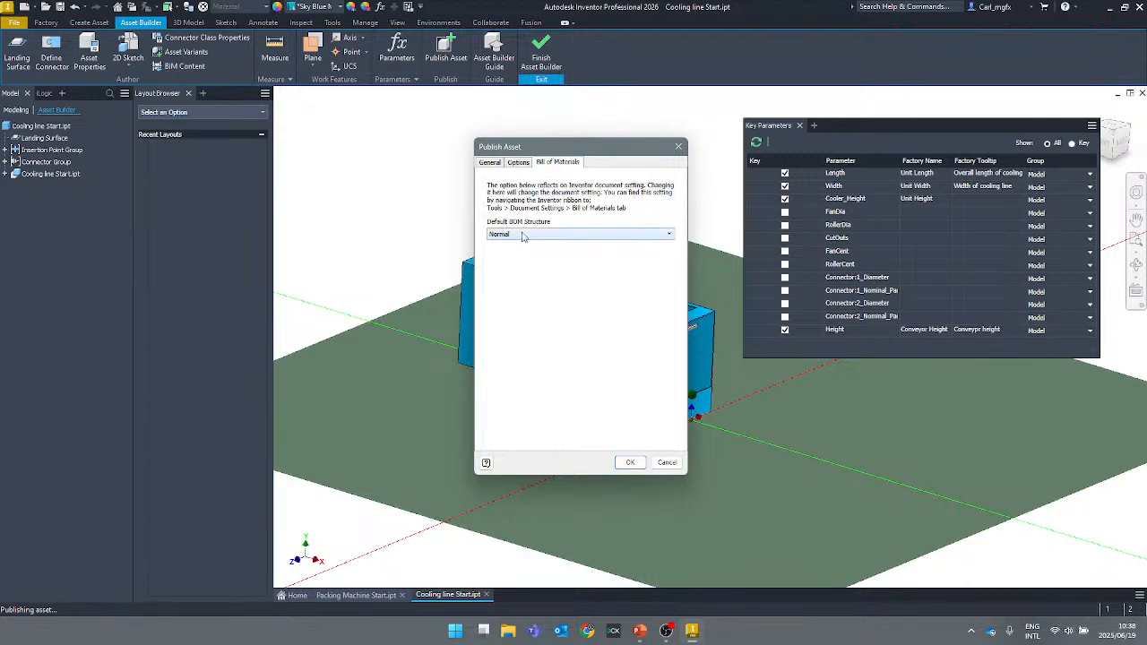
left_click(489, 163)
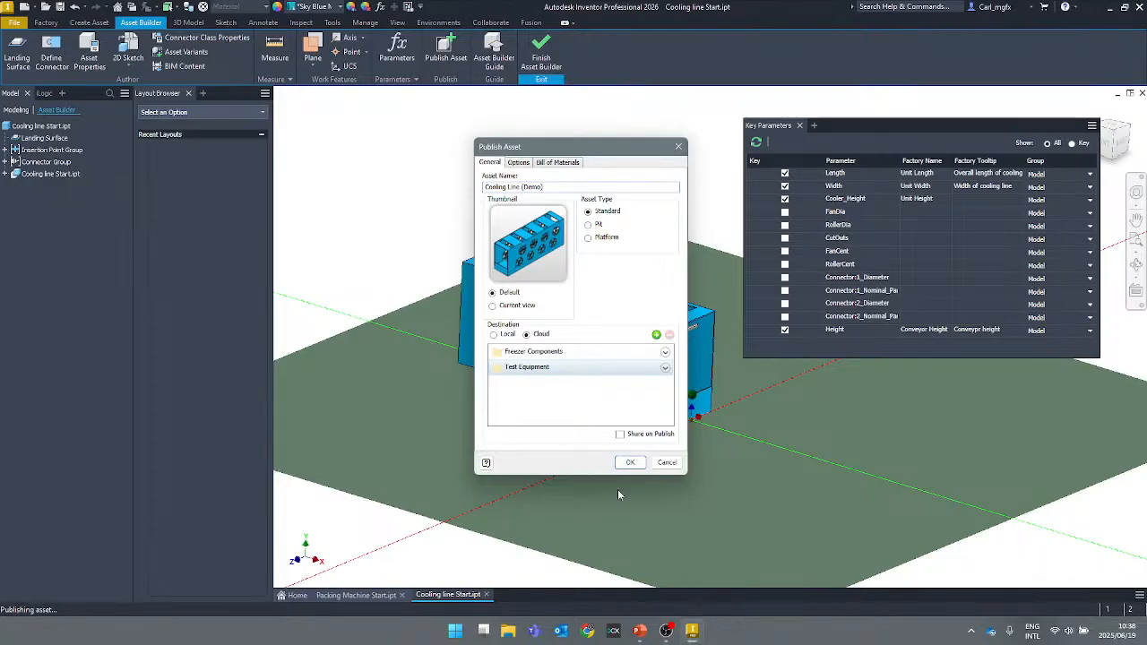
left_click(631, 463)
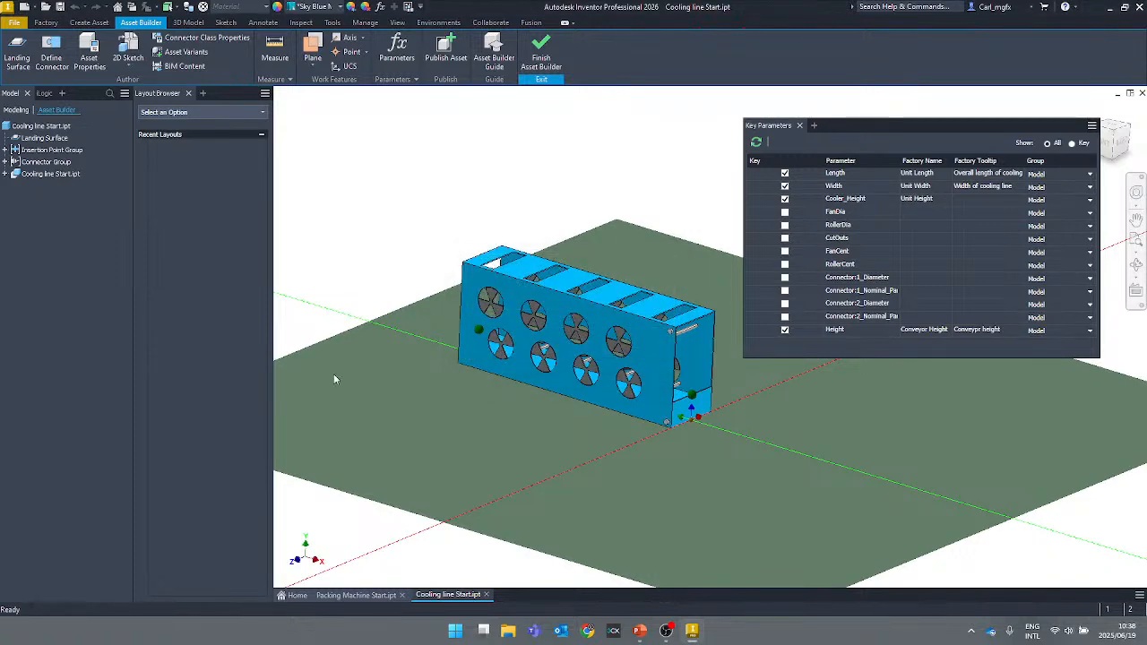
Create a new factory layout assembly from the Factory Layout (mm).iam template.
scroll(415, 540, "down", 4)
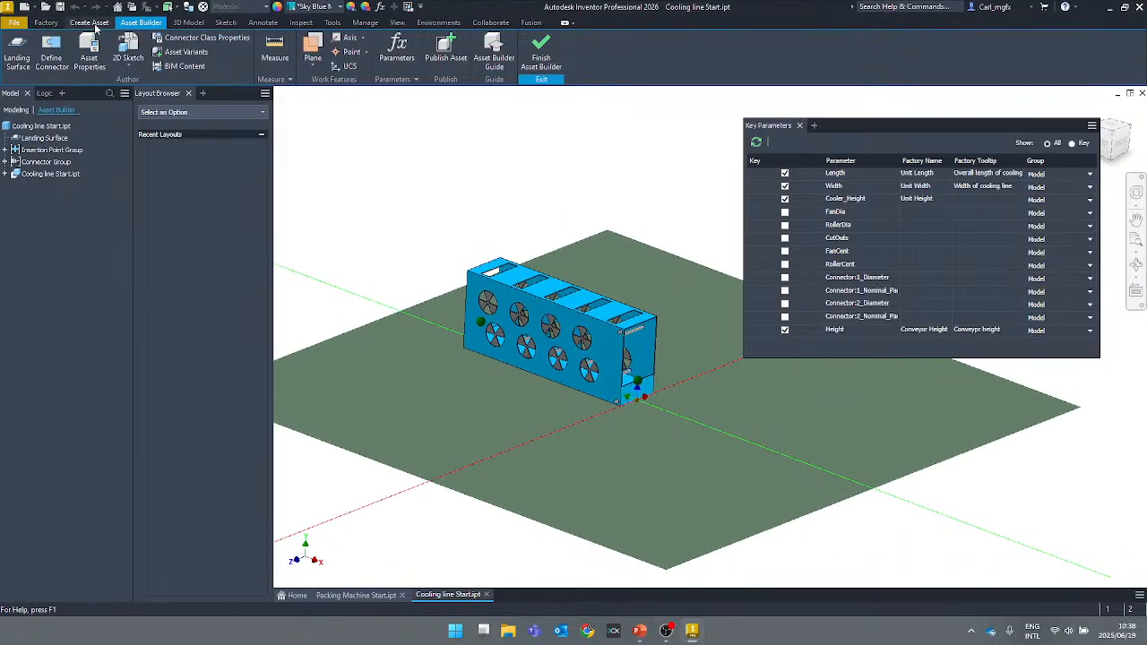
left_click(24, 7)
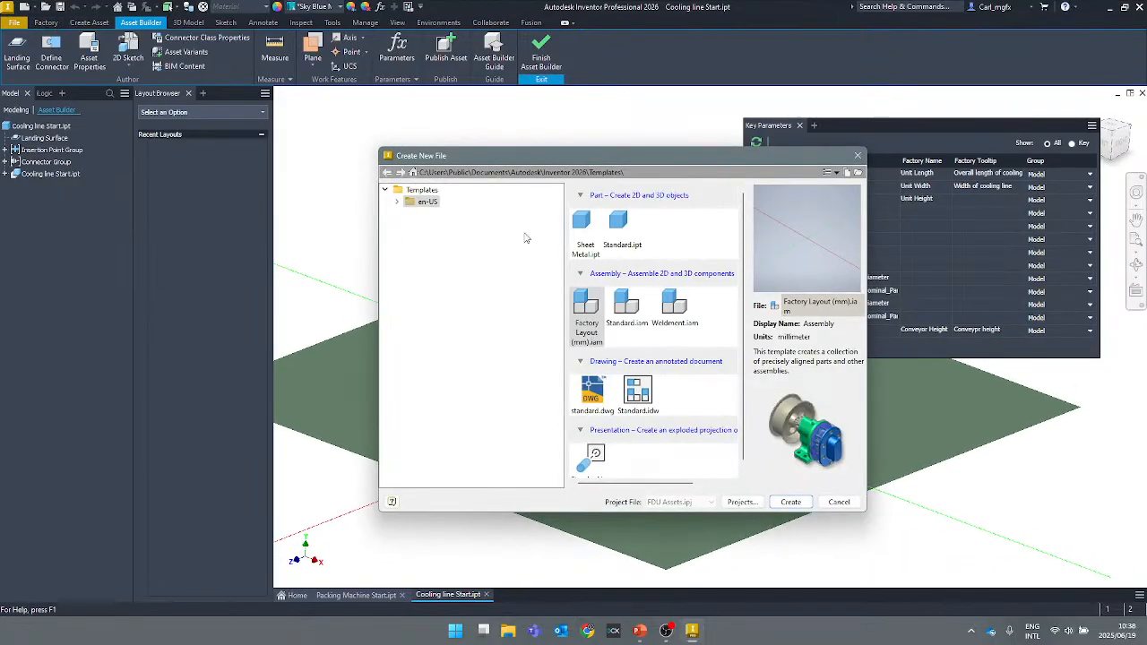
double_click(586, 309)
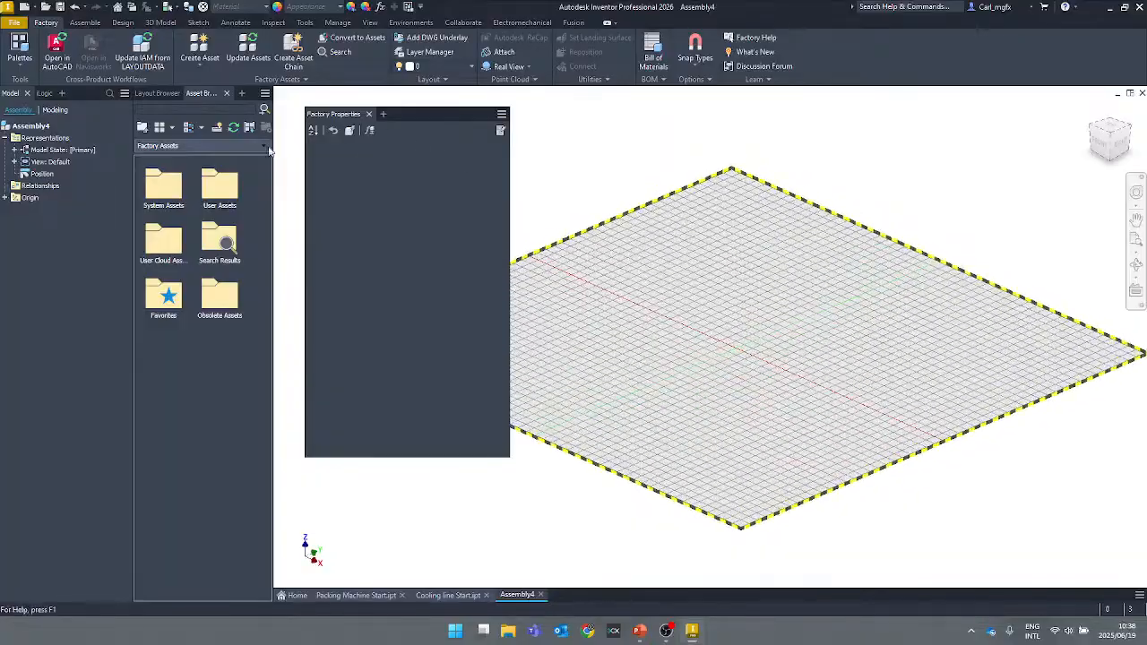
Place one Cooling Line (Demo) from the Test Equipment folder of the user cloud assets near the layout's origin.
double_click(162, 251)
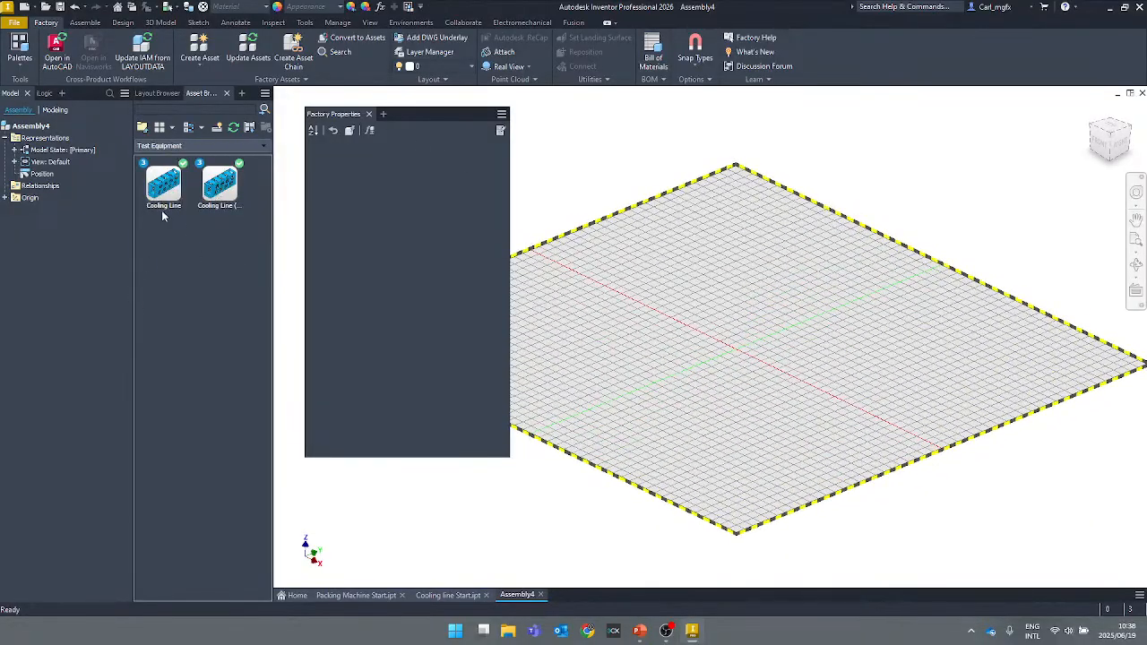
left_click(164, 186)
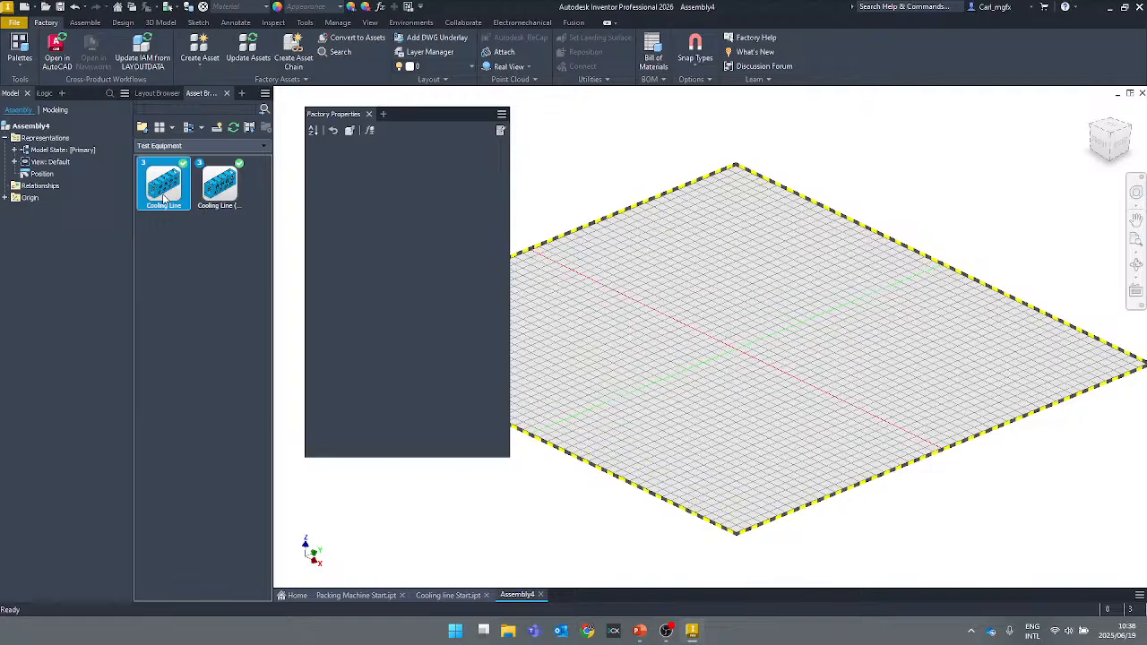
left_click(223, 188)
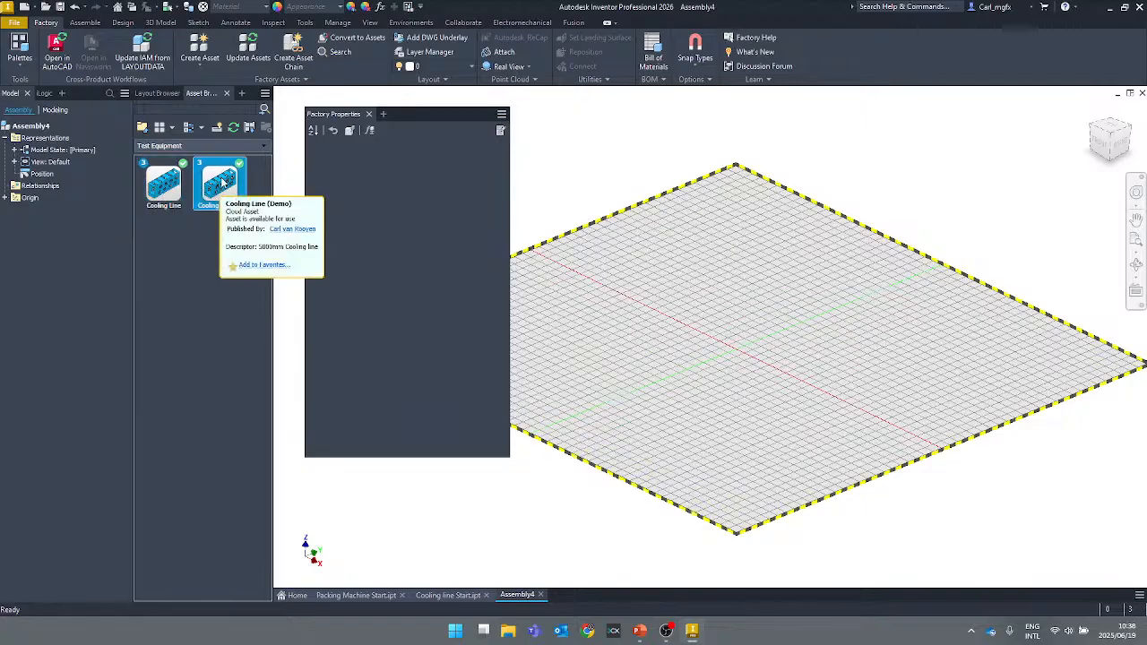
double_click(222, 182)
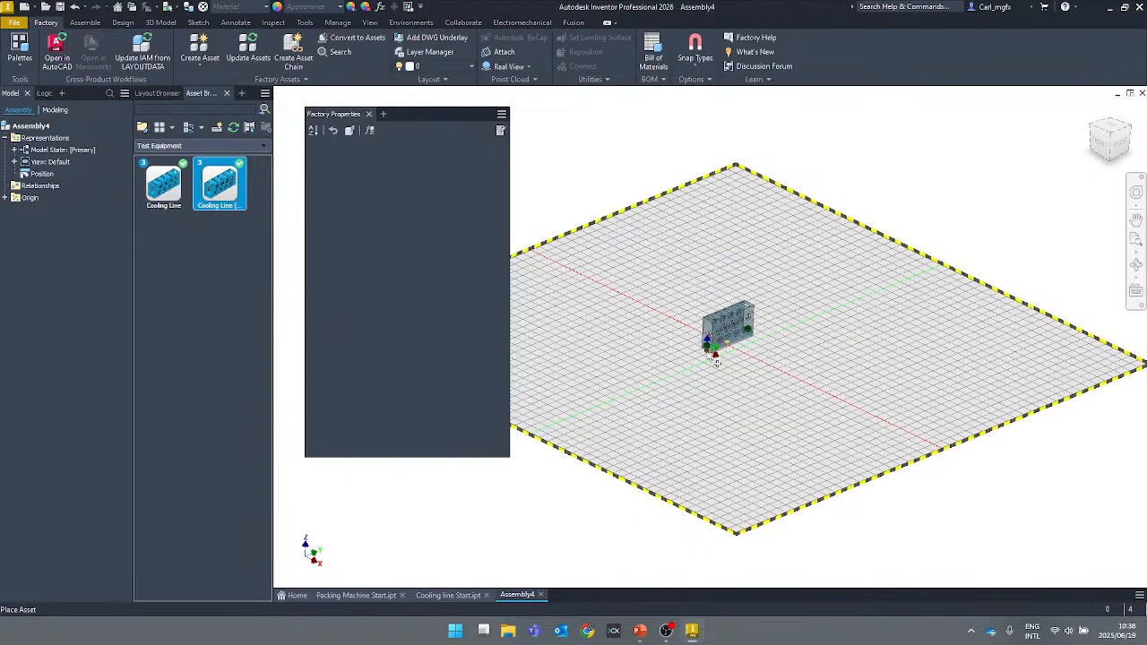
scroll(715, 359, "up", 5)
scroll(739, 393, "down", 2)
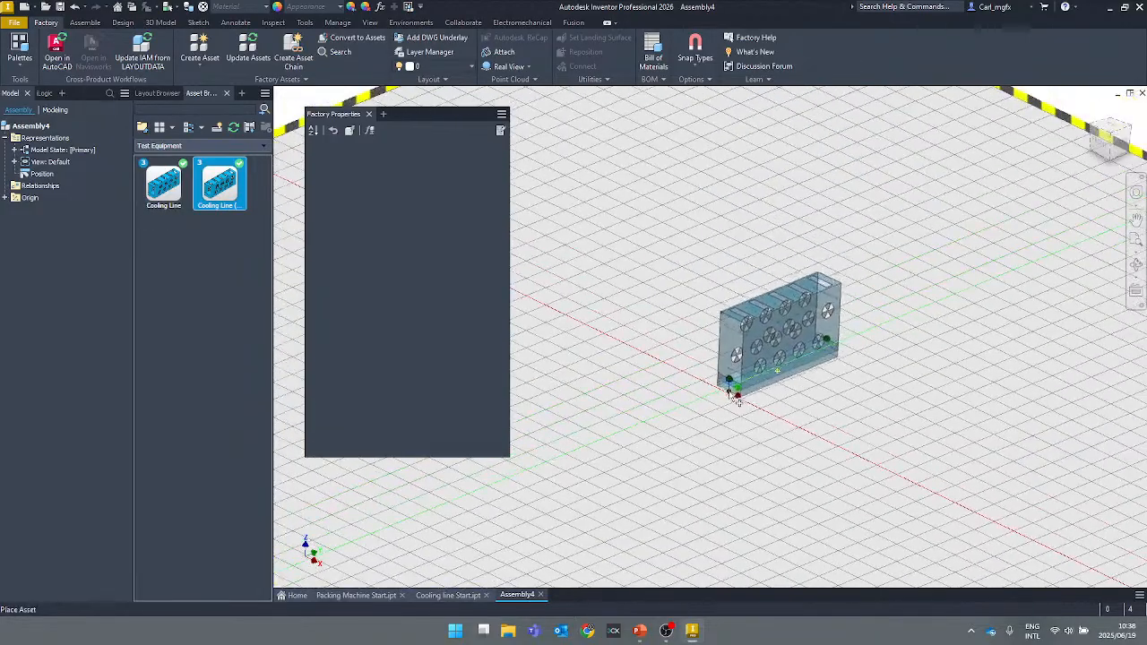
left_click(735, 397)
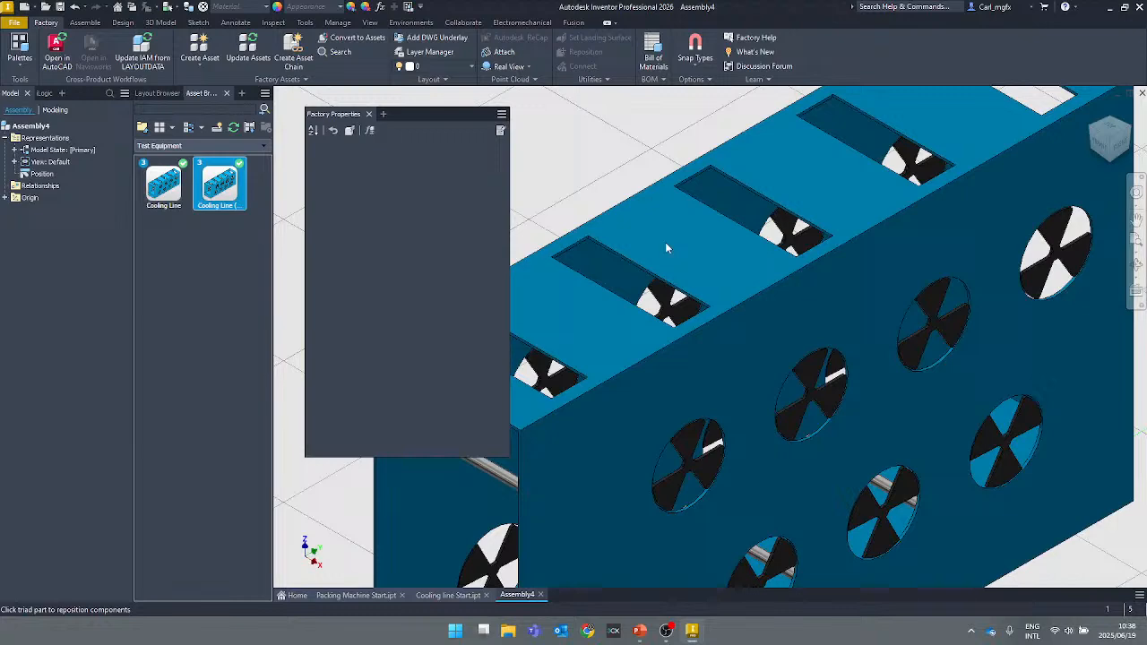
right_click(665, 242)
left_click(704, 251)
scroll(702, 252, "down", 5)
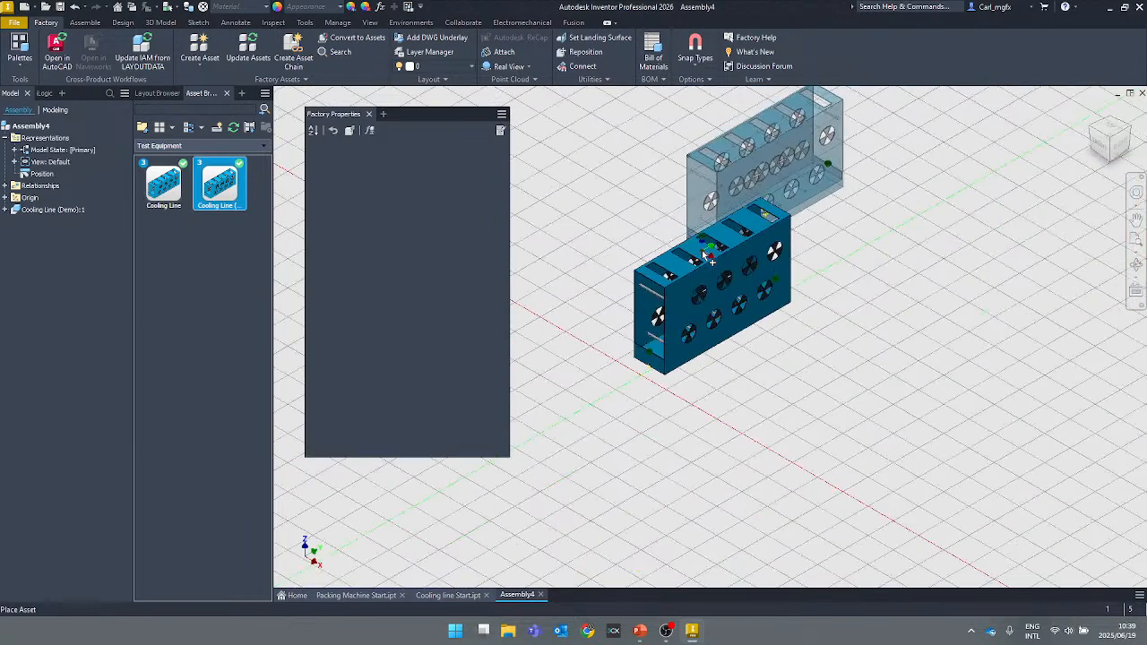
scroll(710, 278, "up", 2)
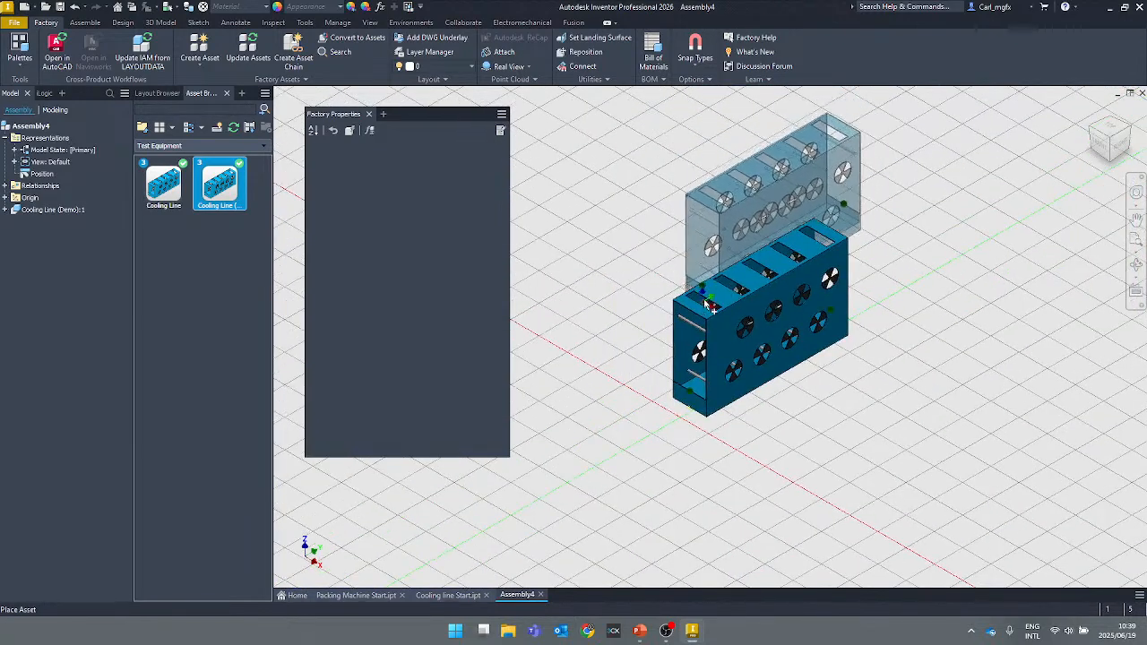
key("Escape")
Set the placed cooling line's Conveyor Height to 750 and apply the change.
left_click(793, 303)
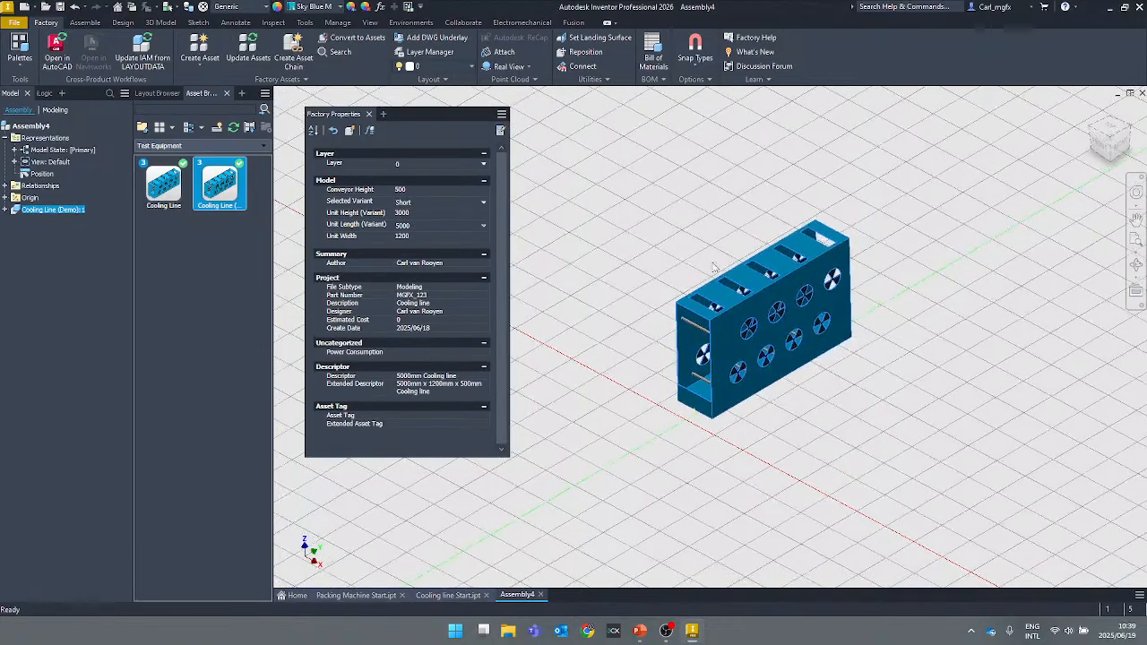
left_click(400, 190)
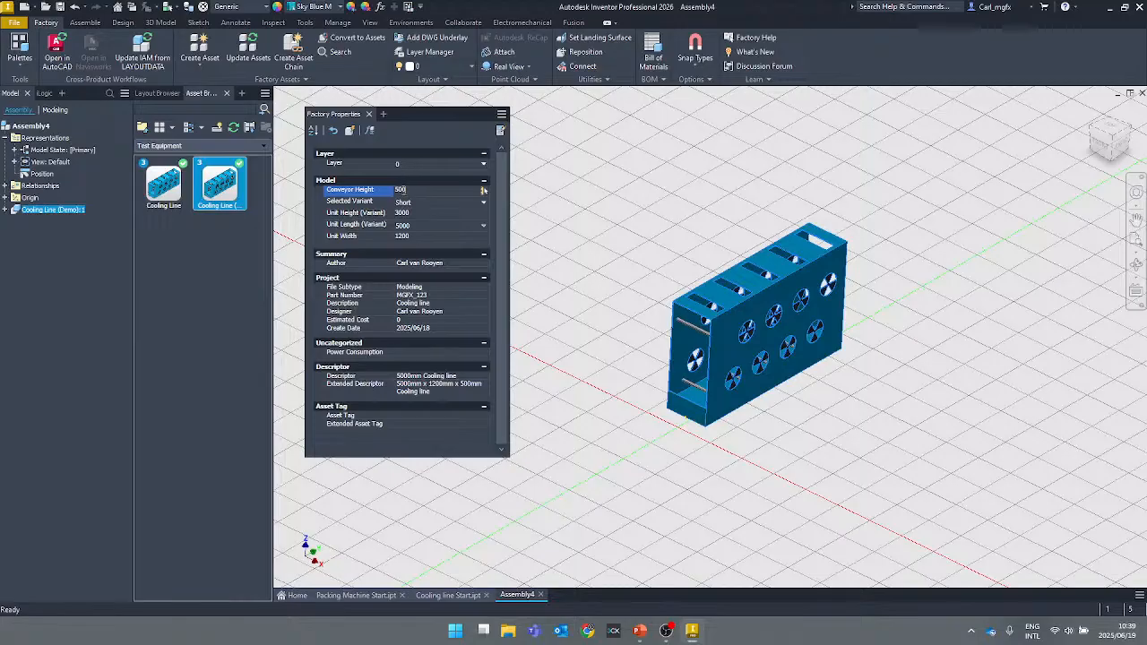
scroll(714, 404, "up", 6)
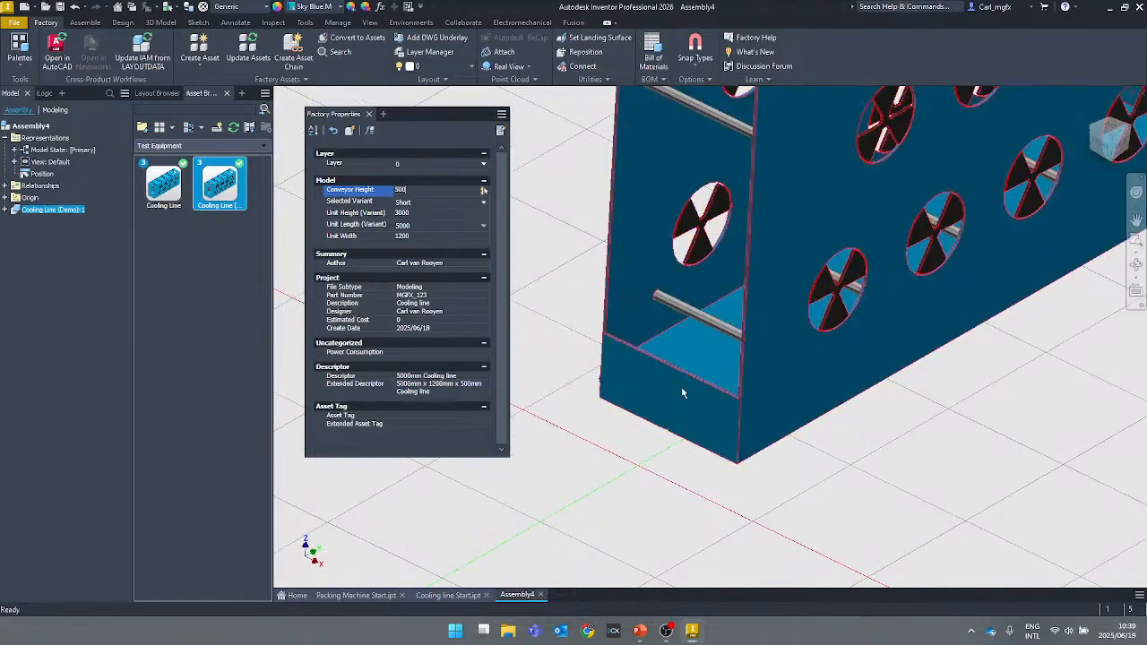
scroll(663, 357, "down", 4)
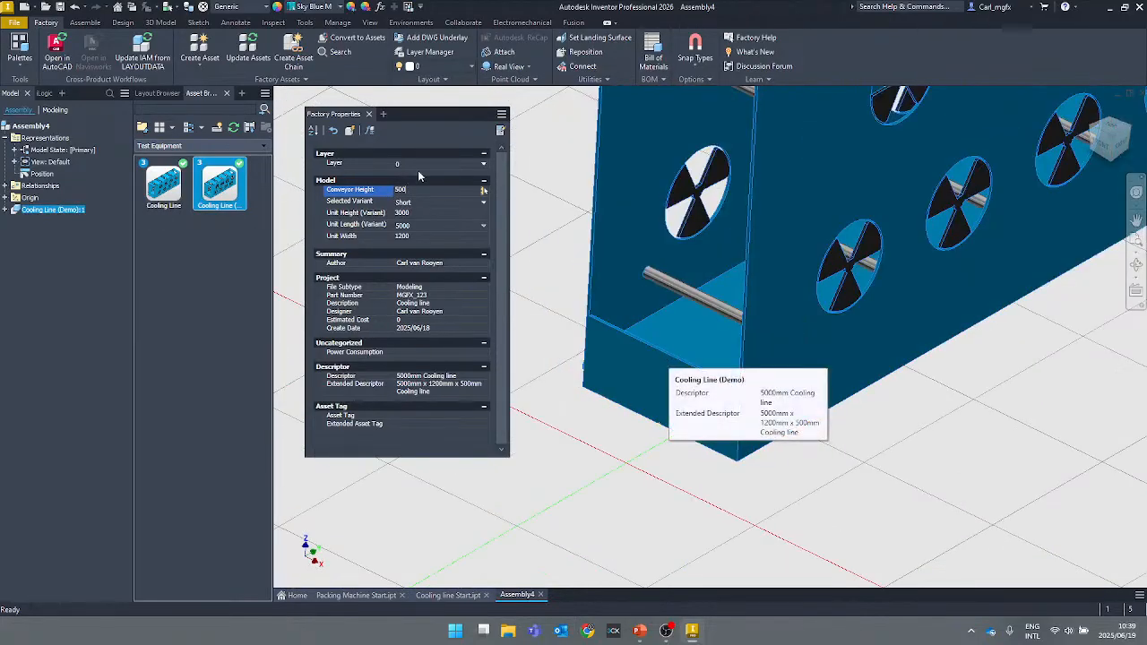
type("75")
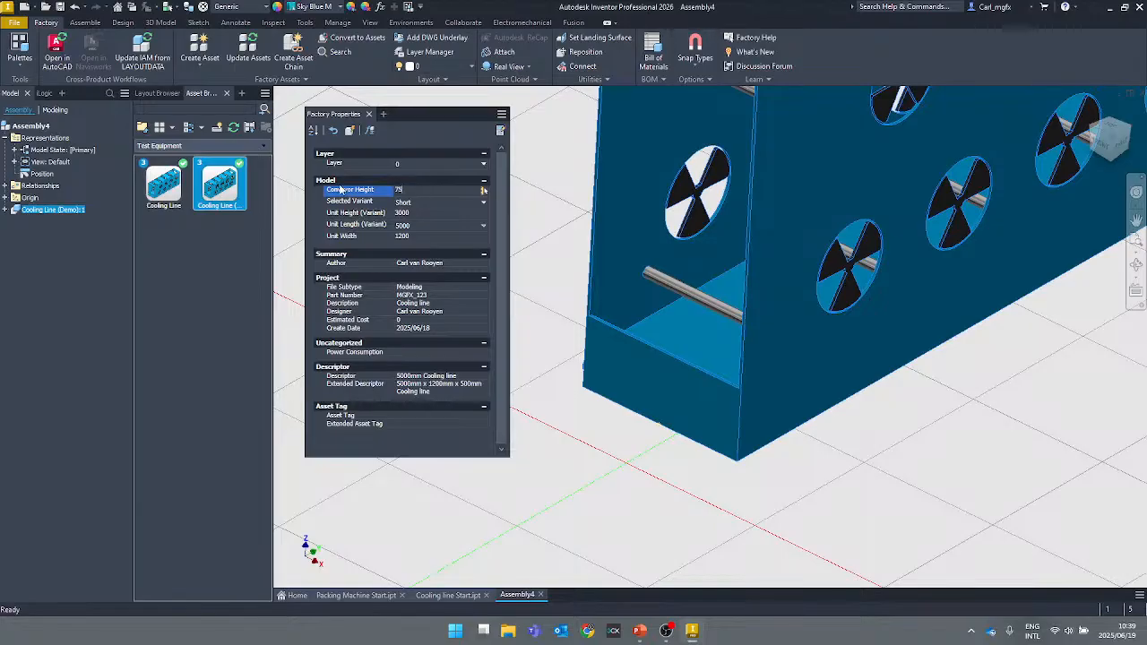
left_click(349, 131)
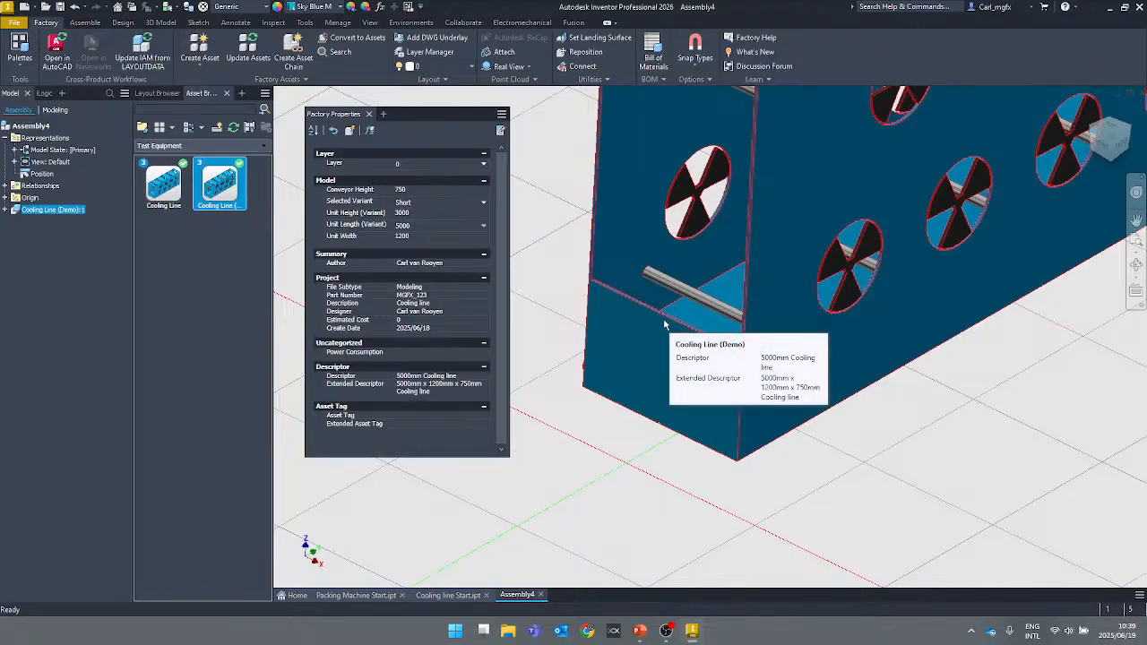
Switch the placed cooling line to the Medium variant and apply the change.
left_click(411, 204)
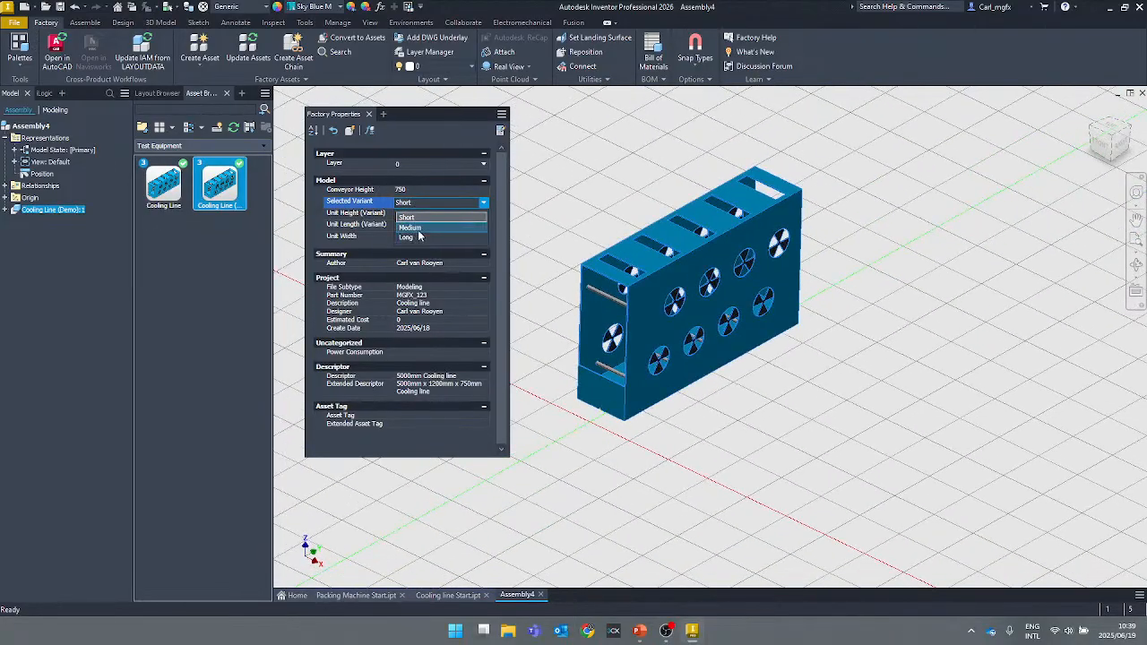
left_click(410, 227)
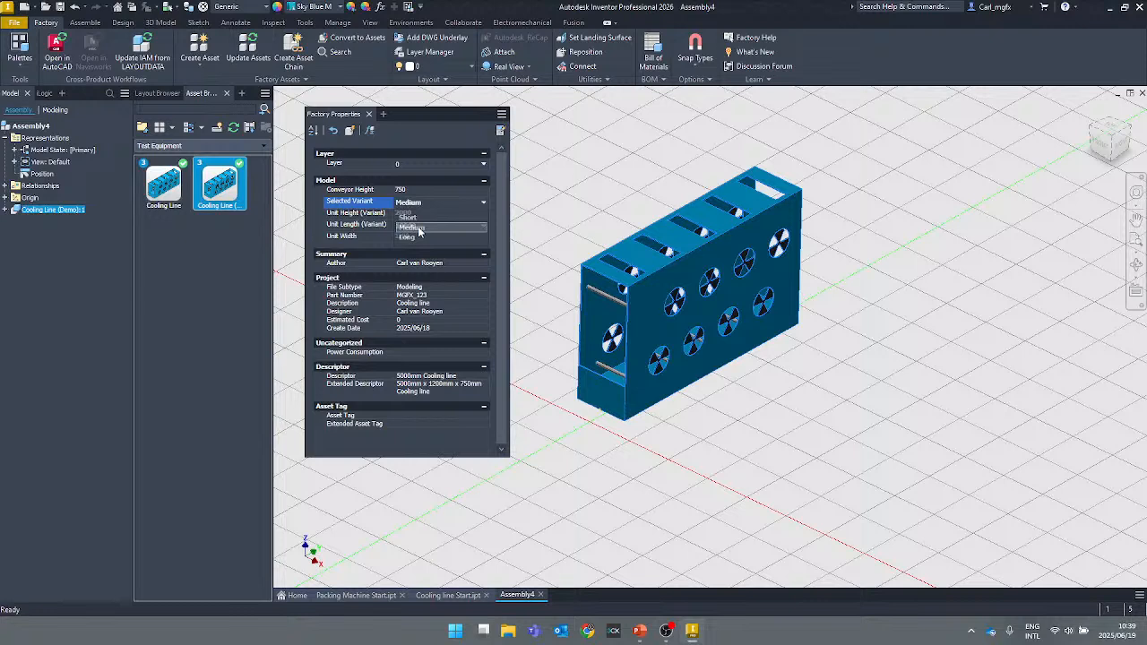
left_click(351, 130)
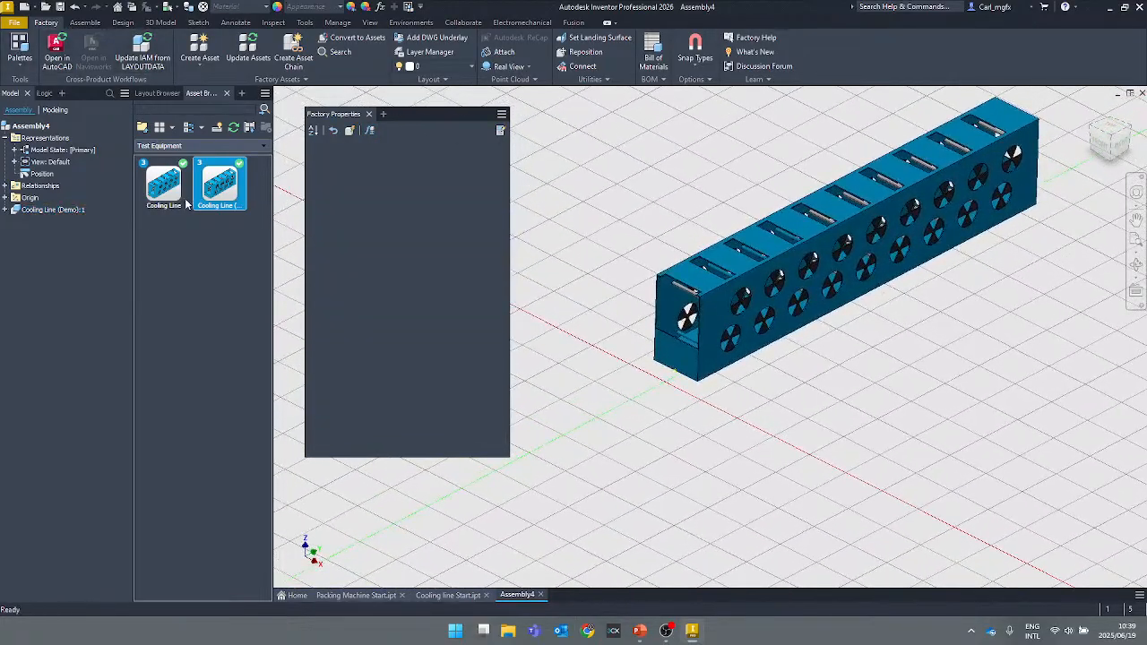
Place one Straight Belt Conveyor from the Belt folder of the system conveyor assets on the connector at the cooling line's open end.
left_click(142, 127)
left_click(142, 127)
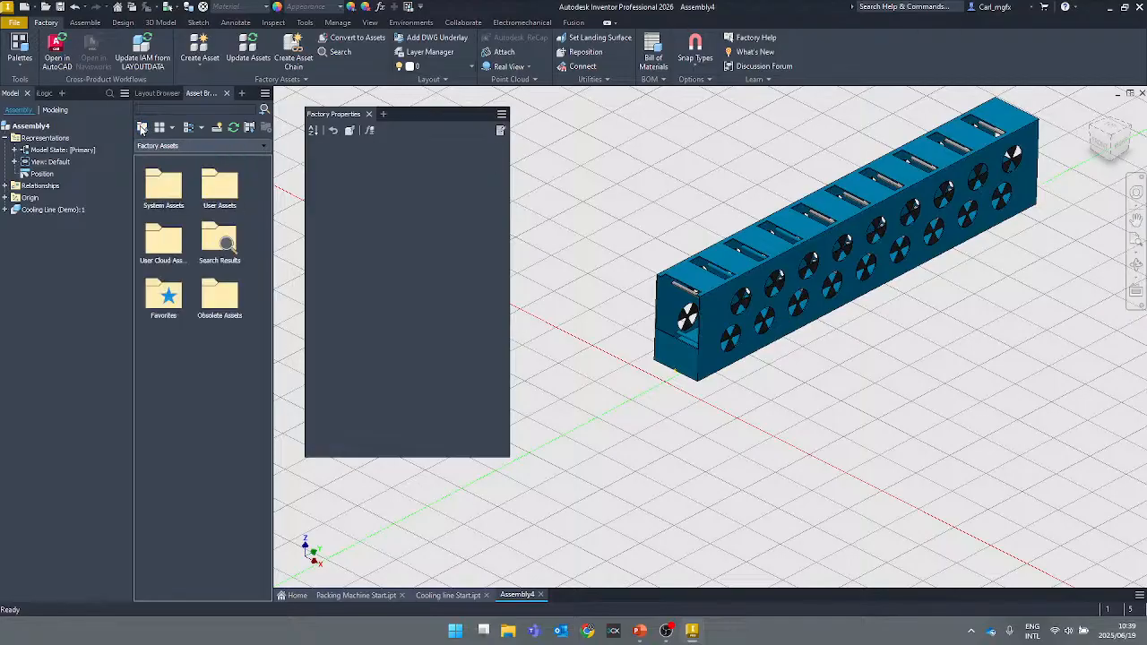
double_click(170, 194)
double_click(218, 242)
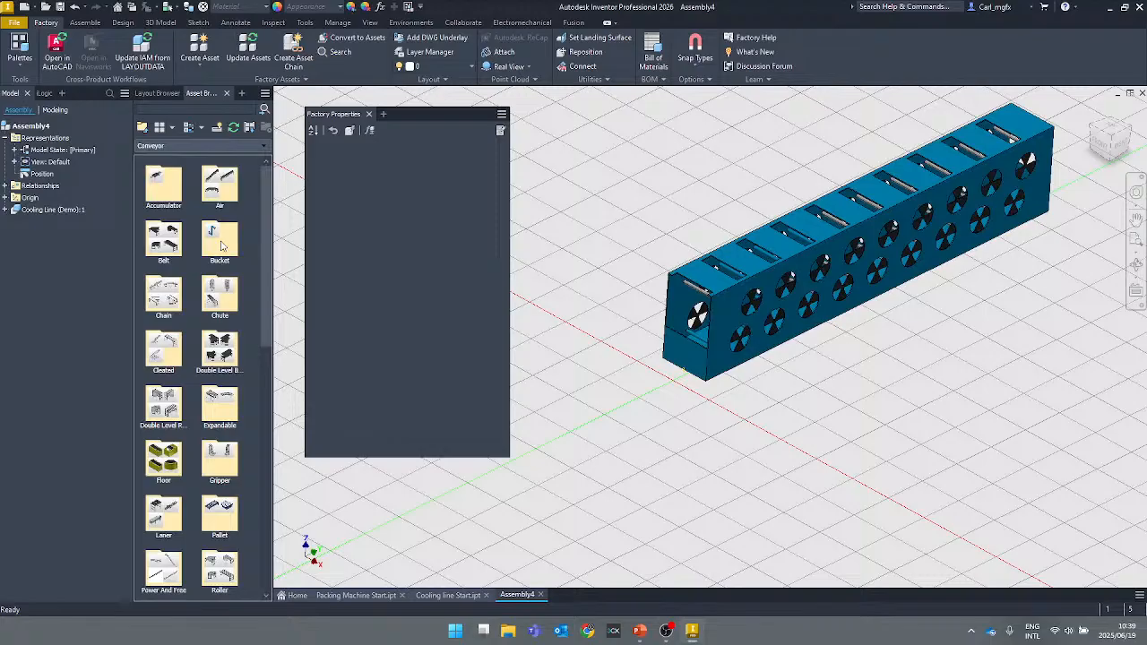
double_click(162, 234)
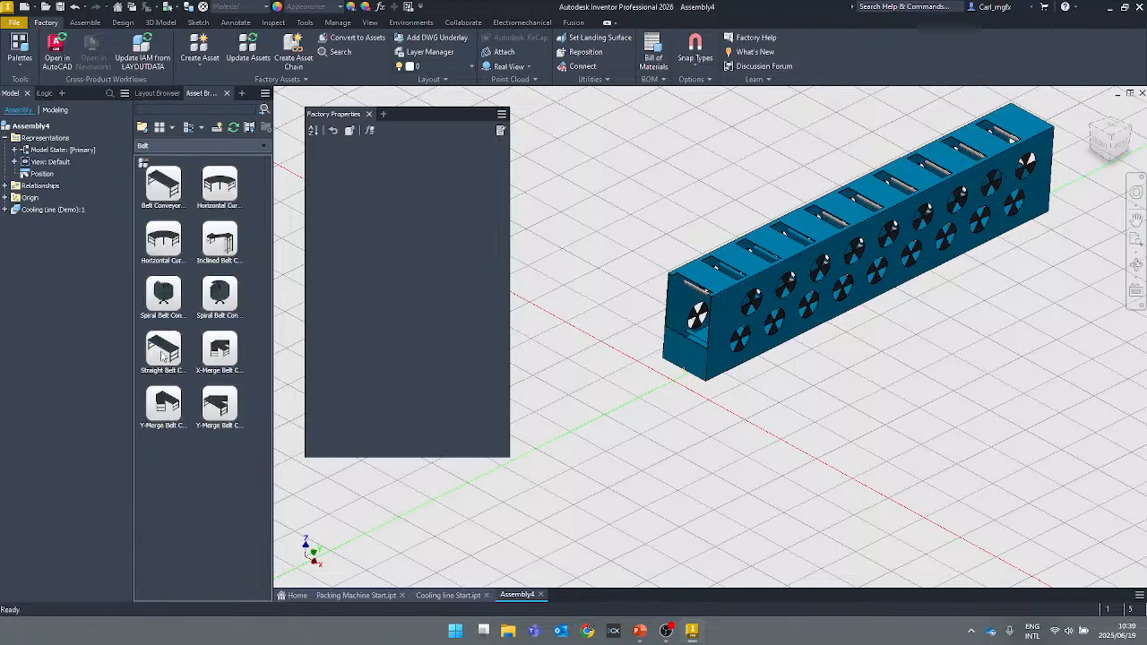
left_click(163, 352)
scroll(619, 376, "up", 3)
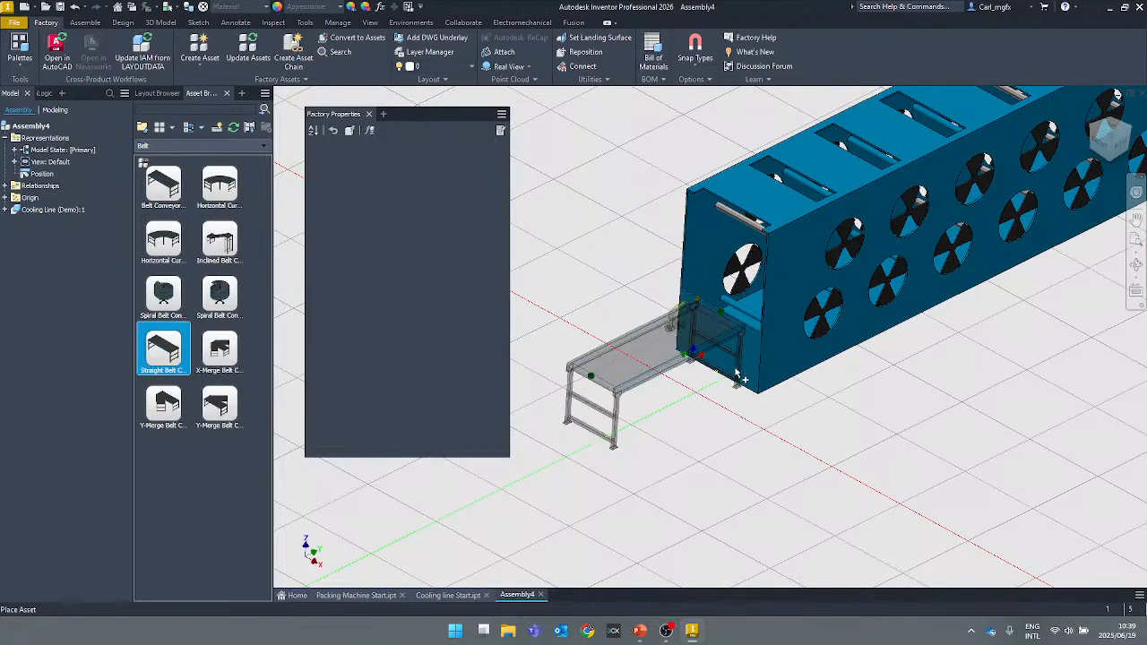
left_click(736, 375)
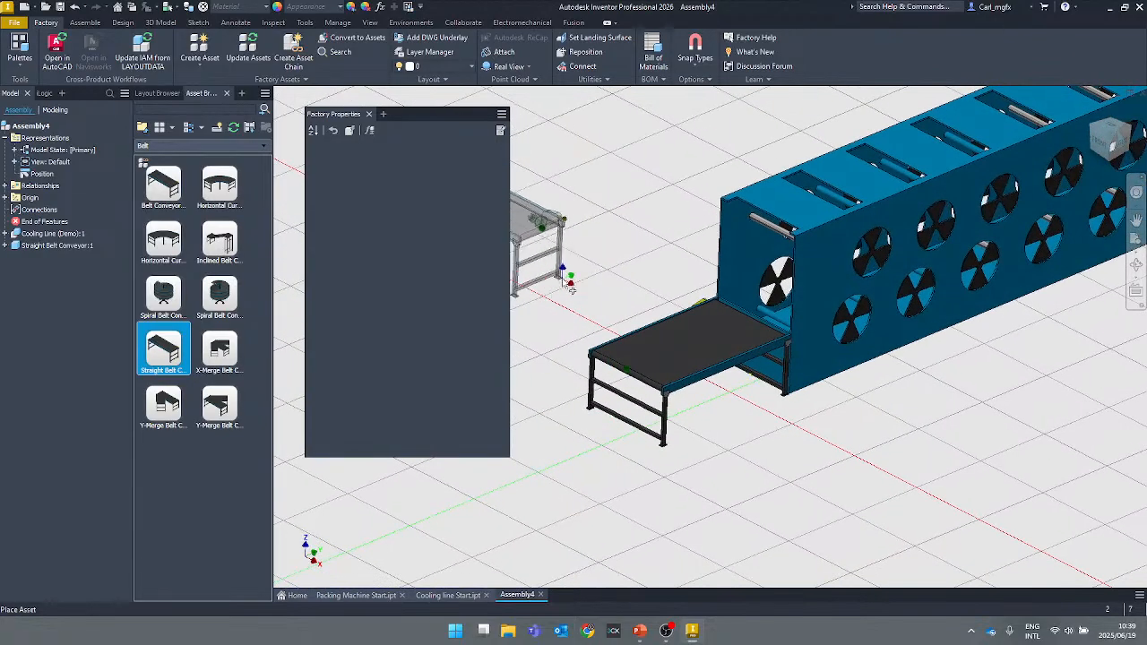
key("Escape")
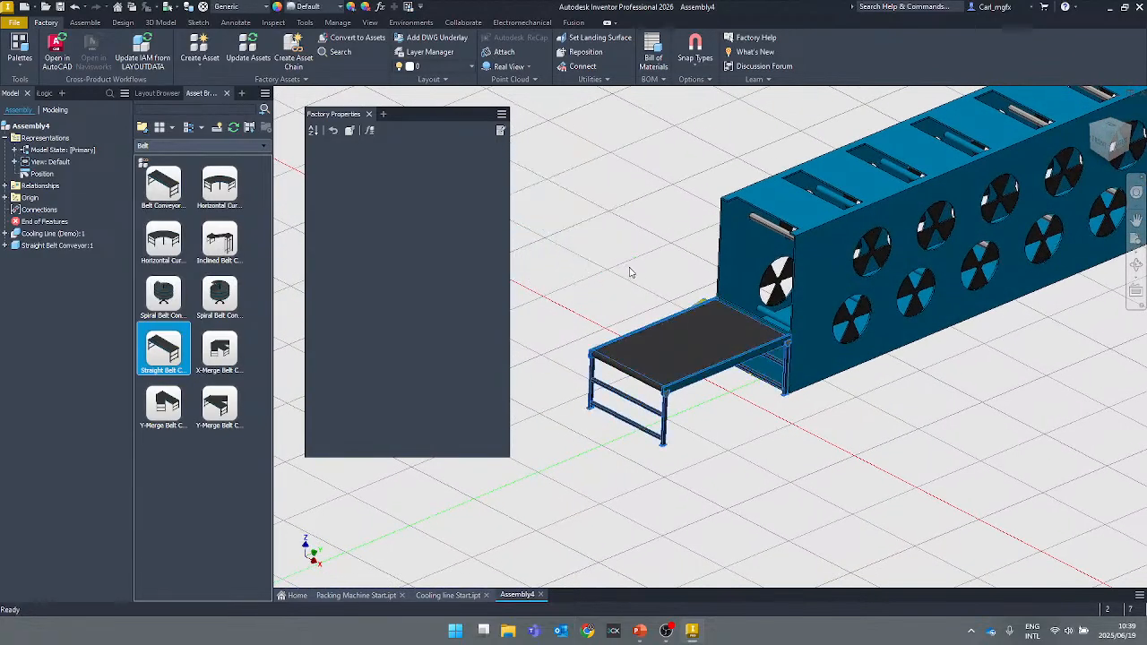
Check the belt conveyor's Height property and set the cooling line's Conveyor Height to 500.
left_click(675, 349)
left_click(375, 202)
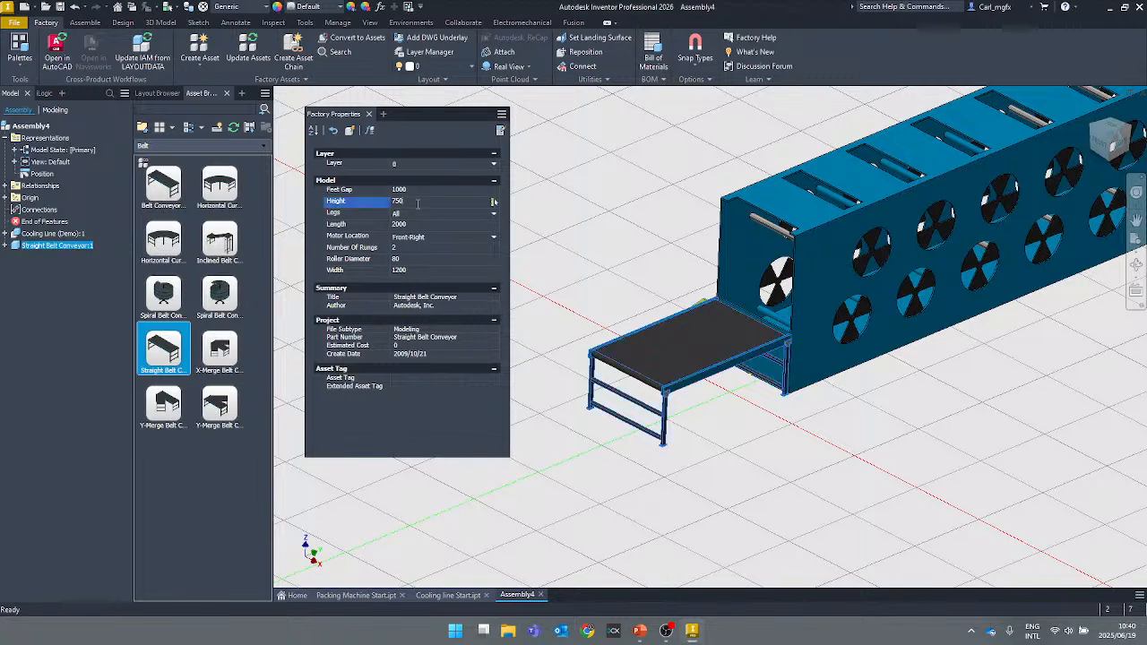
left_click(794, 258)
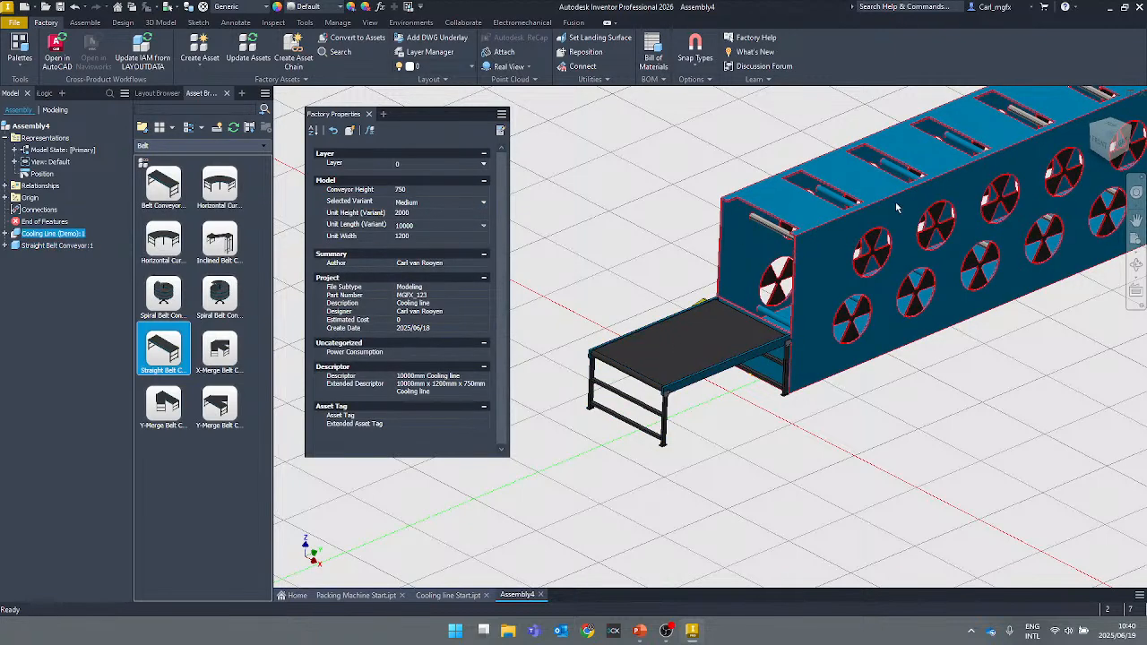
left_click(414, 190)
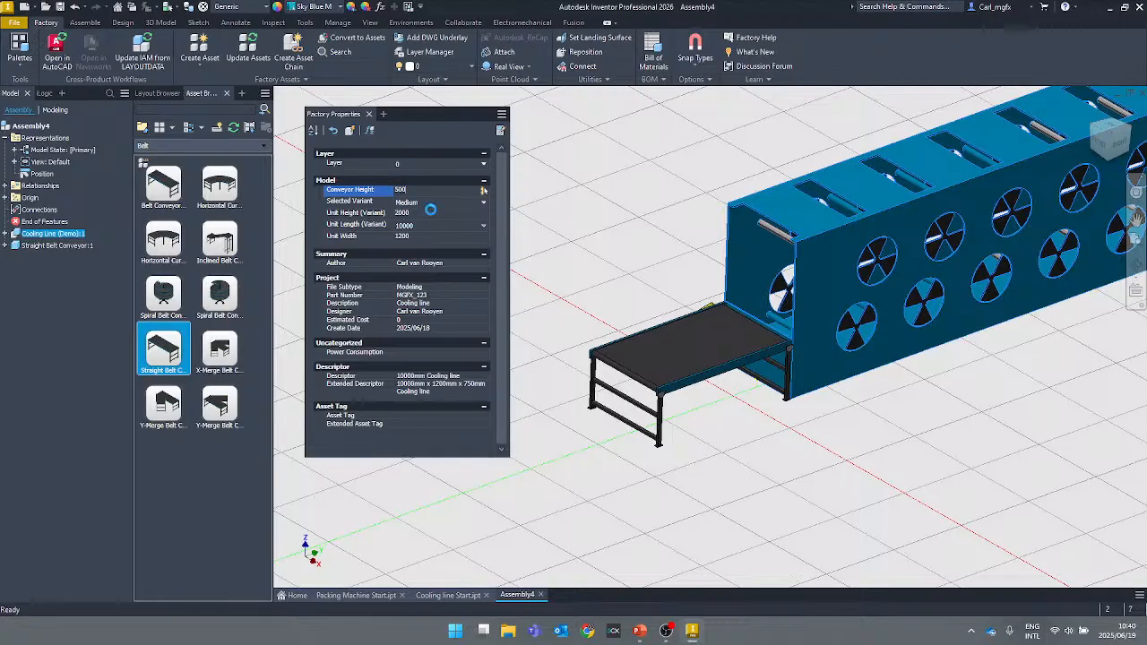
key("Return")
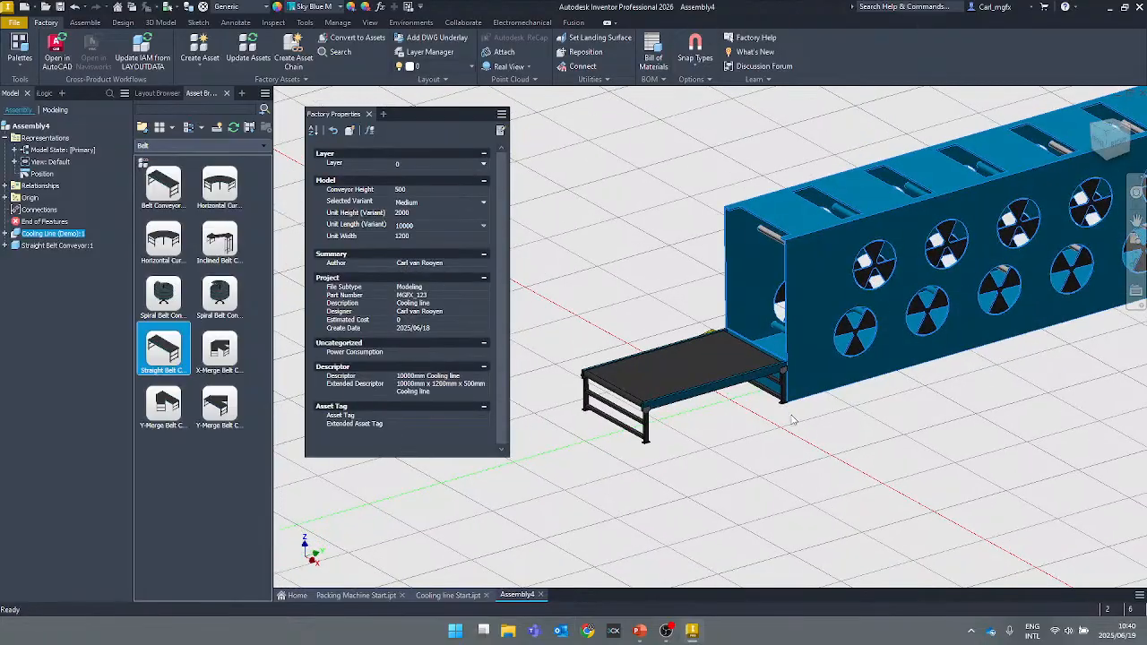
scroll(772, 386, "up", 3)
scroll(776, 392, "down", 5)
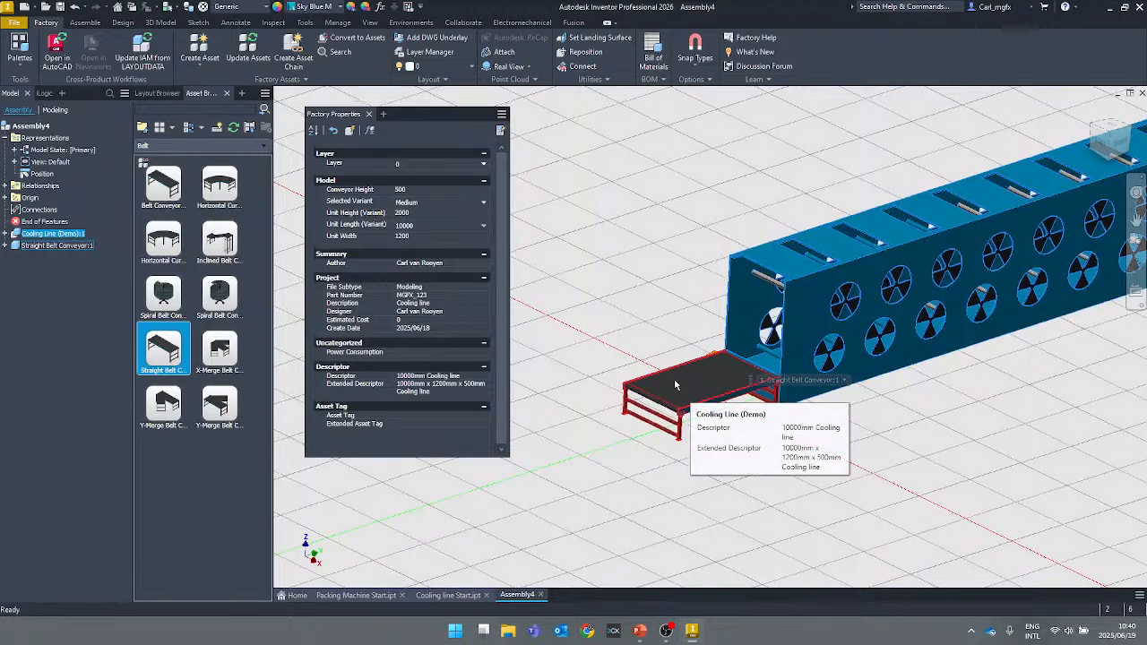
middle_click_drag(670, 315, 591, 235, "shift")
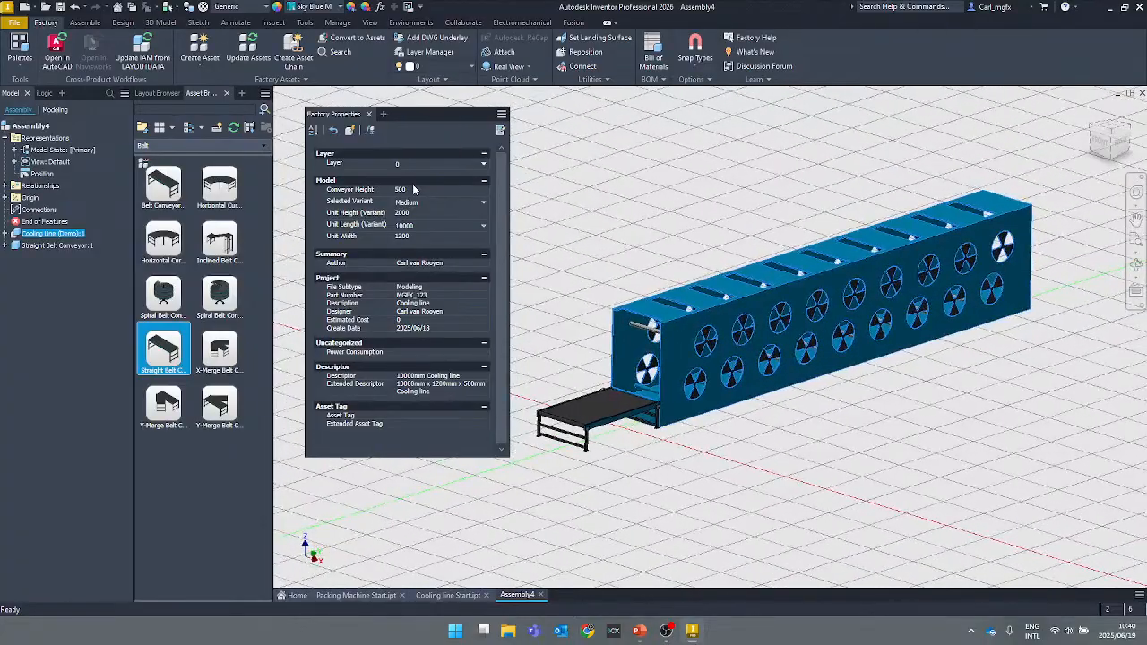
Place a second Straight Belt Conveyor on the connector at the cooling line's opposite end.
left_click(684, 190)
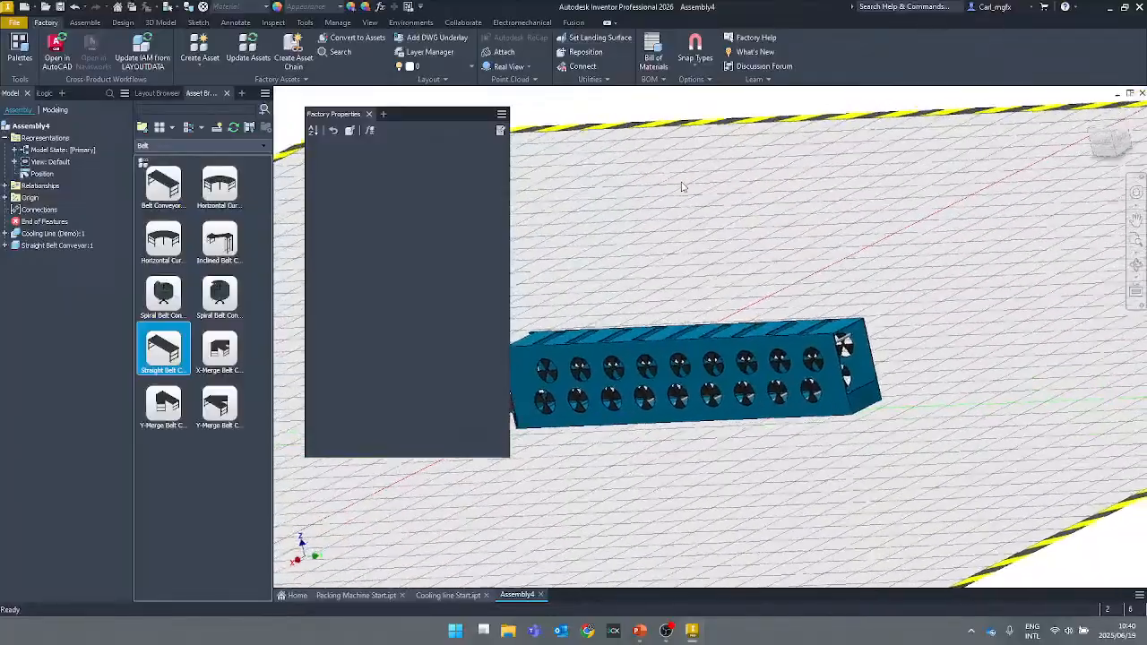
left_click(170, 354)
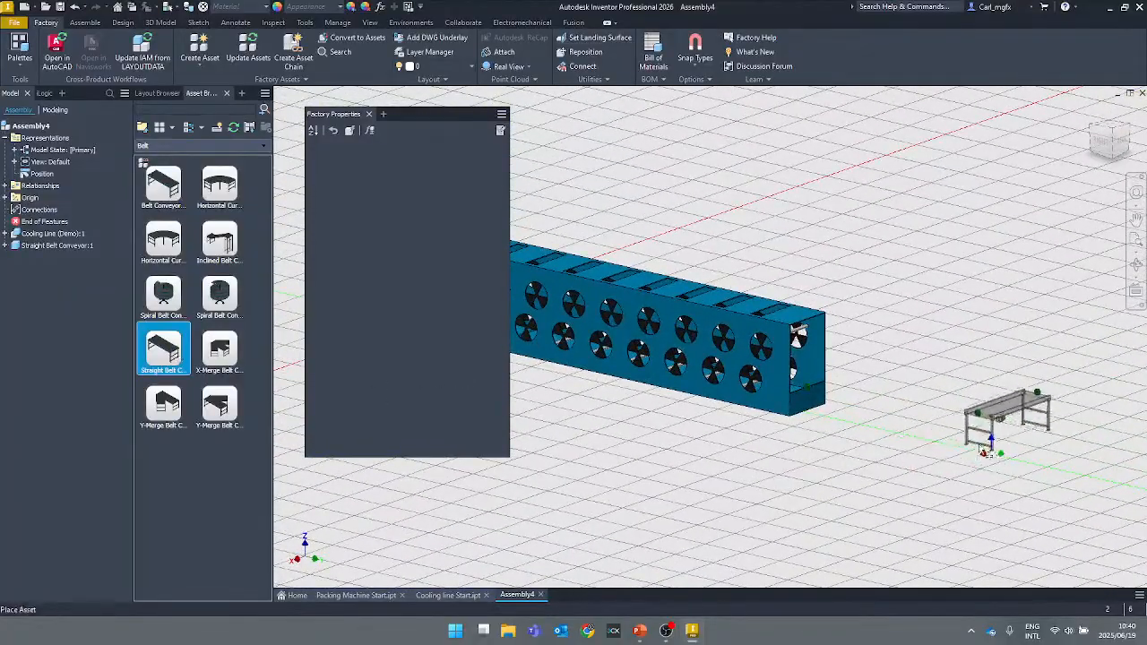
left_click(833, 430)
middle_click_drag(798, 450, 694, 459, "shift")
key("Escape")
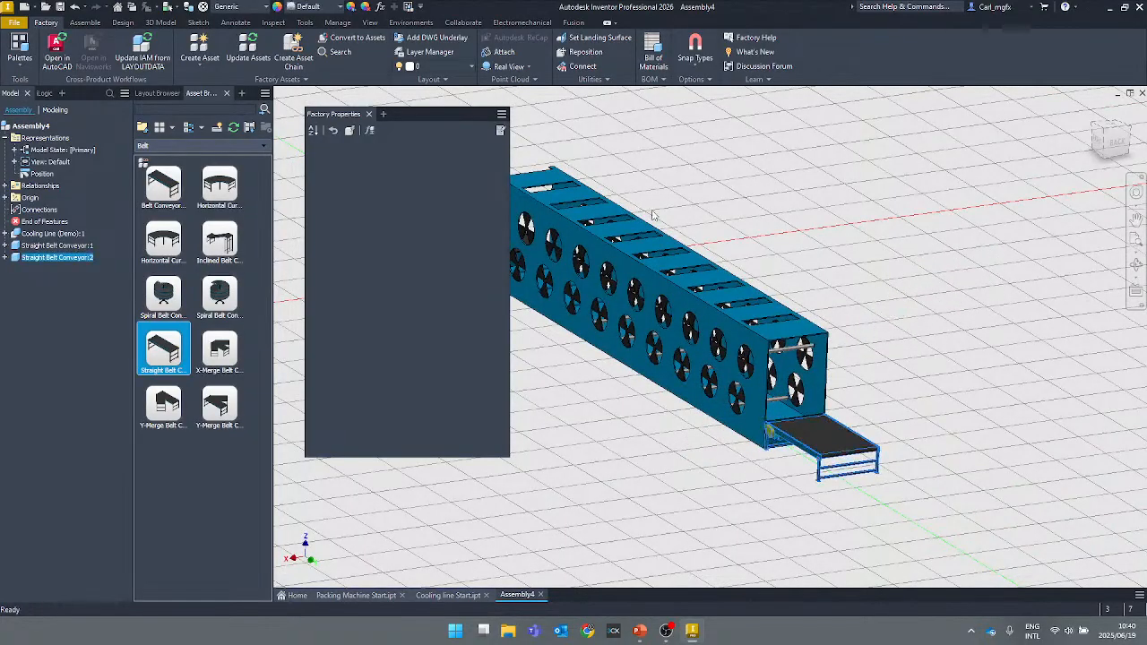
middle_click_drag(650, 215, 691, 228)
key("alt+Tab")
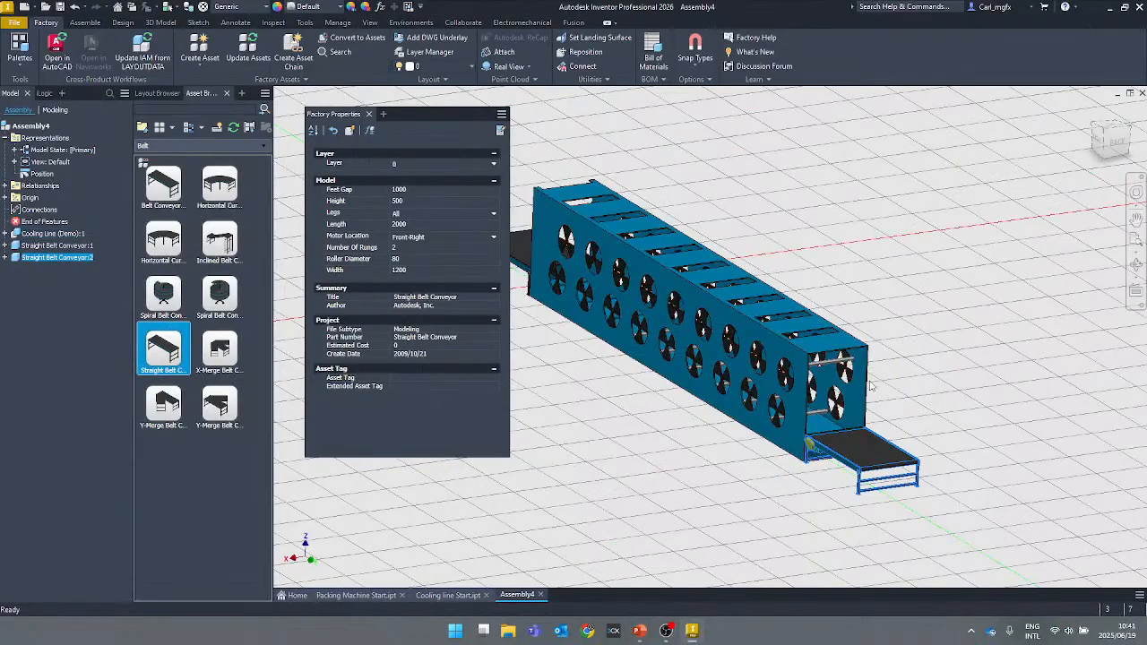
Delete the second belt conveyor from the cooling line's far end.
scroll(878, 432, "up", 3)
key("Delete")
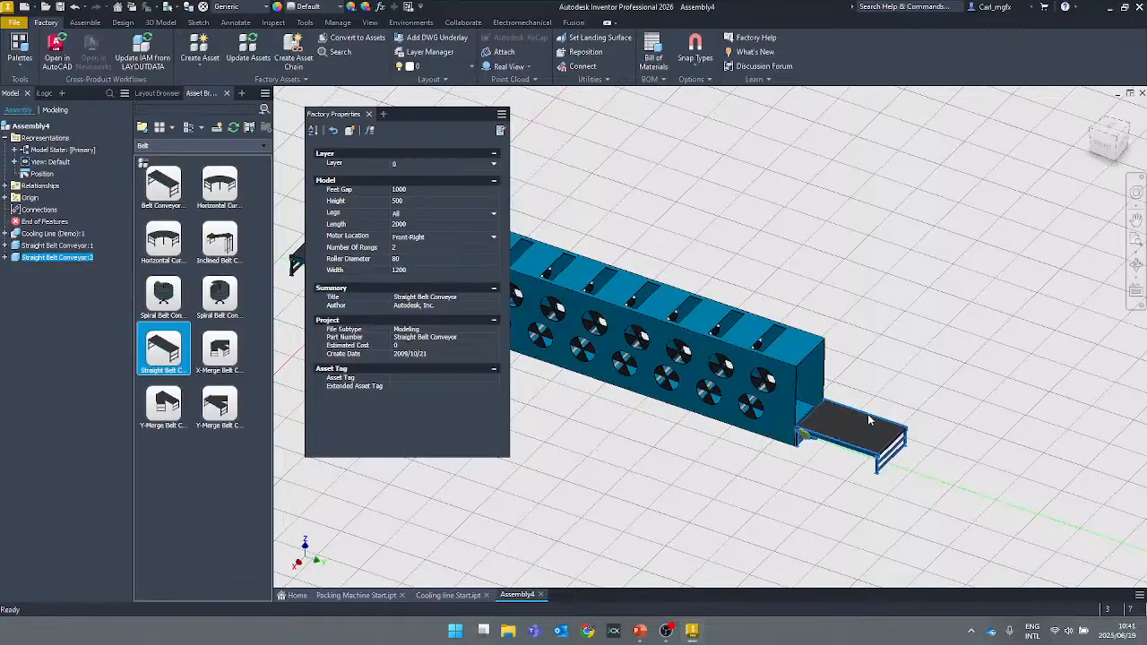
Place a second Cooling Line (Demo) from the Test Equipment folder of the user cloud assets against the first line's free end.
left_click(142, 127)
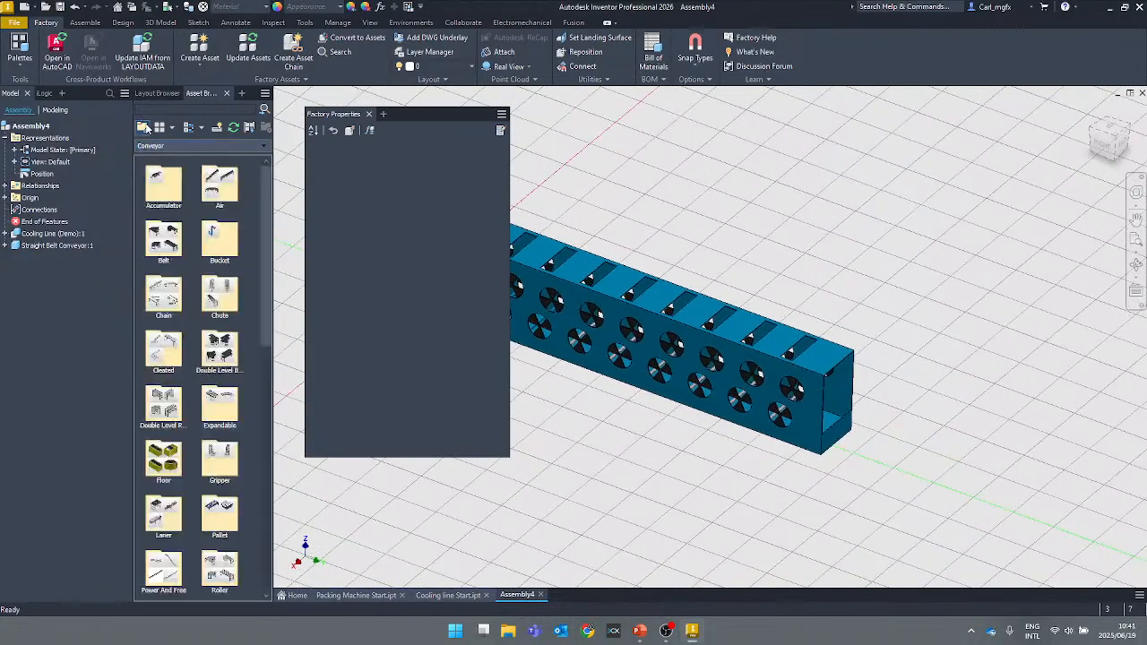
left_click(146, 129)
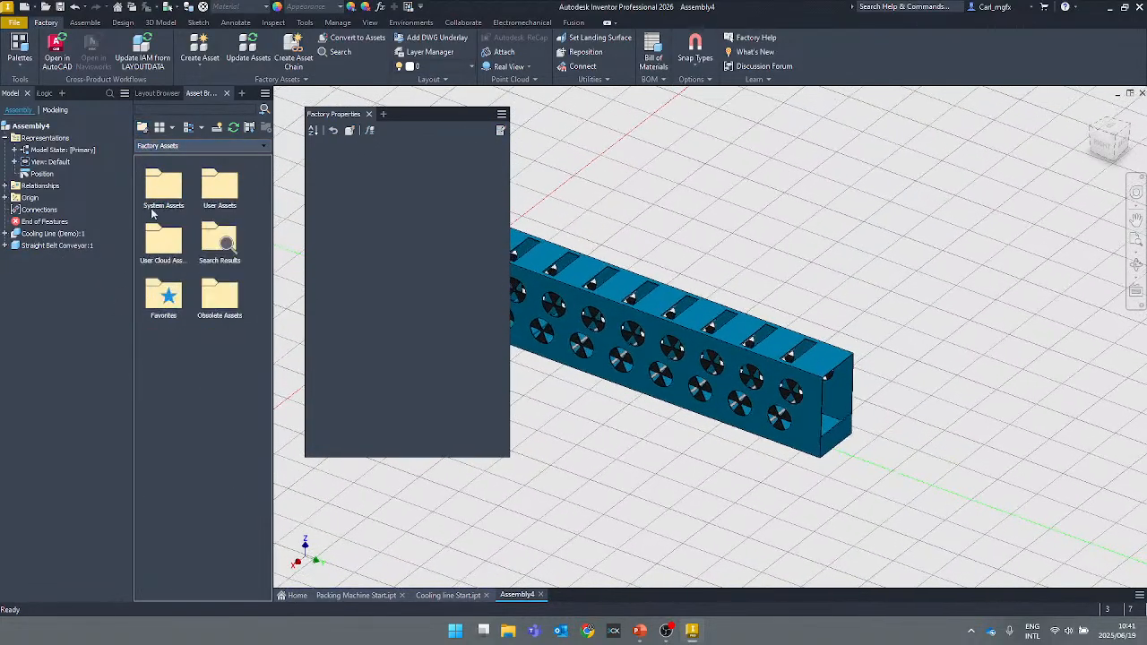
double_click(170, 242)
double_click(210, 186)
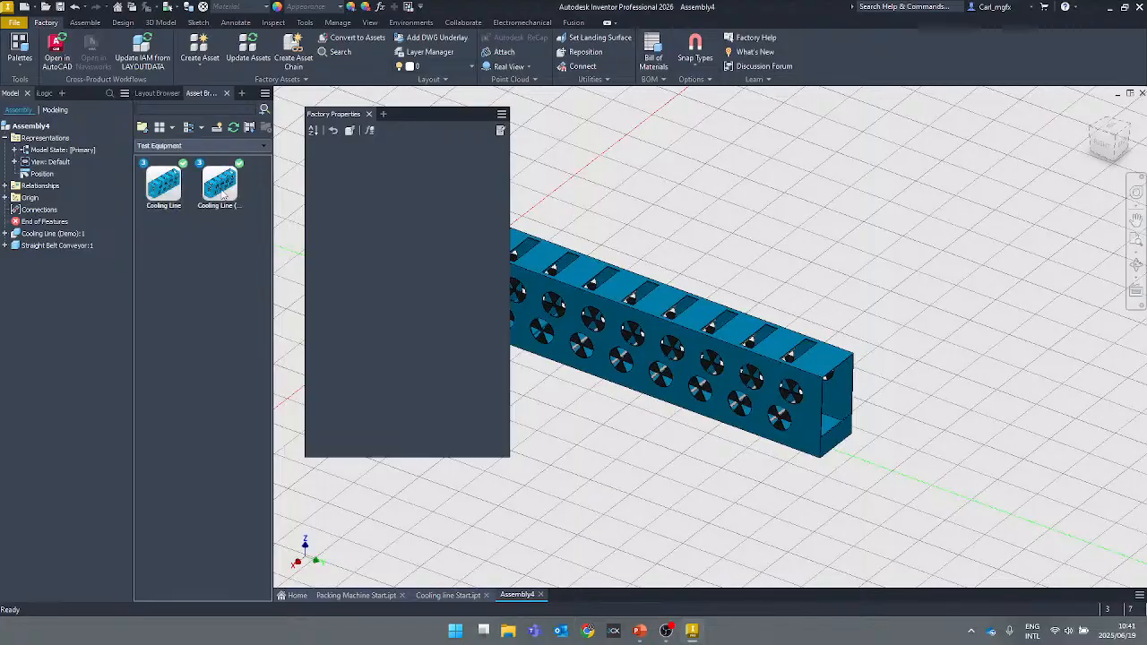
left_click_drag(219, 186, 854, 457)
left_click(850, 466)
scroll(598, 494, "down", 4)
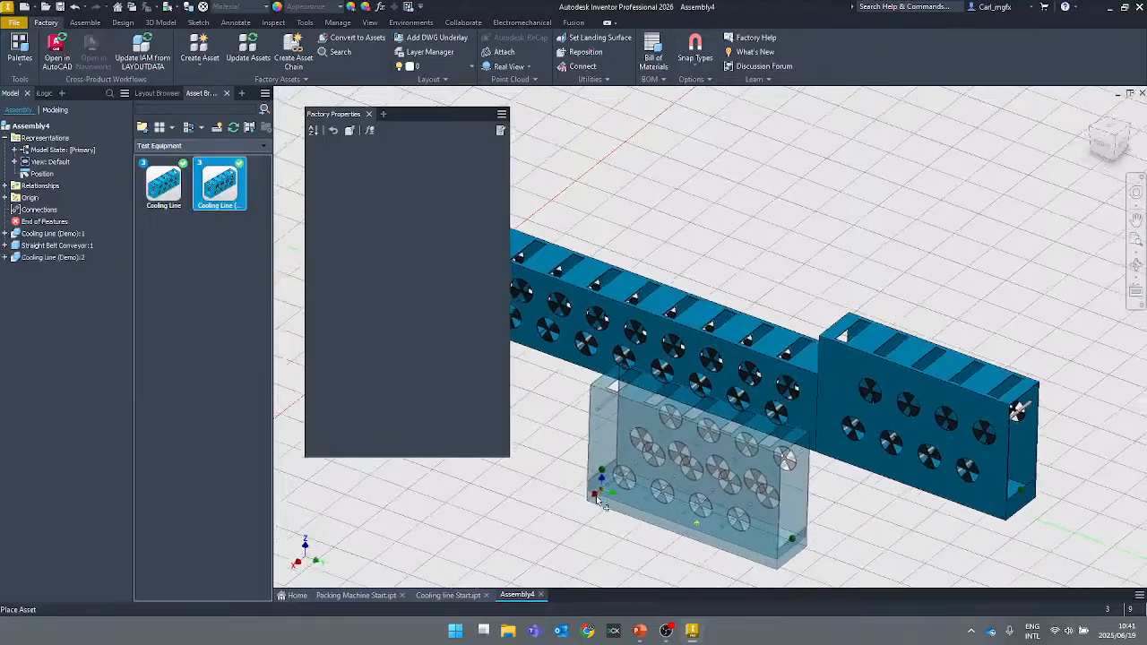
right_click(637, 471)
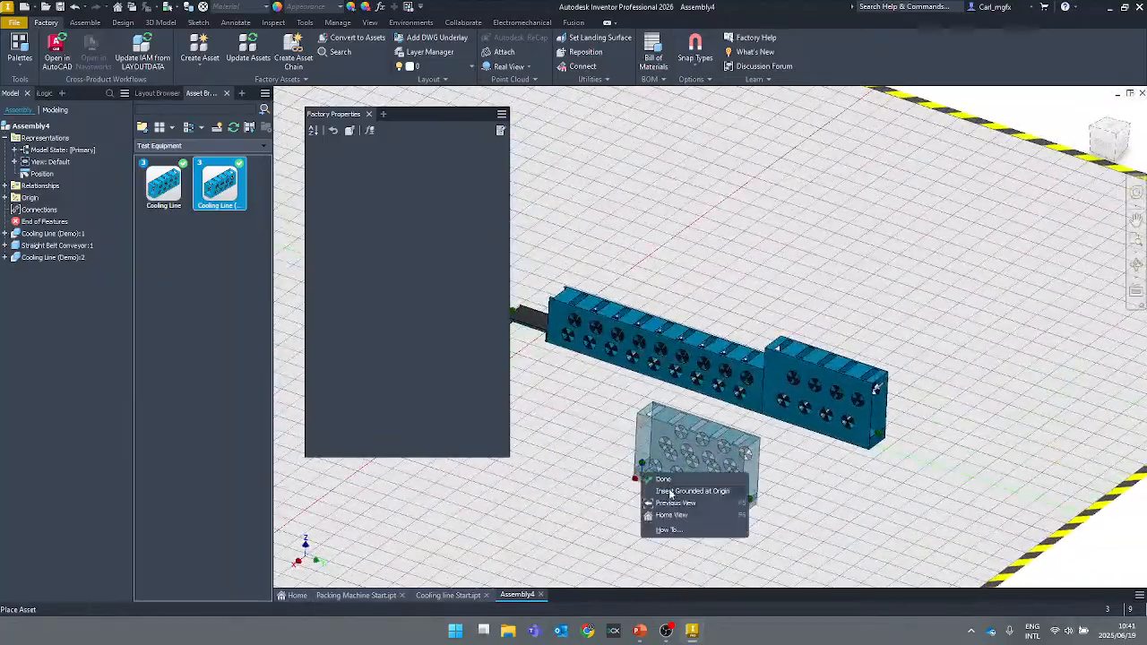
left_click(672, 480)
Switch the second cooling line to the Medium variant, apply the change and inspect the joint between both lines.
middle_click_drag(768, 416, 702, 441, "shift")
left_click(790, 353)
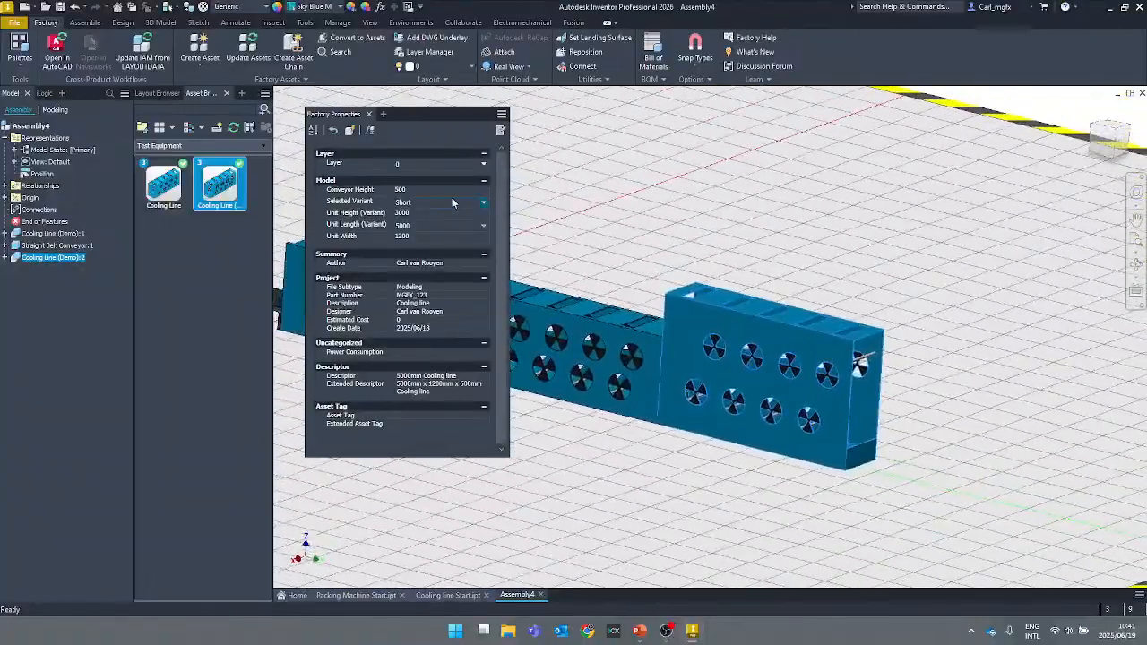
left_click(456, 203)
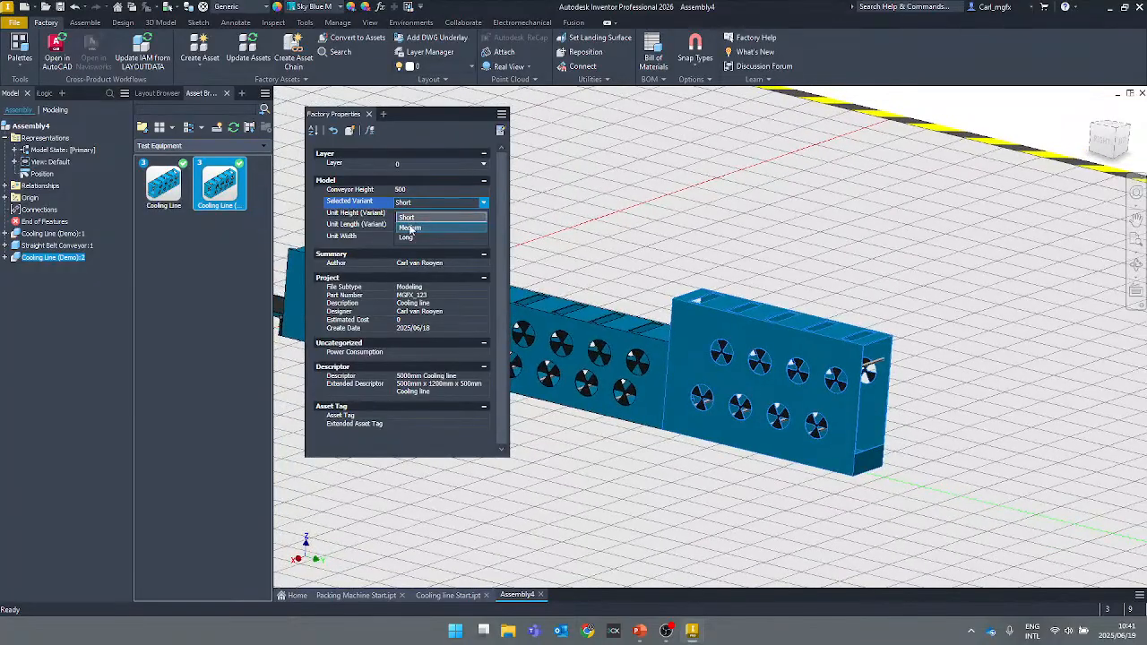
left_click(413, 227)
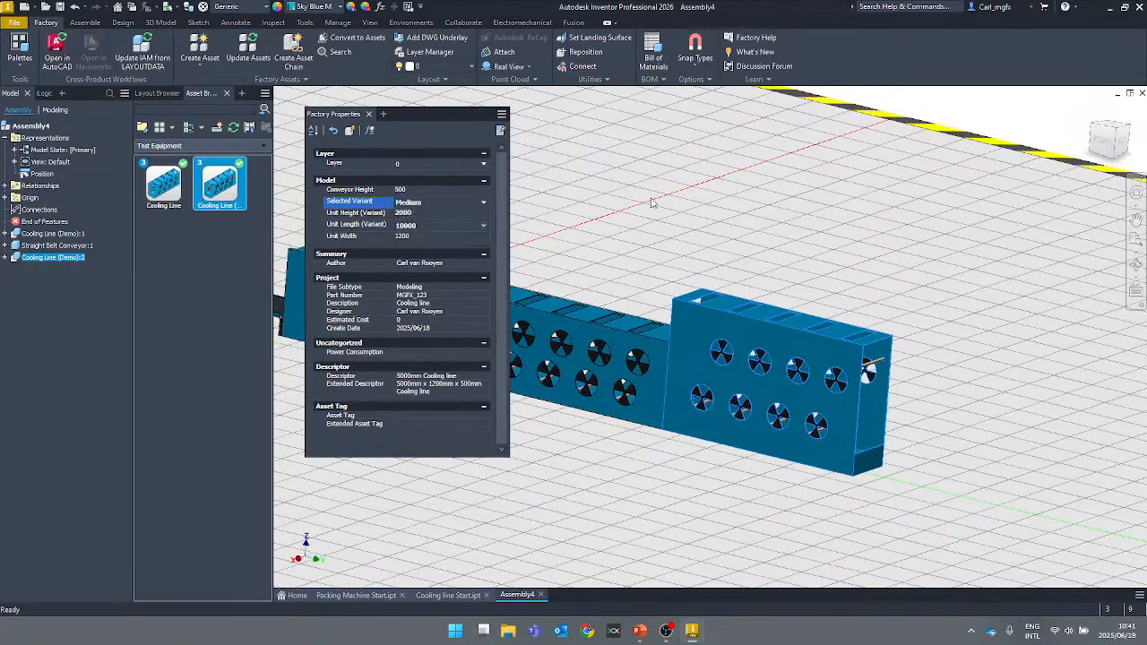
left_click(348, 133)
scroll(641, 343, "up", 3)
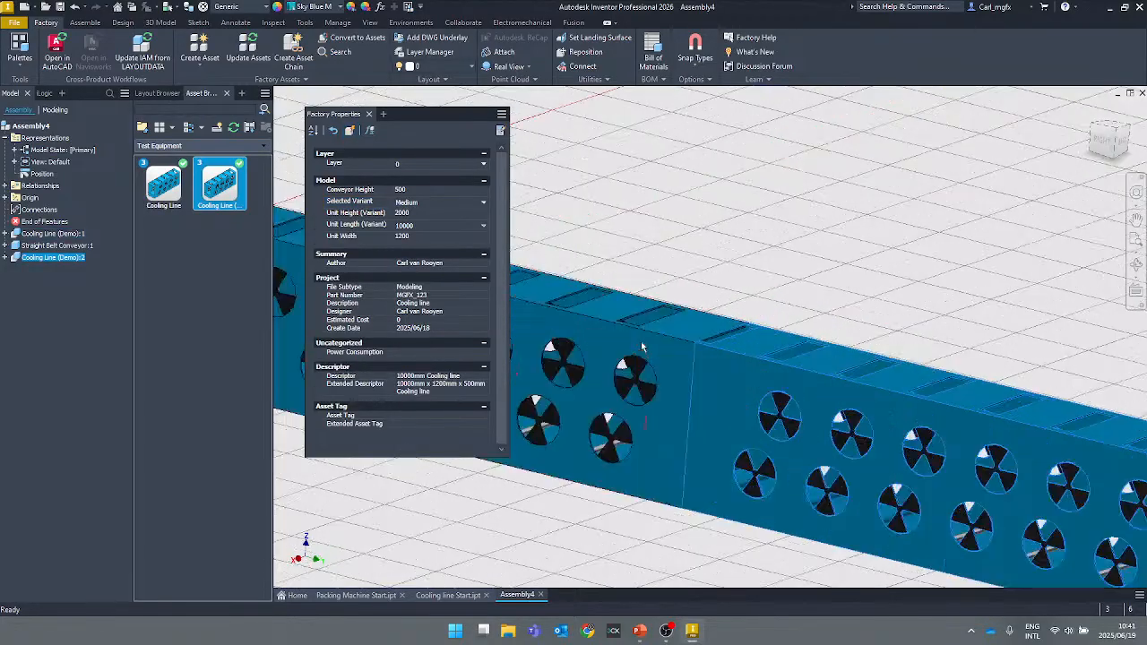
scroll(641, 346, "up", 2)
middle_click_drag(641, 347, 877, 197, "shift")
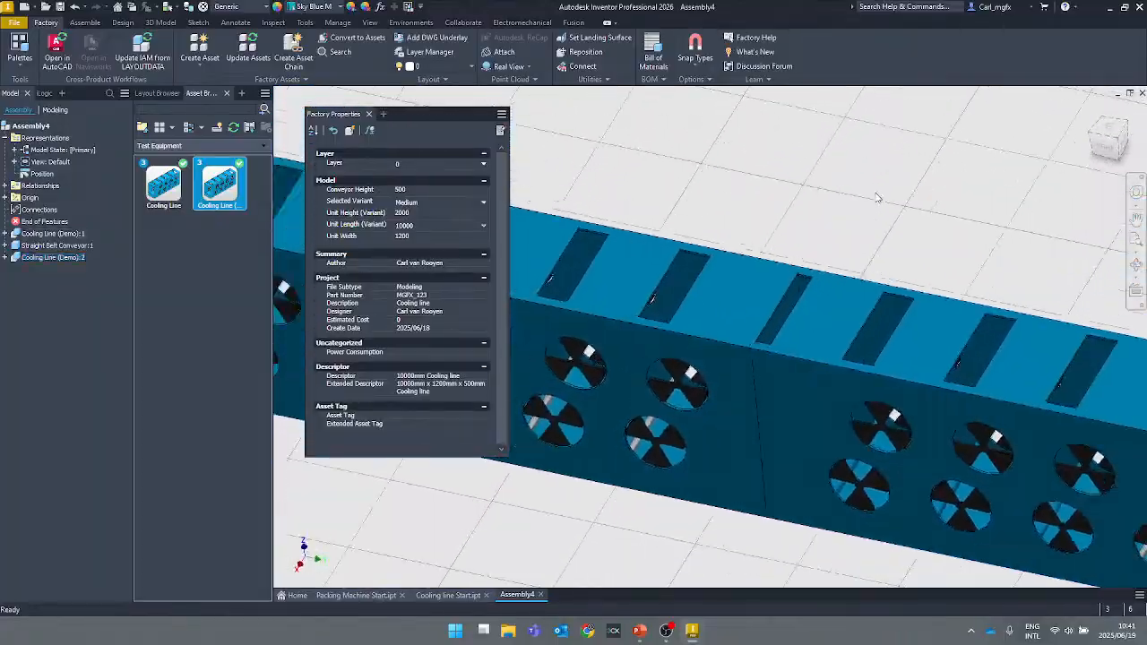
left_click(877, 197)
key("F6")
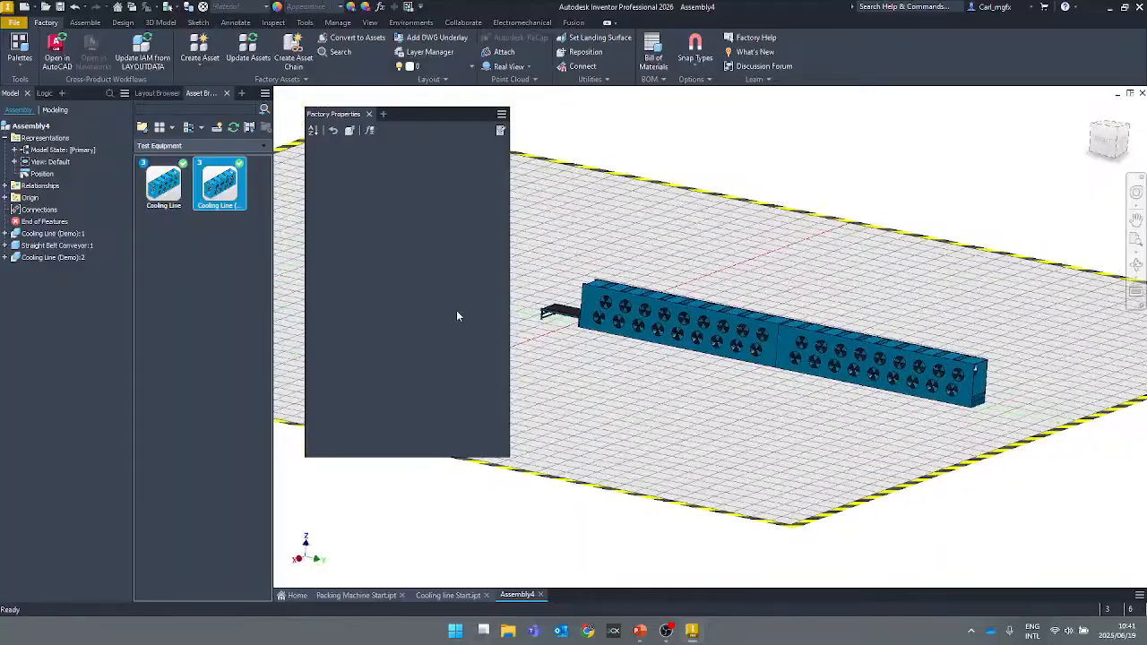
Review the second cooling line's extended descriptor in its factory properties and in the tooltip on the model.
key("alt+Tab")
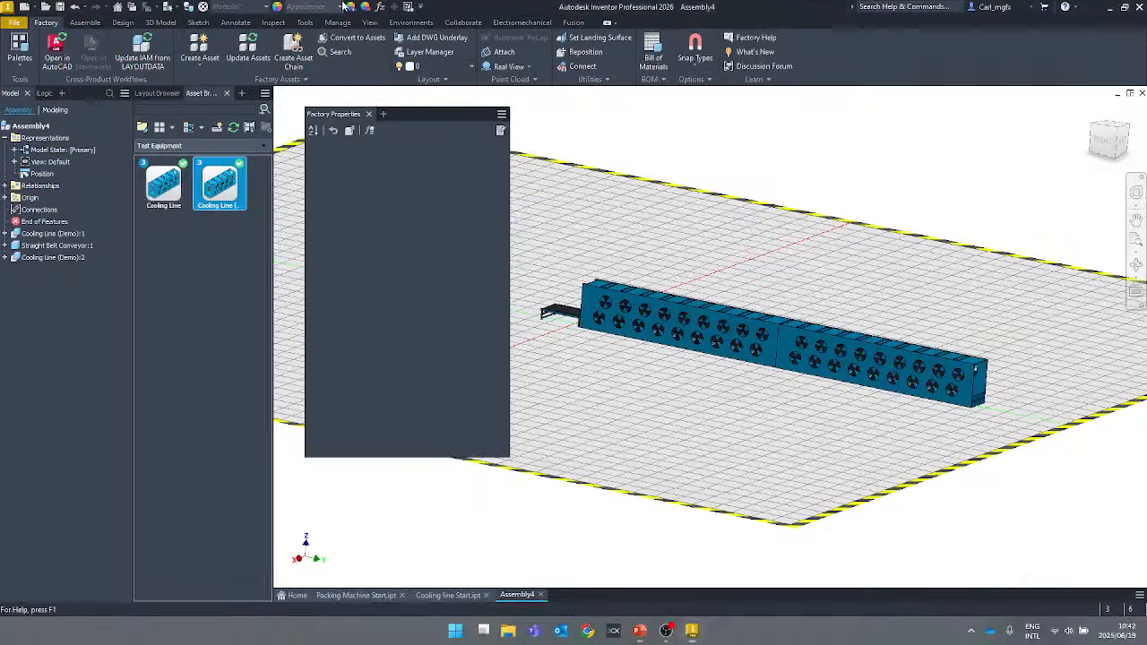
left_click(855, 366)
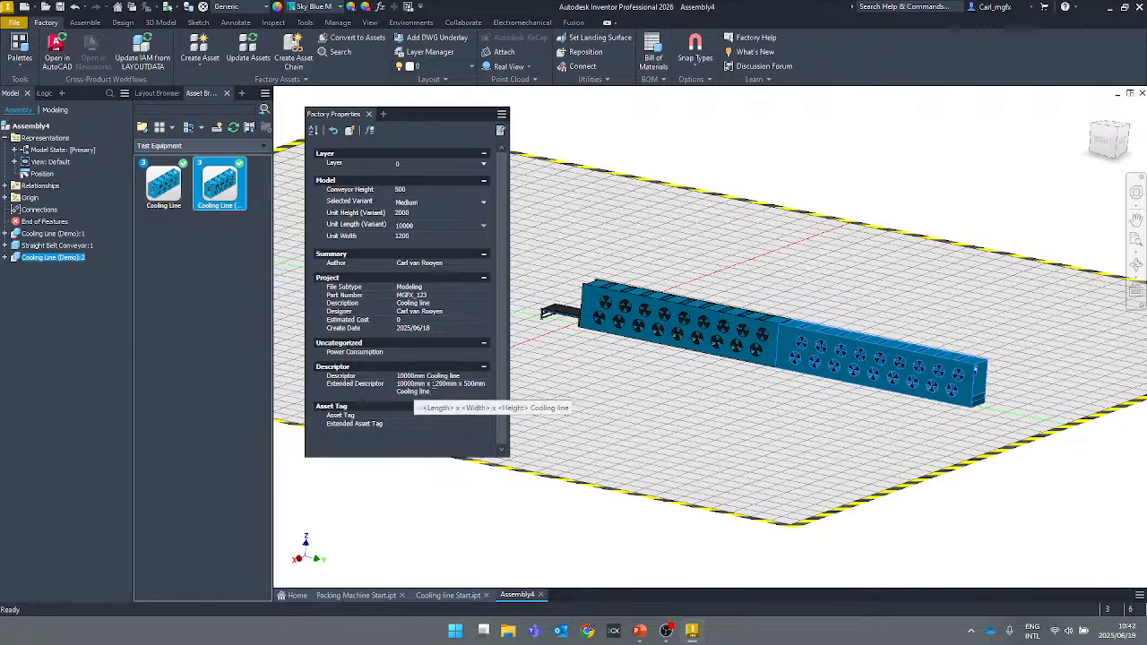
left_click(472, 384)
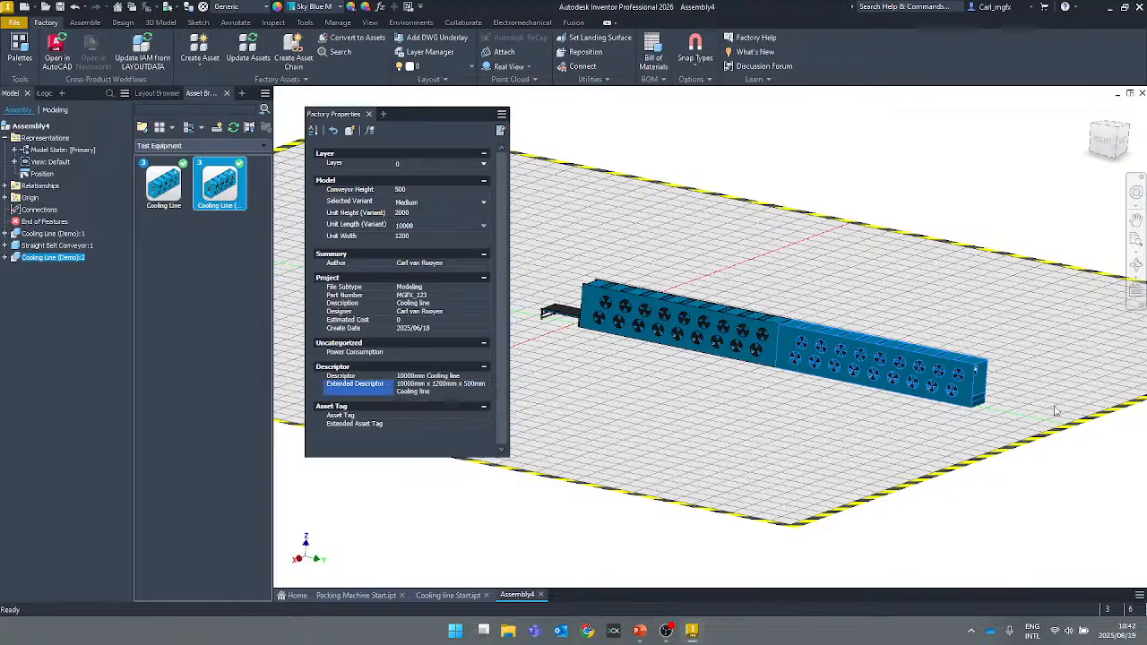
scroll(986, 410, "up", 10)
middle_click_drag(968, 407, 815, 392)
scroll(815, 392, "down", 2)
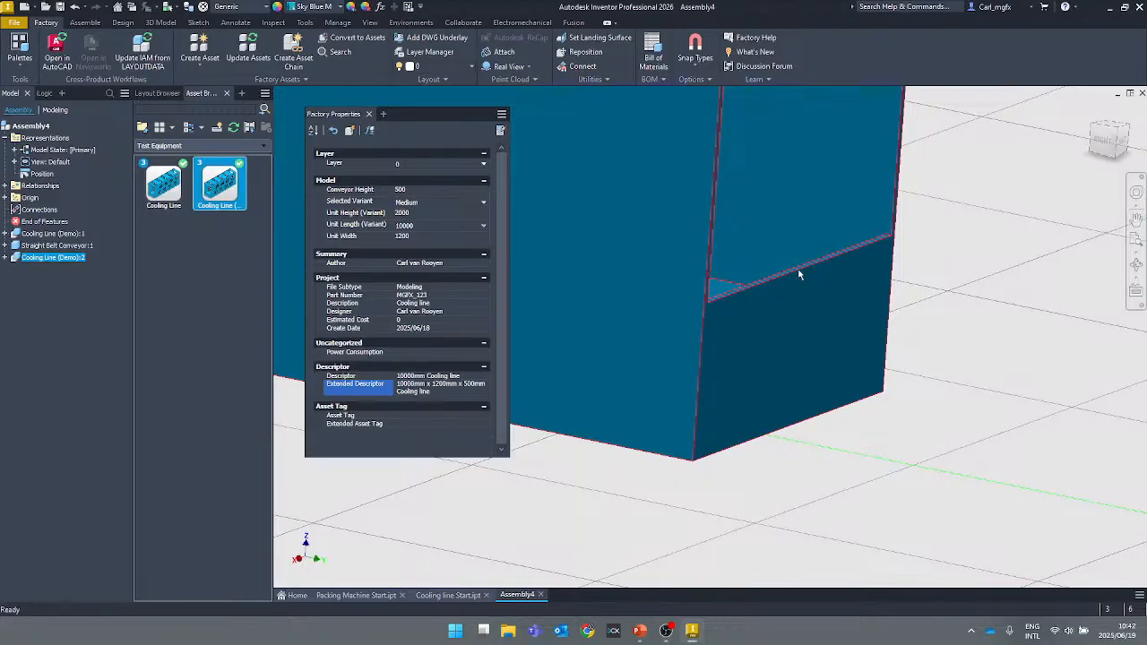
mouse_move(801, 277)
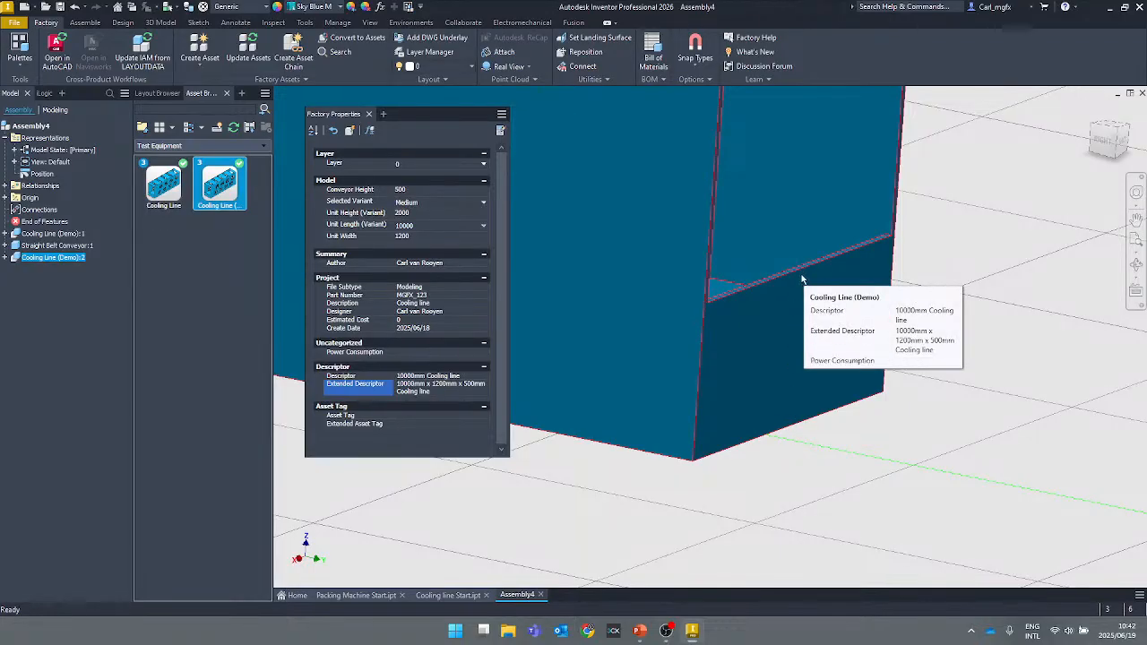
scroll(801, 276, "down", 5)
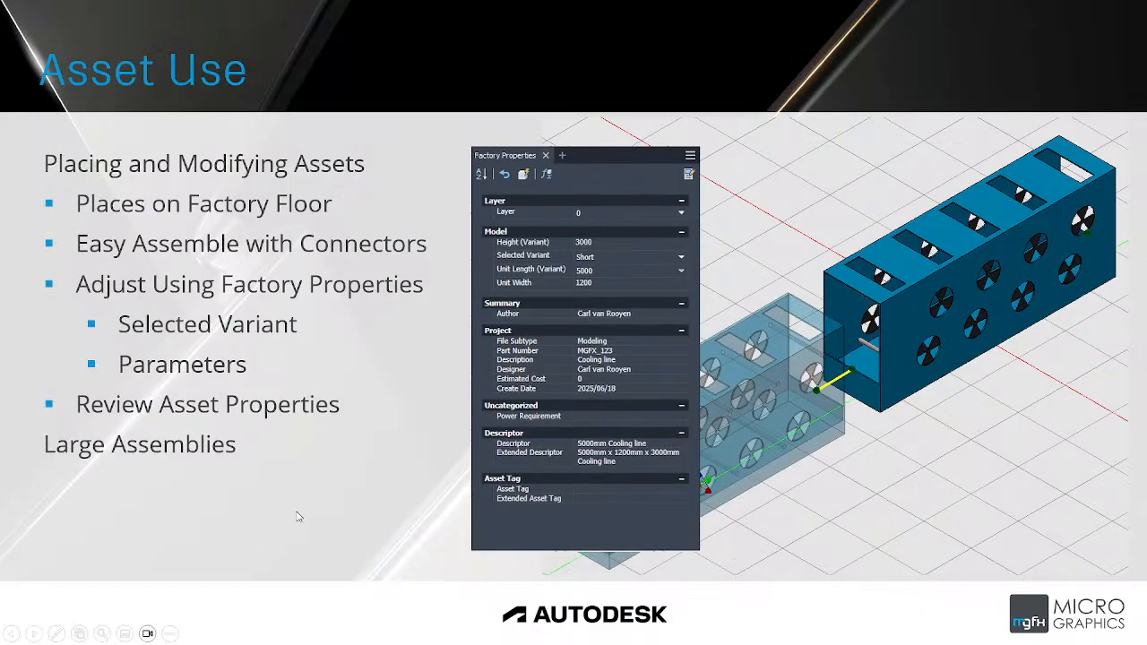
left_click(299, 502)
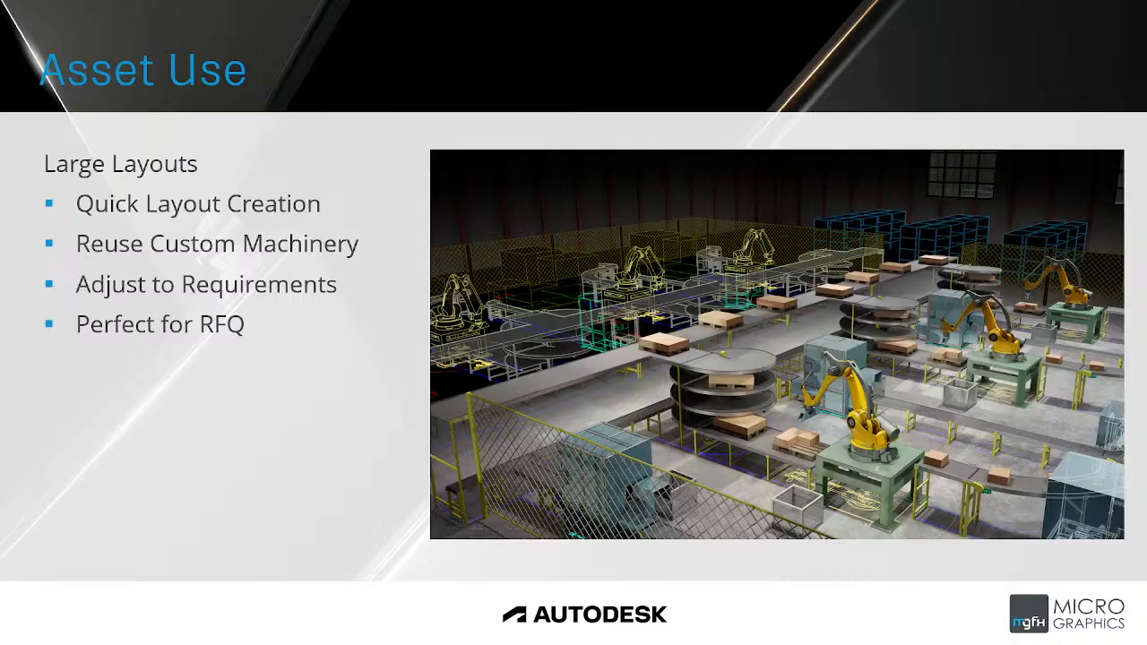
key("Left")
key("Right")
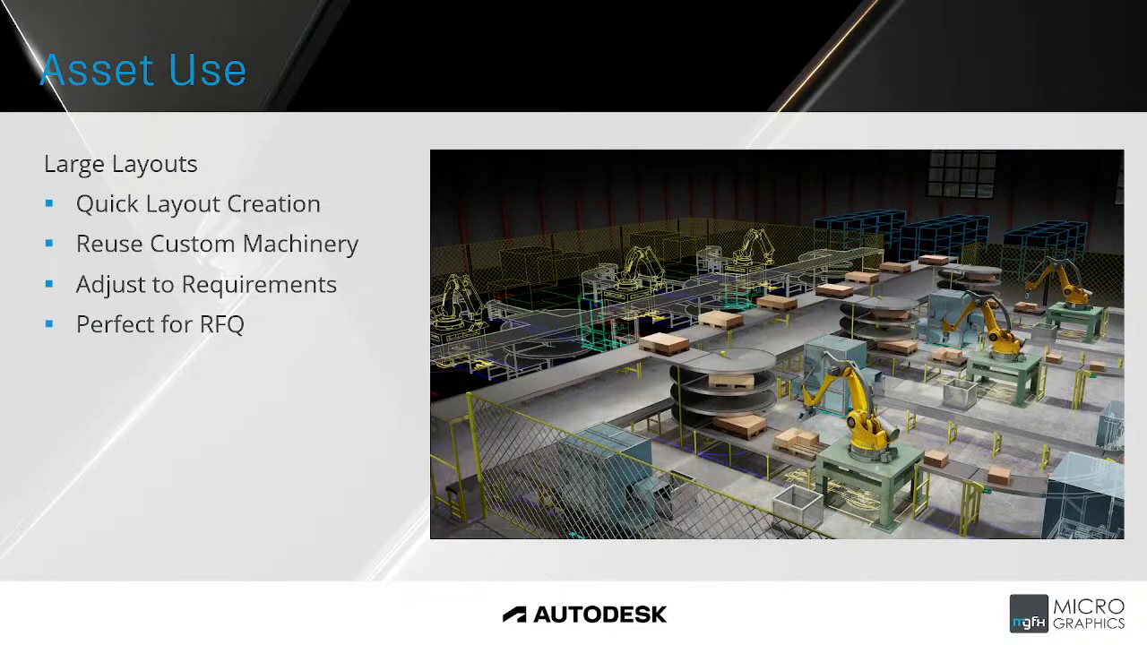